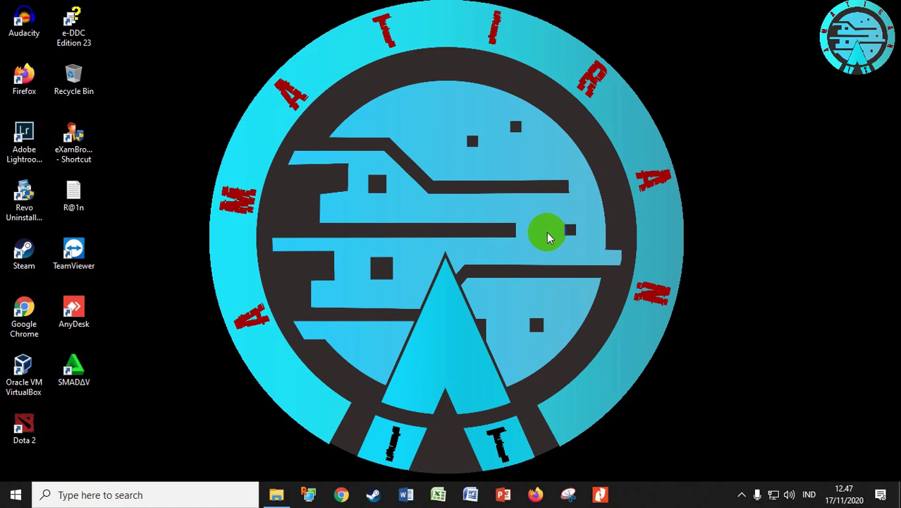
Open File Explorer from the taskbar to reach the print excel folder on drive D.
{"action": "left_click", "coordinate": [275, 496]}
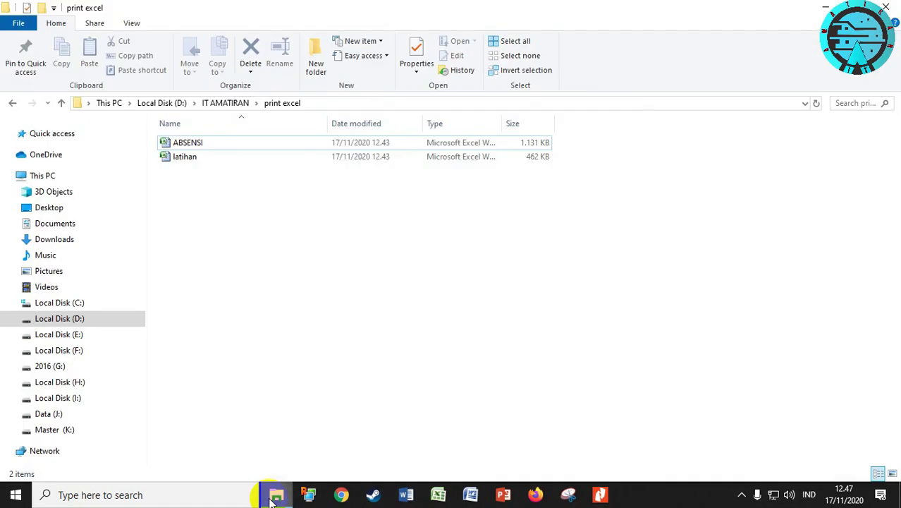
Open the latihan workbook from D:\IT AMATIRAN\print excel in Excel.
{"action": "double_click", "coordinate": [182, 162]}
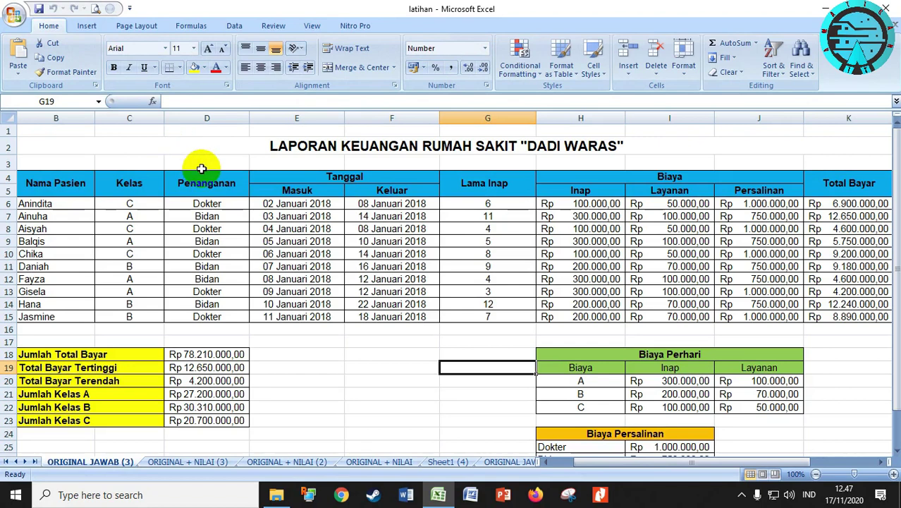
Select cell F19 and open the Print dialog from the Office button menu.
{"action": "left_click", "coordinate": [404, 374]}
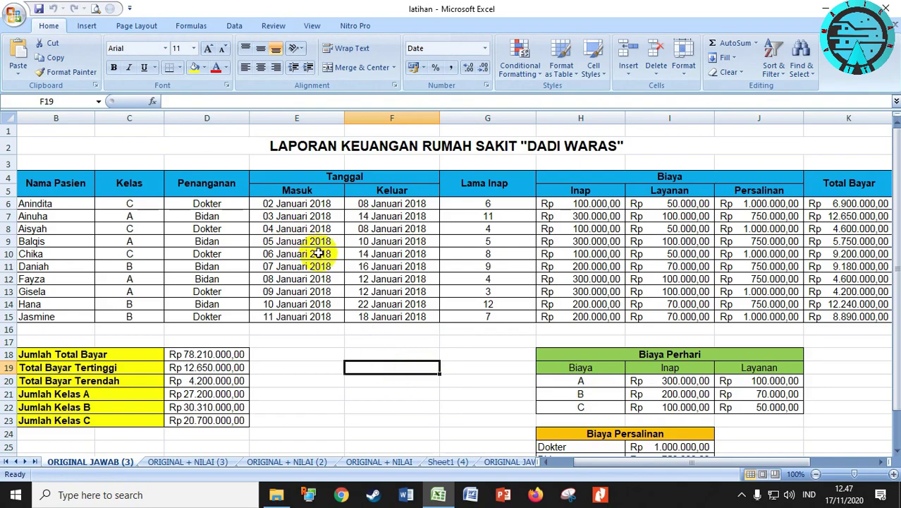
{"action": "left_click", "coordinate": [14, 14]}
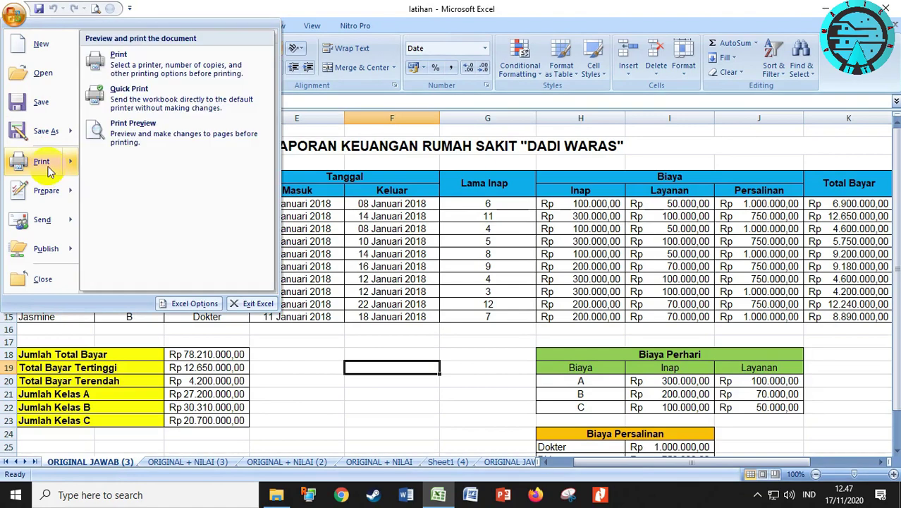
{"action": "left_click", "coordinate": [48, 168]}
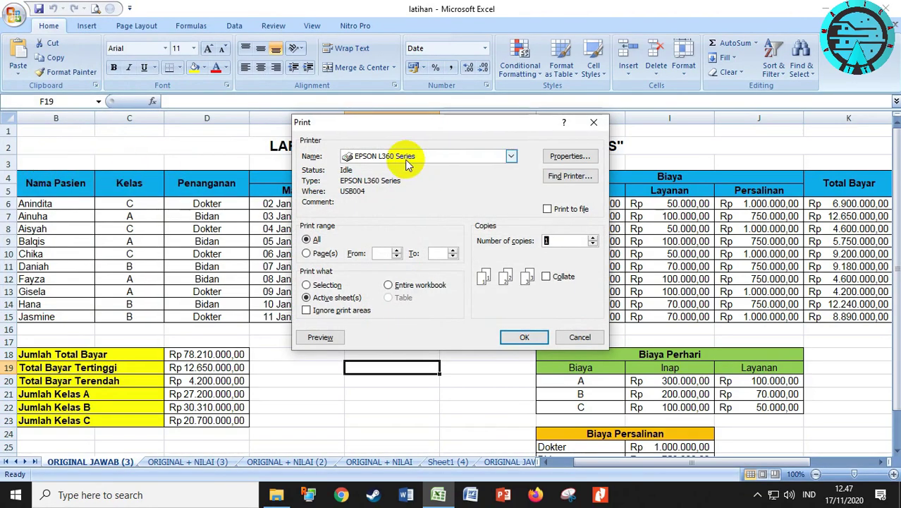
Choose the EPSON L360 Series printer and set the print range to pages 1 to 10.
{"action": "left_click", "coordinate": [482, 158]}
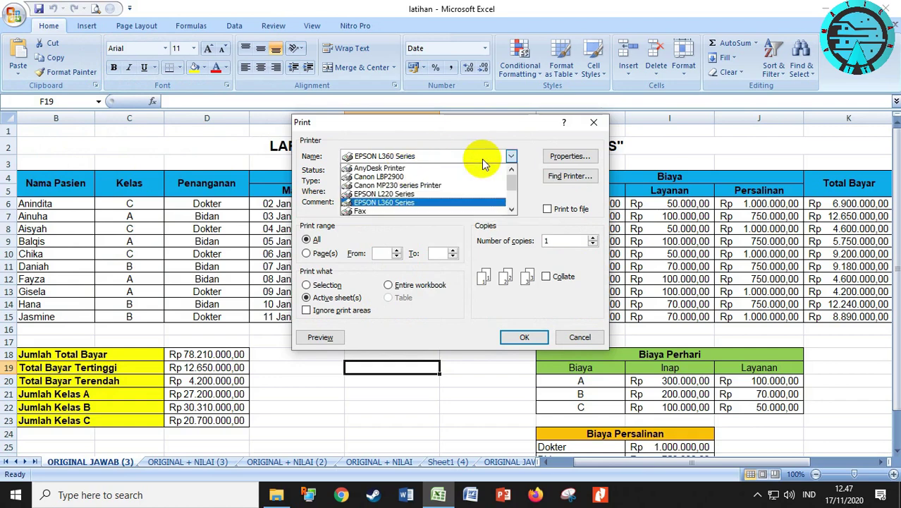
{"action": "left_click", "coordinate": [391, 202]}
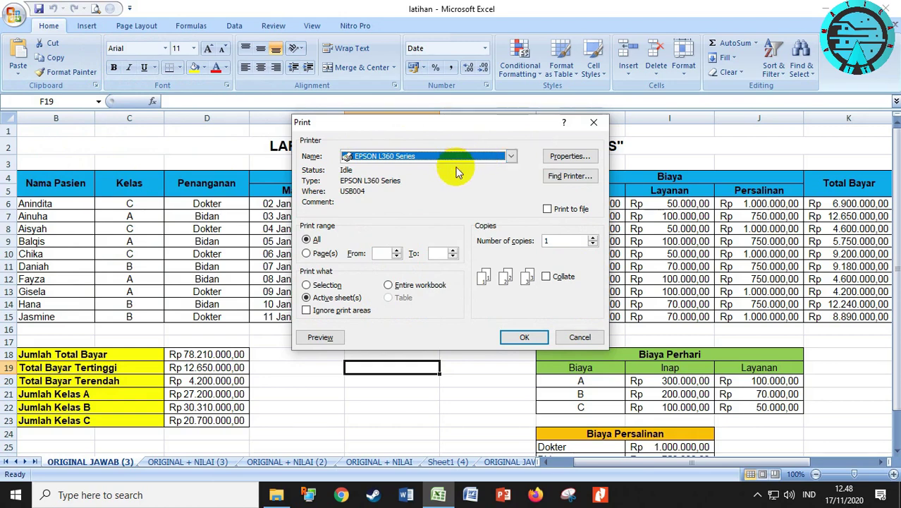
{"action": "left_click", "coordinate": [321, 255]}
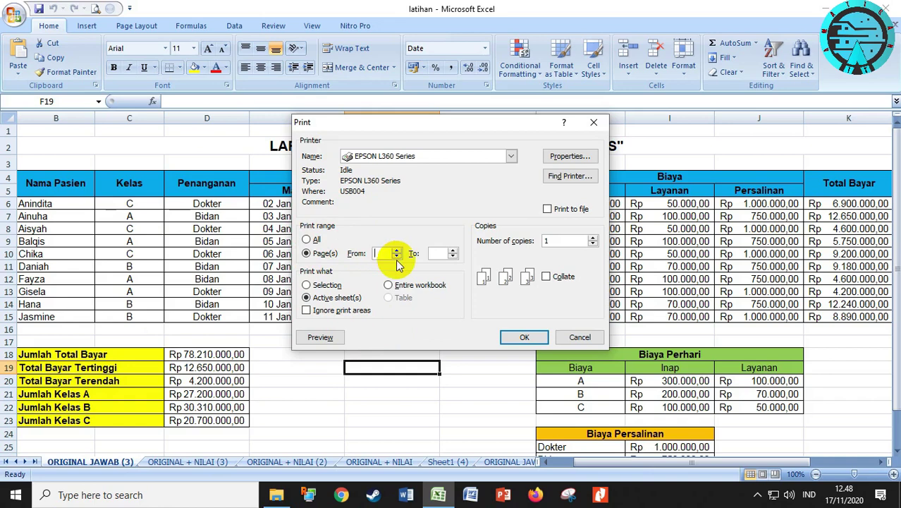
{"action": "type", "text": "1"}
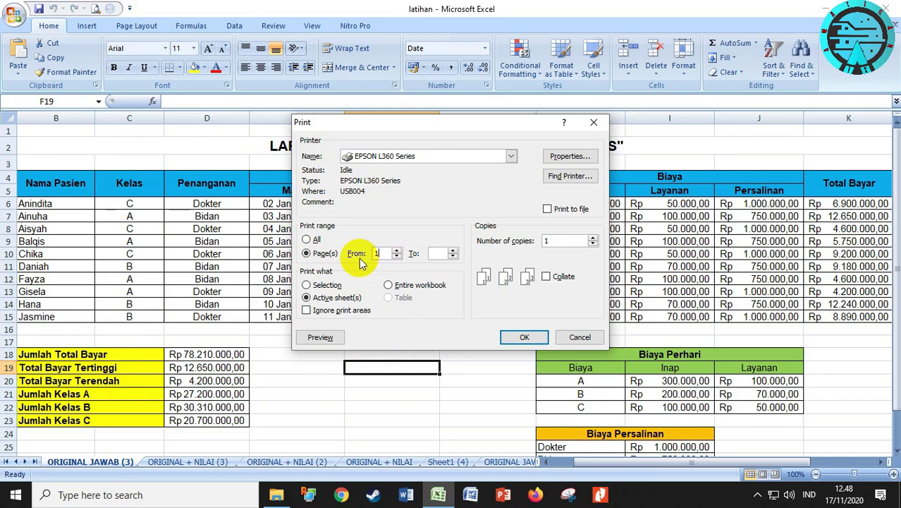
{"action": "left_click", "coordinate": [447, 254]}
{"action": "type", "text": "1"}
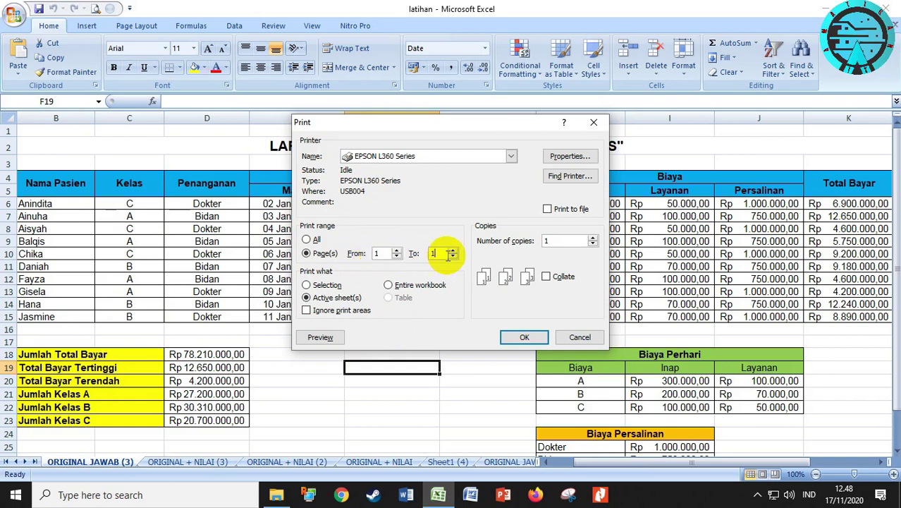
{"action": "double_click", "coordinate": [379, 254]}
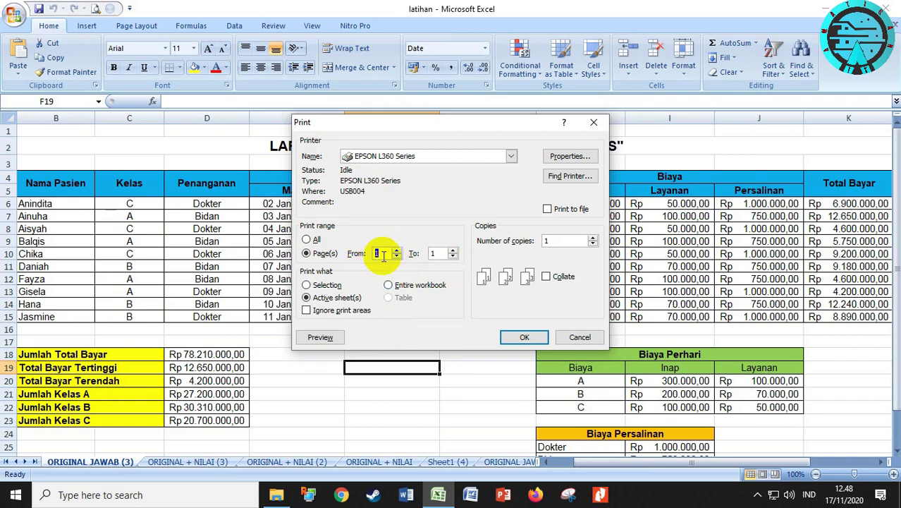
{"action": "left_click", "coordinate": [436, 254]}
{"action": "type", "text": "0"}
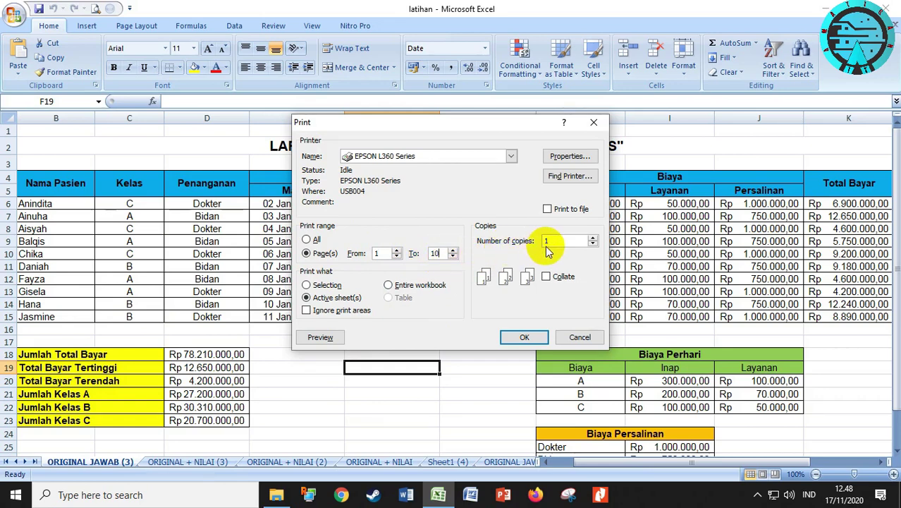
Set 2 uncollated copies, then cancel the Print dialog without printing.
{"action": "left_click", "coordinate": [574, 241]}
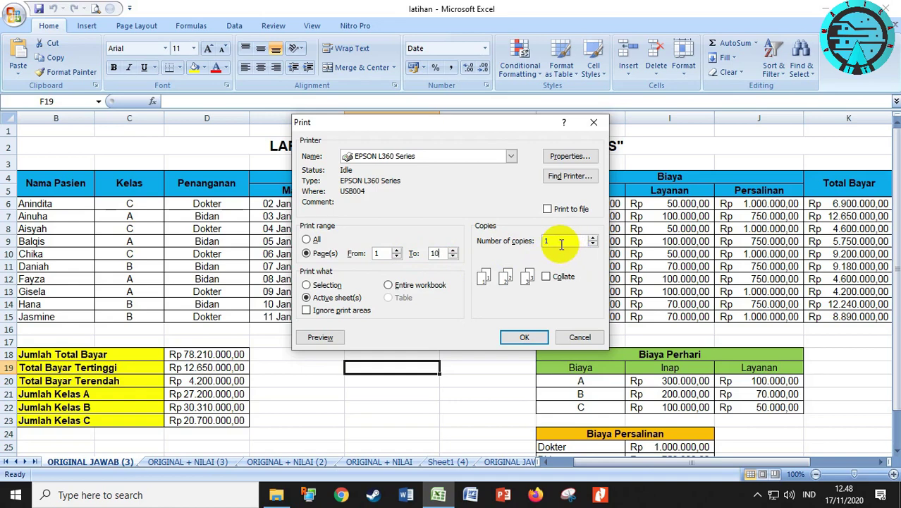
{"action": "left_click", "coordinate": [548, 277]}
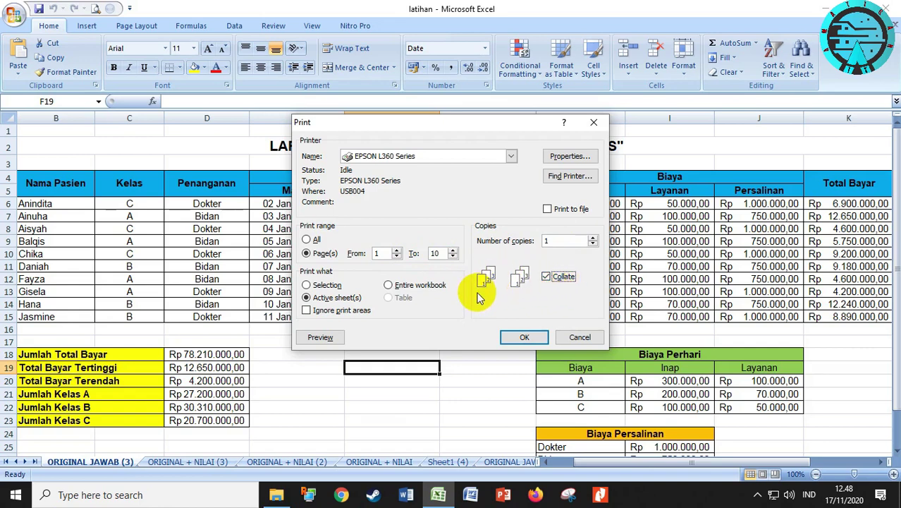
{"action": "left_click", "coordinate": [593, 238]}
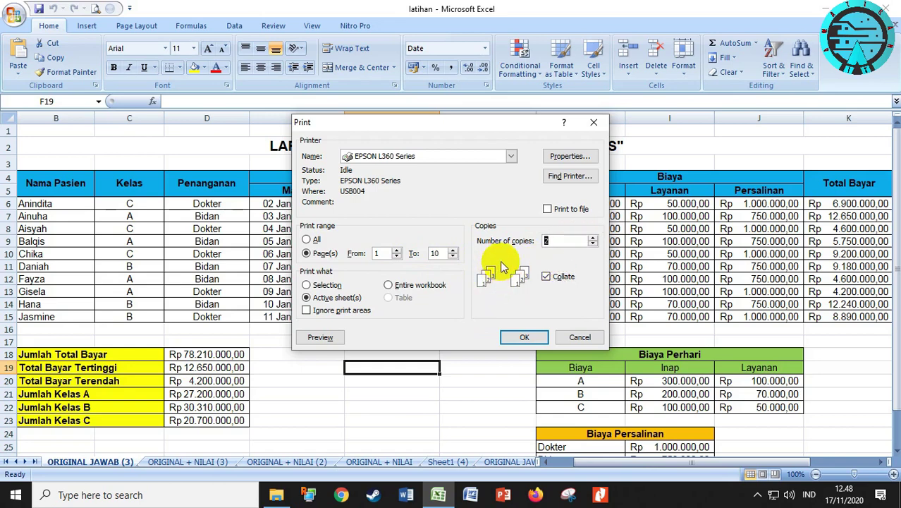
{"action": "left_click", "coordinate": [546, 276]}
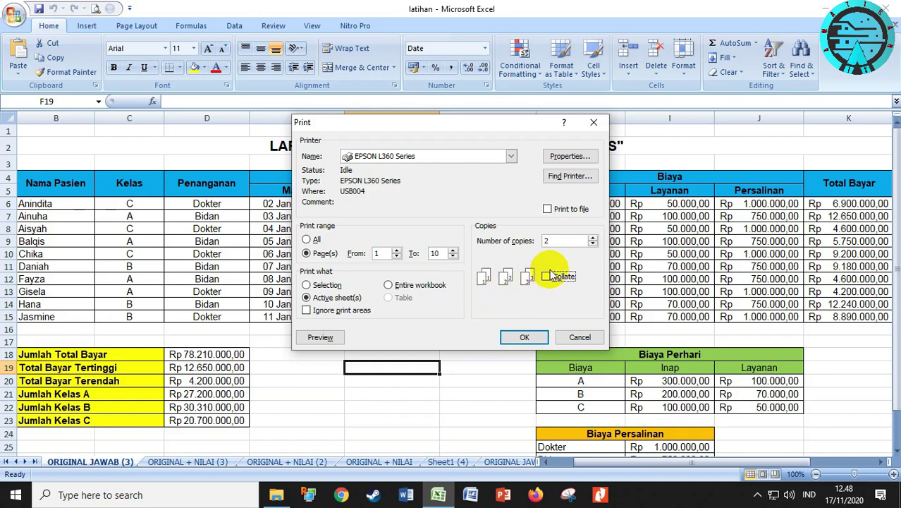
{"action": "left_click", "coordinate": [580, 337]}
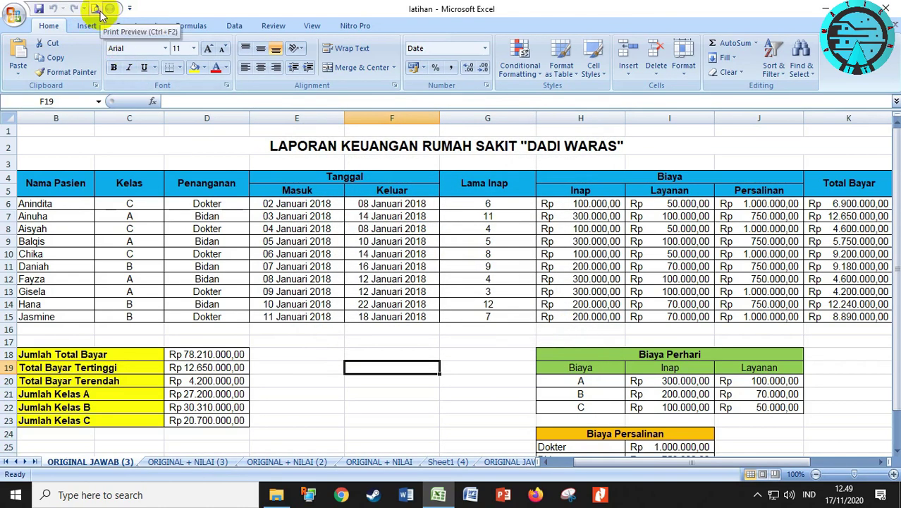
Remove and re-add the Quick Access Toolbar Print Preview shortcut, then preview the sheet.
{"action": "left_click", "coordinate": [129, 7]}
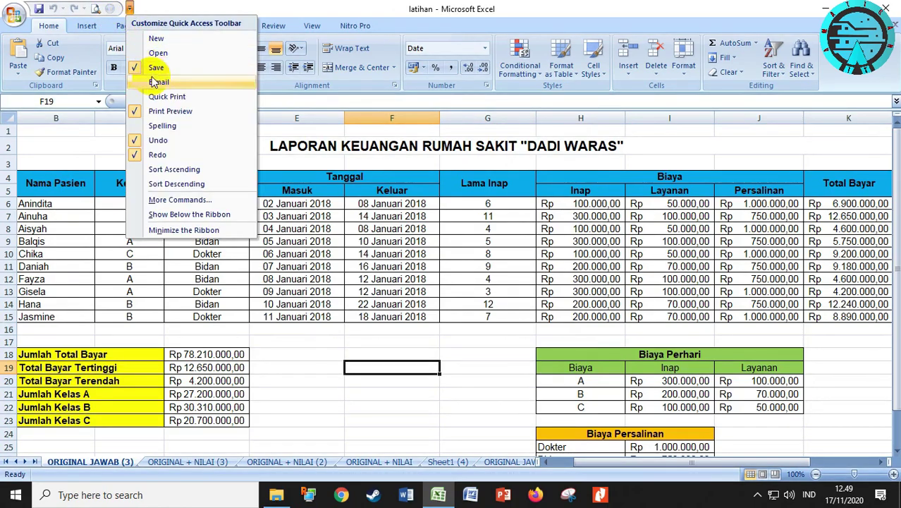
{"action": "left_click", "coordinate": [144, 115]}
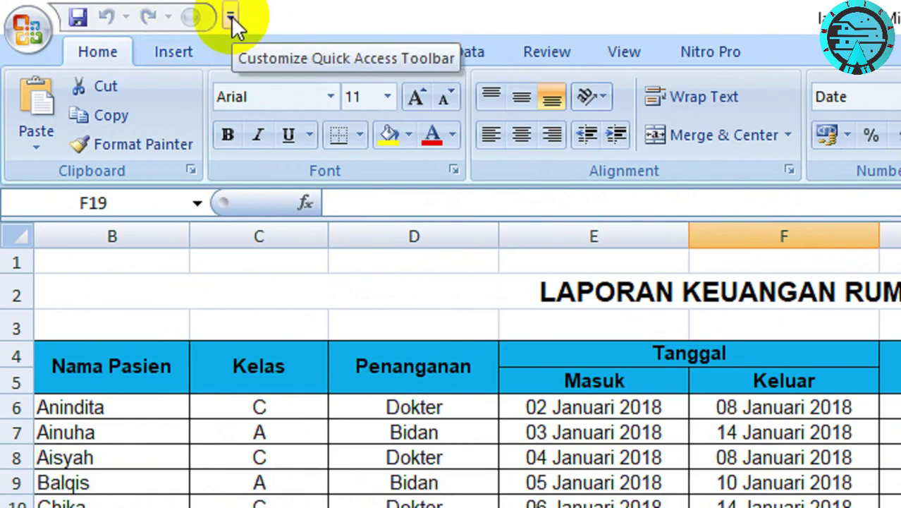
{"action": "left_click", "coordinate": [231, 18]}
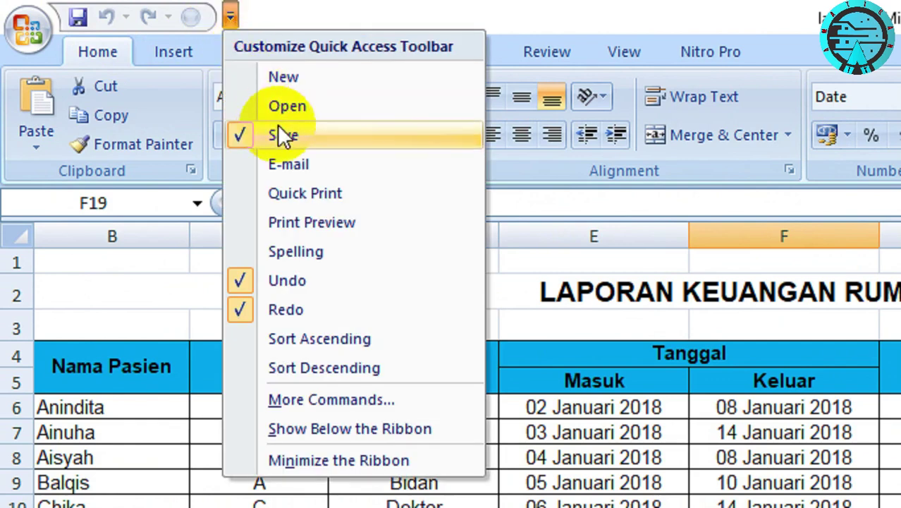
{"action": "left_click", "coordinate": [237, 225]}
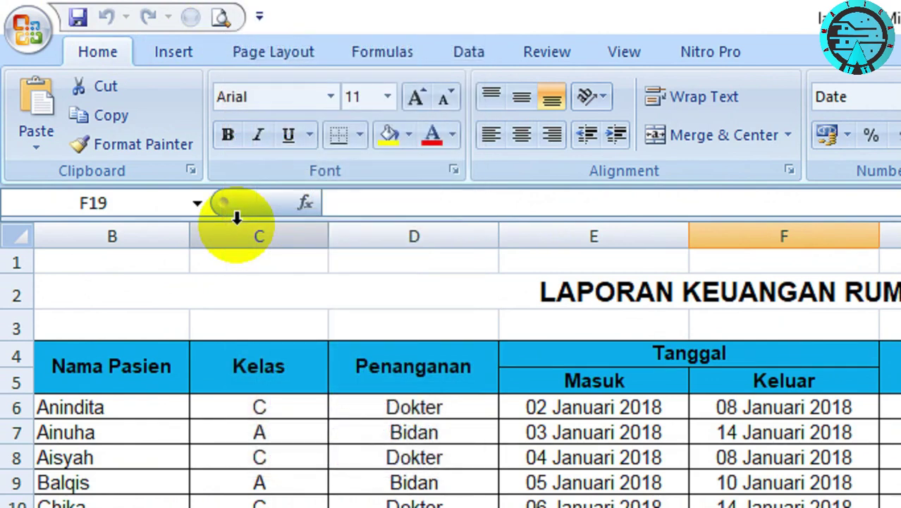
{"action": "left_click", "coordinate": [220, 21]}
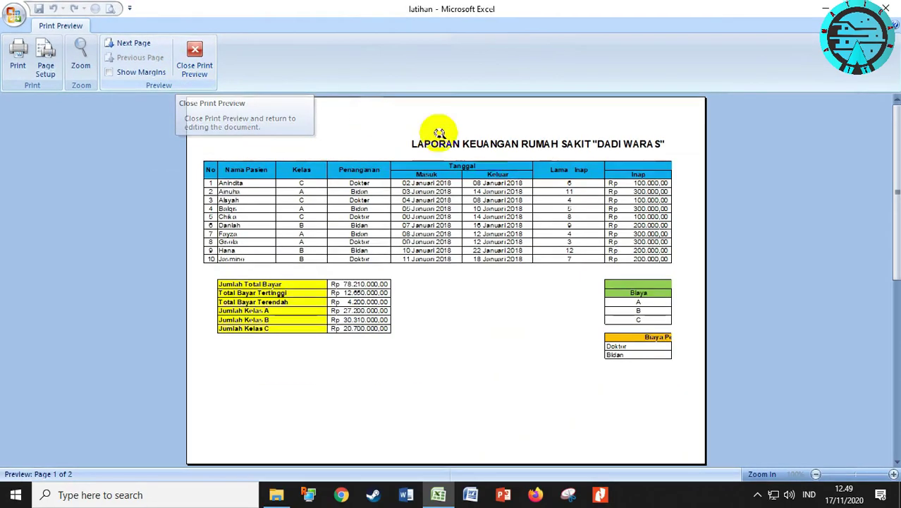
Zoom in and out on preview page 1, then close Print Preview.
{"action": "left_click", "coordinate": [476, 277]}
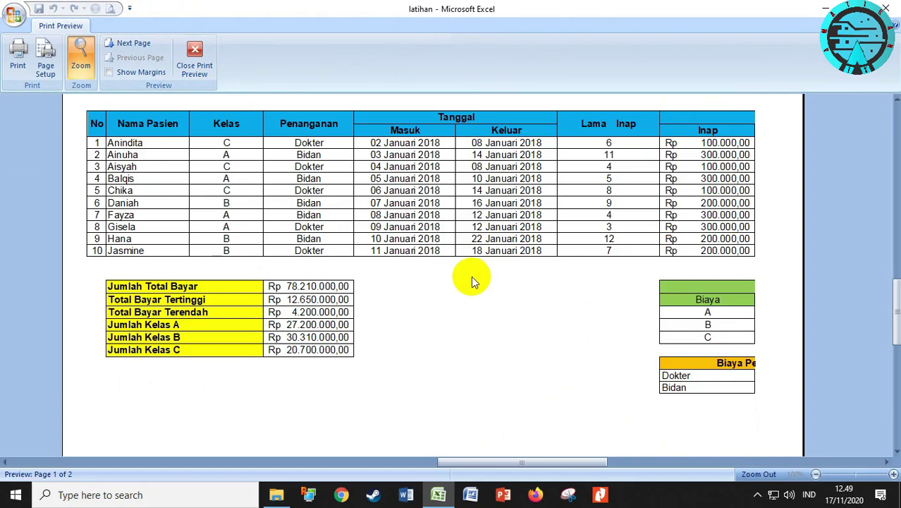
{"action": "left_click", "coordinate": [471, 277]}
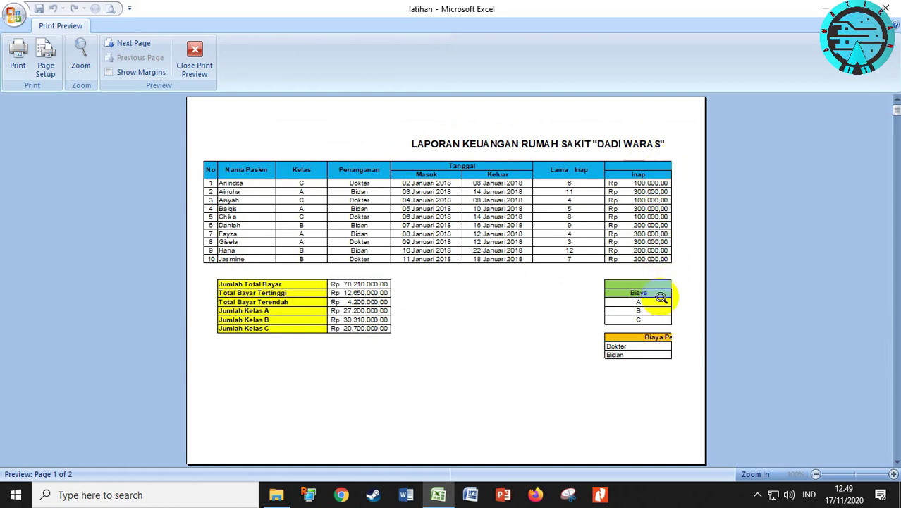
{"action": "left_click", "coordinate": [195, 66]}
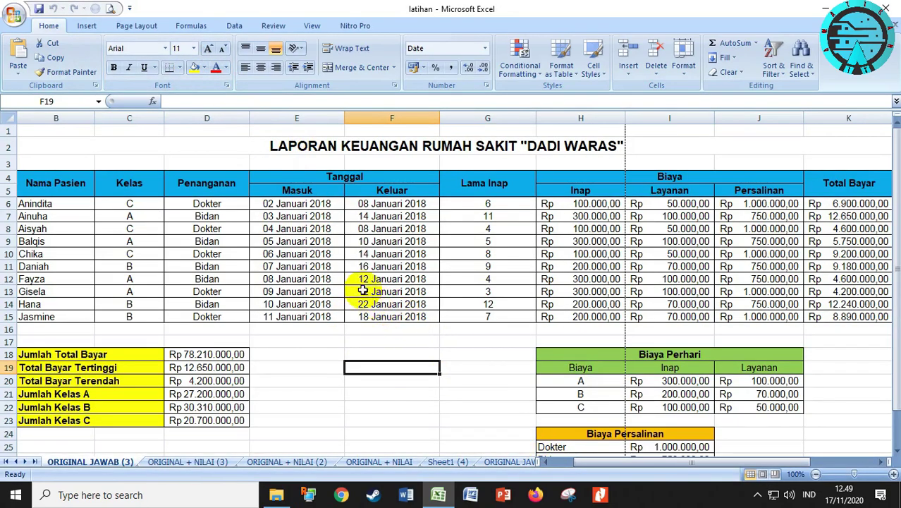
Narrow the Kelas column C and the Penanganan column D.
{"action": "left_click_drag", "start_coordinate": [583, 463], "coordinate": [569, 463]}
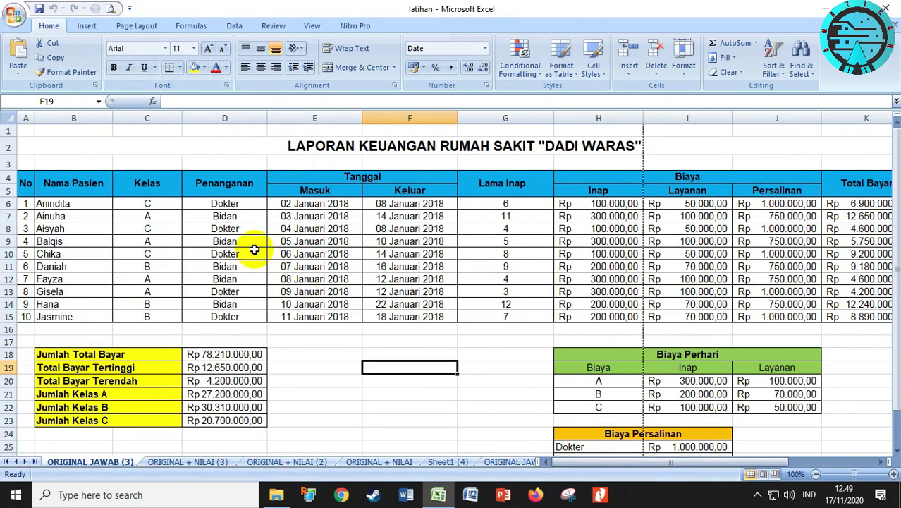
{"action": "left_click_drag", "start_coordinate": [183, 117], "coordinate": [151, 117]}
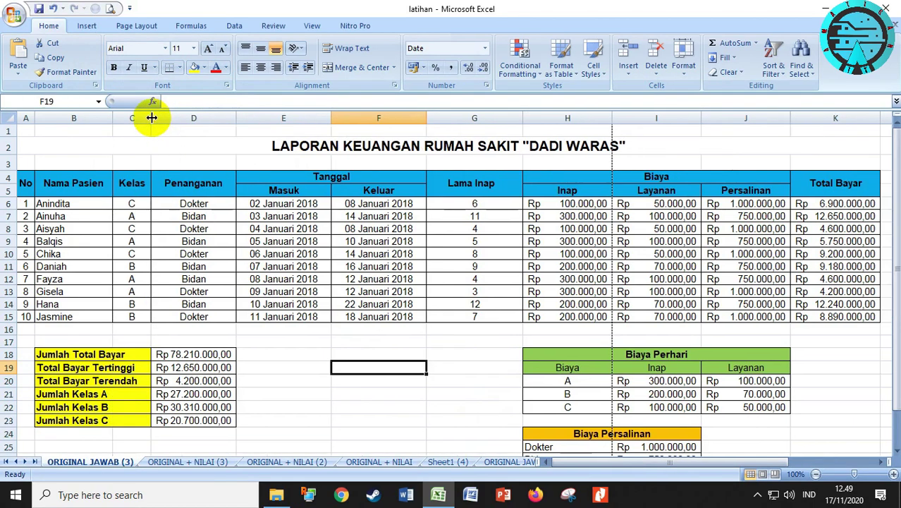
{"action": "left_click", "coordinate": [216, 118]}
{"action": "mouse_move", "coordinate": [235, 118]}
{"action": "left_mouse_down"}
{"action": "mouse_move", "coordinate": [217, 121]}
{"action": "mouse_move", "coordinate": [245, 118]}
{"action": "left_mouse_up"}
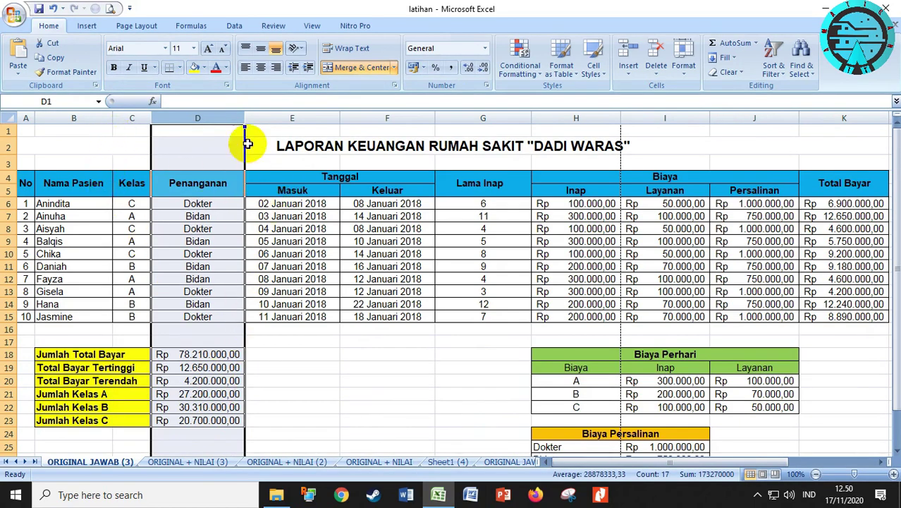
{"action": "left_click_drag", "start_coordinate": [245, 119], "coordinate": [237, 118]}
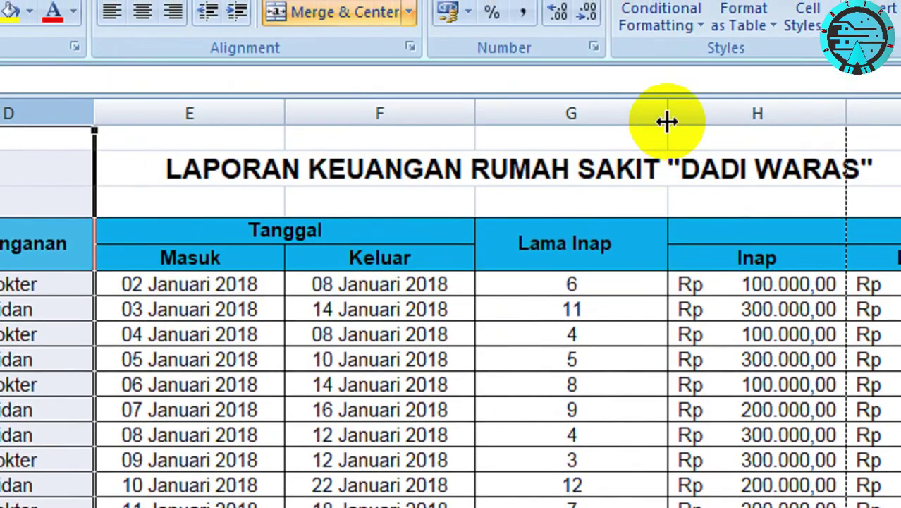
Narrow the Lama Inap column G and wrap its merged header onto two lines.
{"action": "left_click_drag", "start_coordinate": [666, 120], "coordinate": [569, 132]}
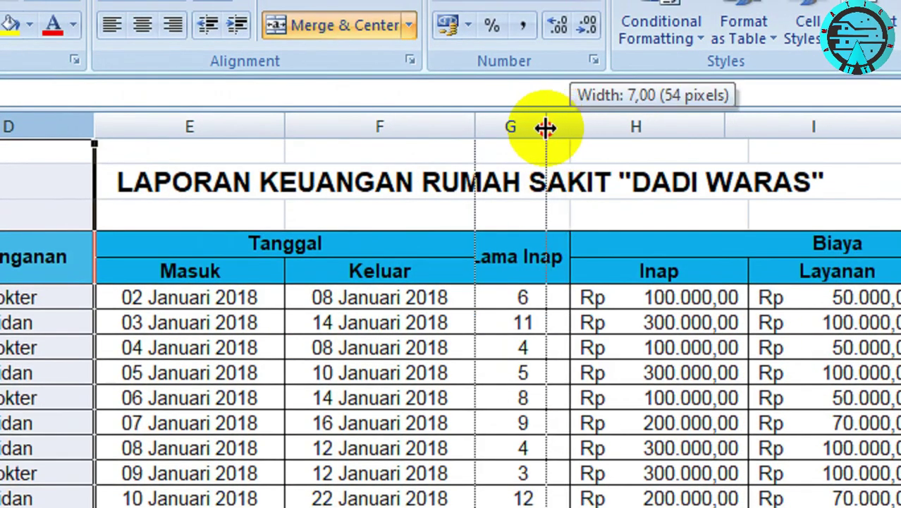
{"action": "left_click_drag", "start_coordinate": [569, 132], "coordinate": [541, 128]}
{"action": "left_click", "coordinate": [539, 247]}
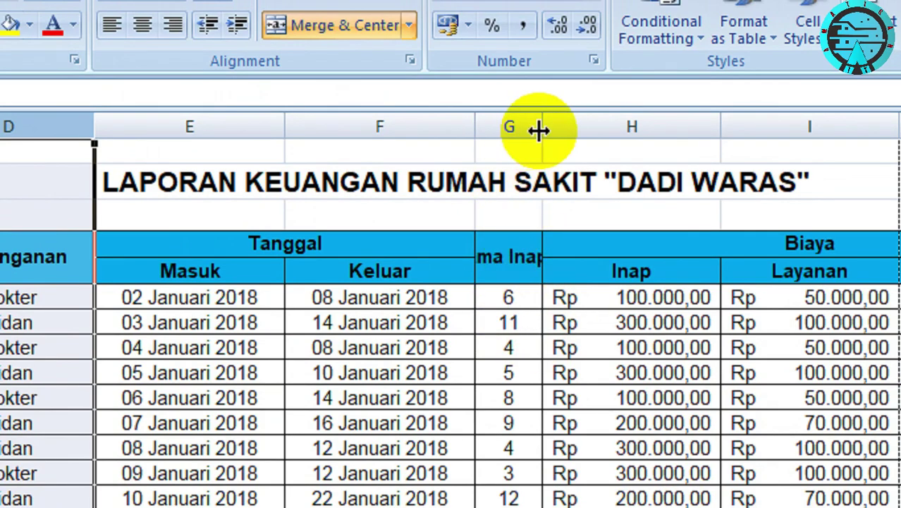
{"action": "left_click", "coordinate": [505, 254]}
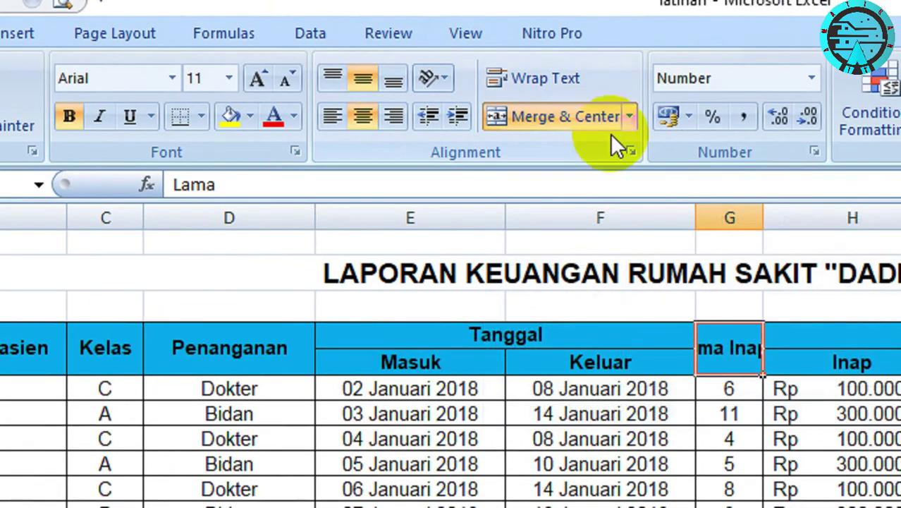
{"action": "left_click", "coordinate": [568, 82]}
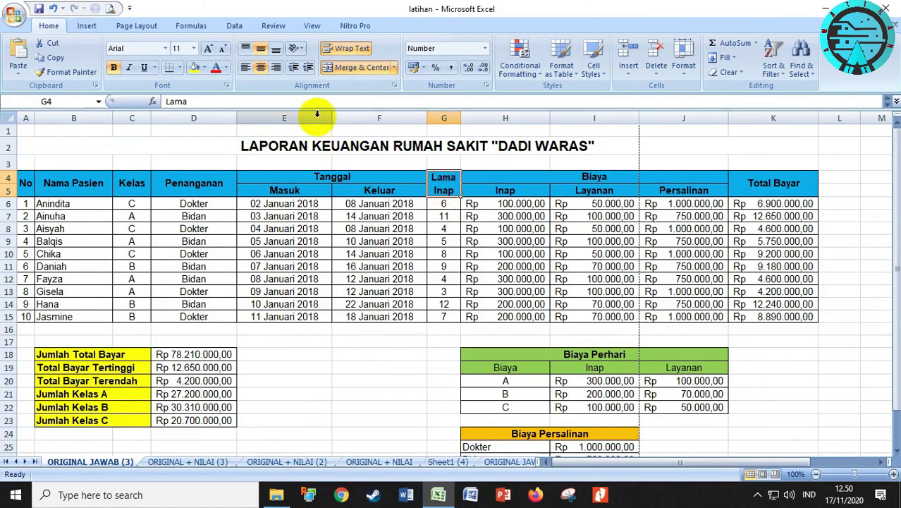
Auto-fit columns H, I, J and K to their contents, including Total Bayar.
{"action": "left_click_drag", "start_coordinate": [316, 118], "coordinate": [410, 118]}
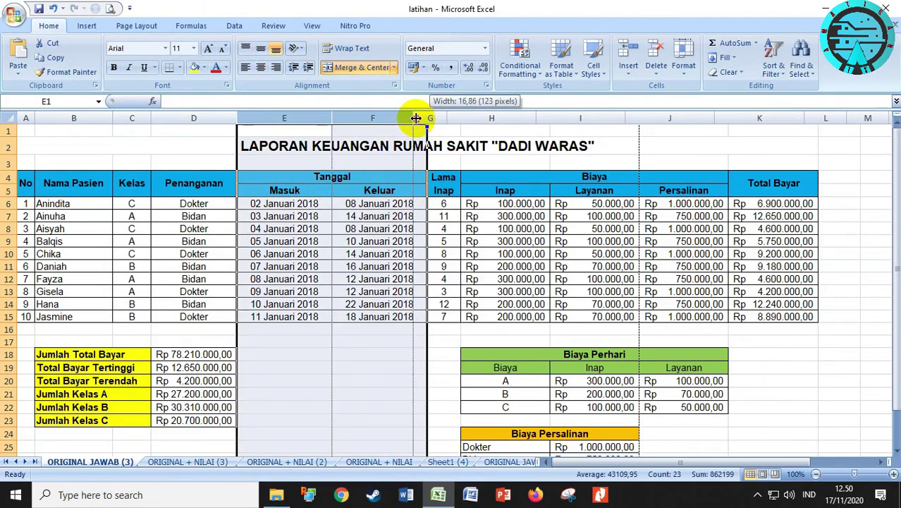
{"action": "left_click", "coordinate": [487, 118]}
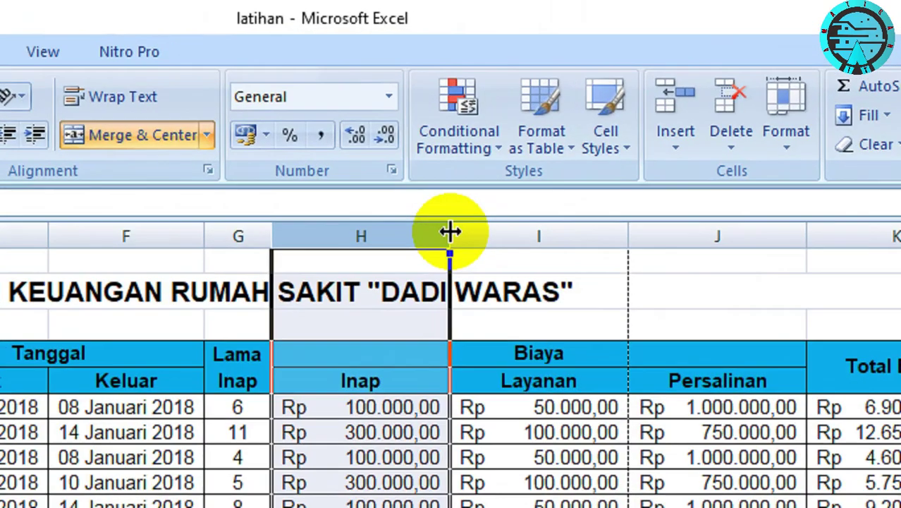
{"action": "double_click", "coordinate": [450, 232]}
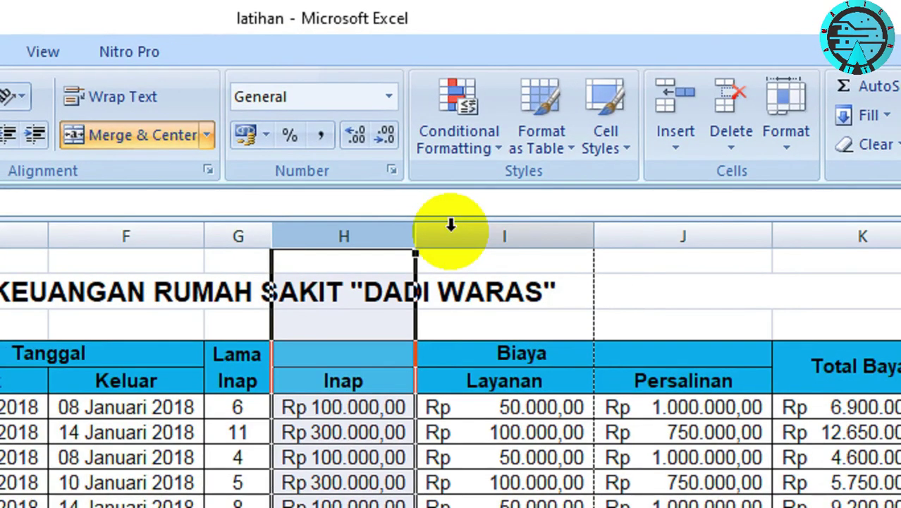
{"action": "left_click_drag", "start_coordinate": [588, 240], "coordinate": [589, 240]}
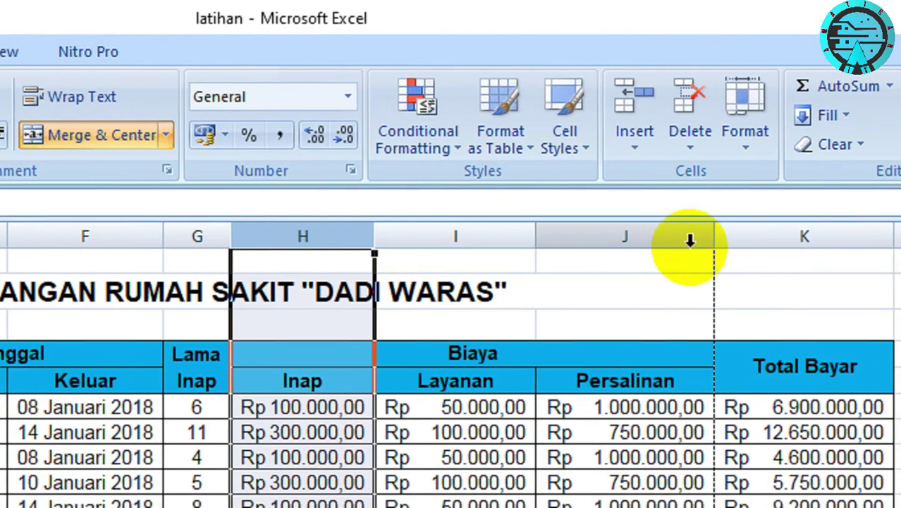
{"action": "double_click", "coordinate": [675, 231]}
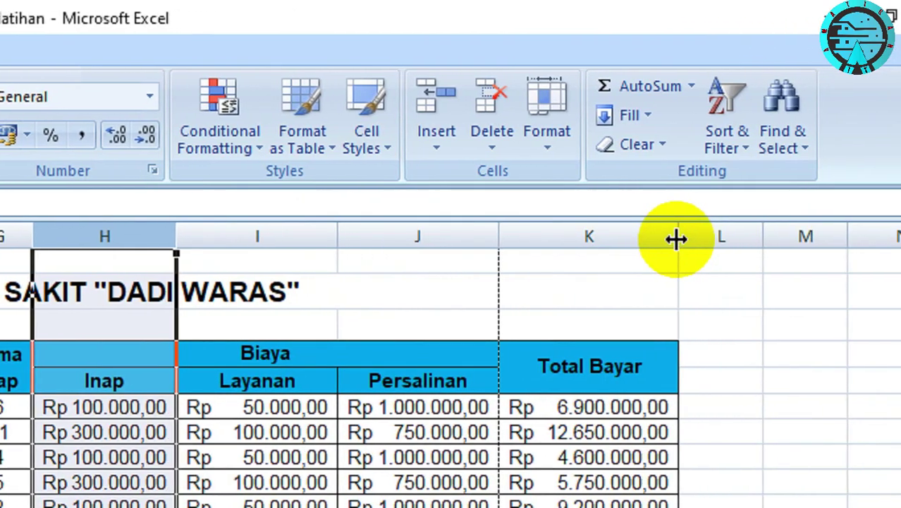
{"action": "double_click", "coordinate": [673, 235]}
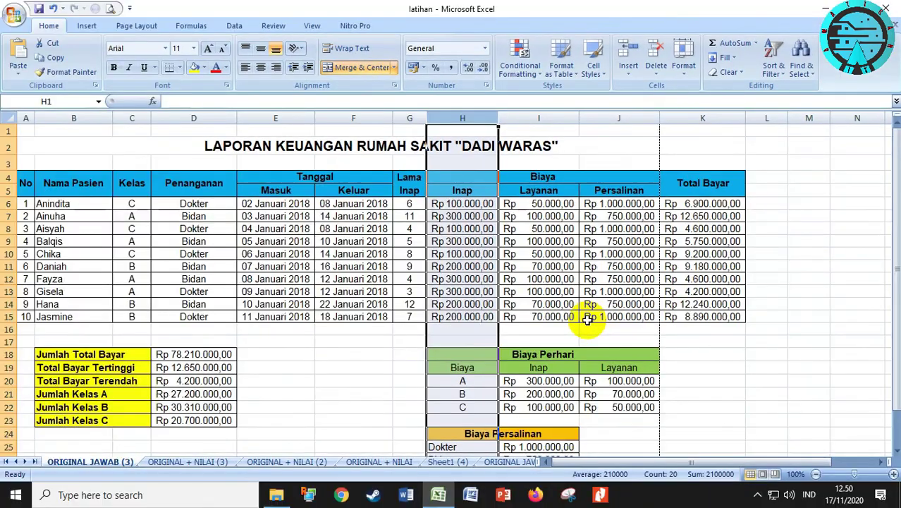
{"action": "left_click", "coordinate": [393, 363]}
{"action": "scroll", "coordinate": [380, 364], "scroll_direction": "down", "scroll_amount": 2}
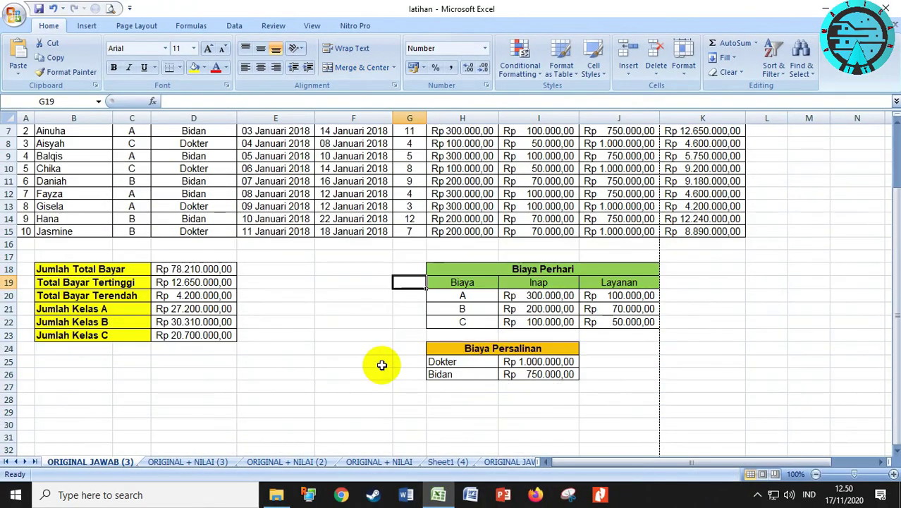
{"action": "scroll", "coordinate": [381, 364], "scroll_direction": "up", "scroll_amount": 2}
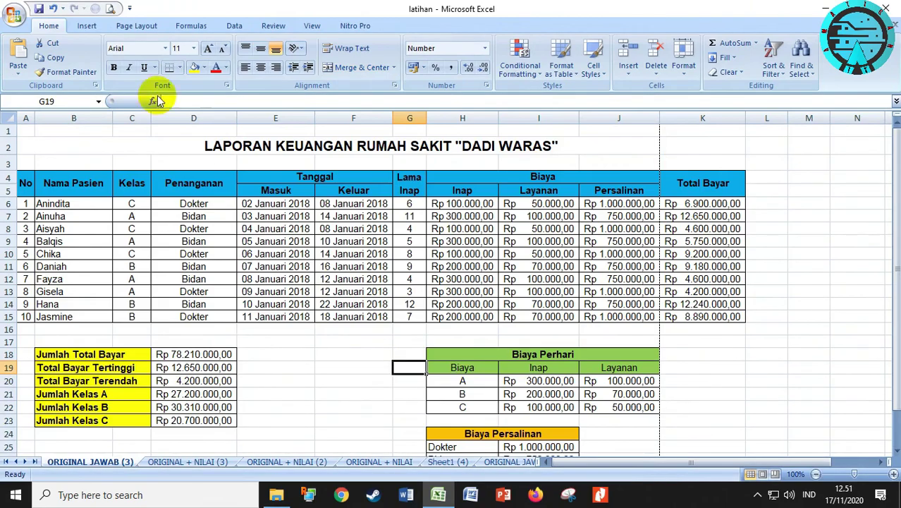
Browse the Page Layout paper Size list, keeping the paper size at A4.
{"action": "left_click", "coordinate": [131, 24]}
{"action": "left_click", "coordinate": [173, 67]}
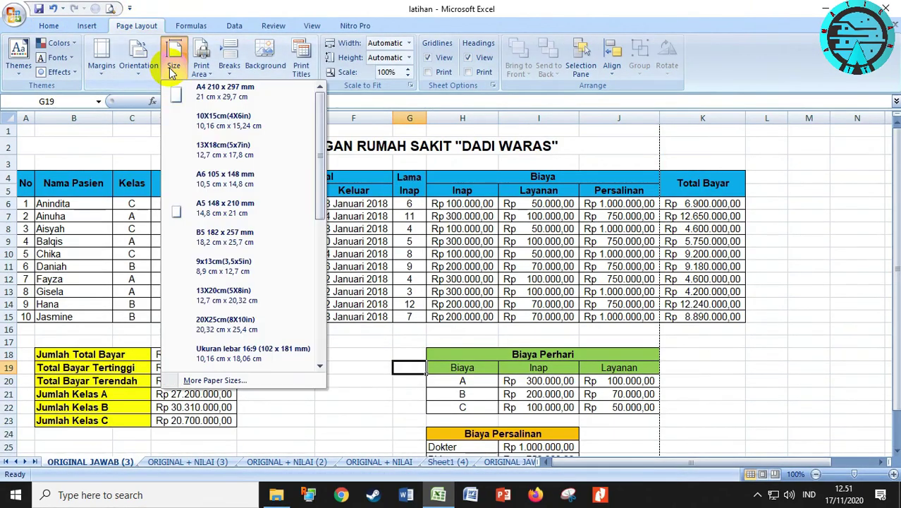
{"action": "left_click", "coordinate": [235, 95]}
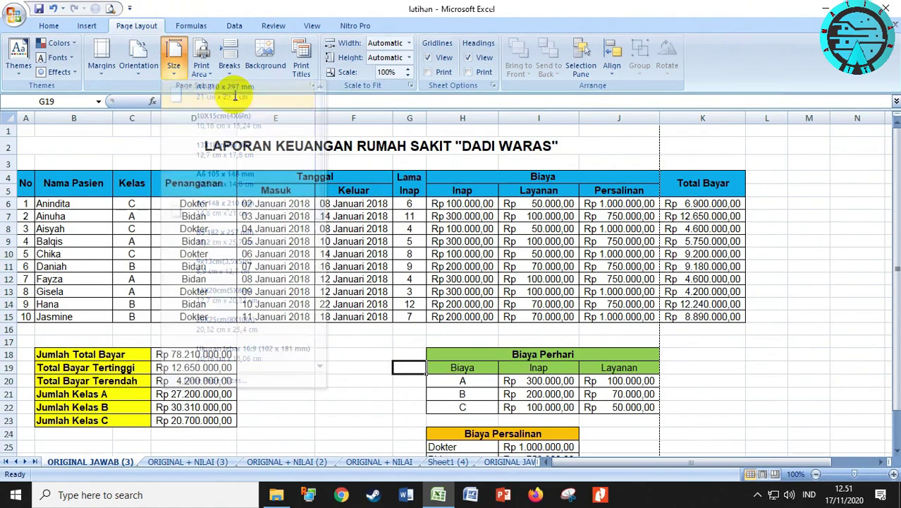
{"action": "left_click", "coordinate": [179, 65]}
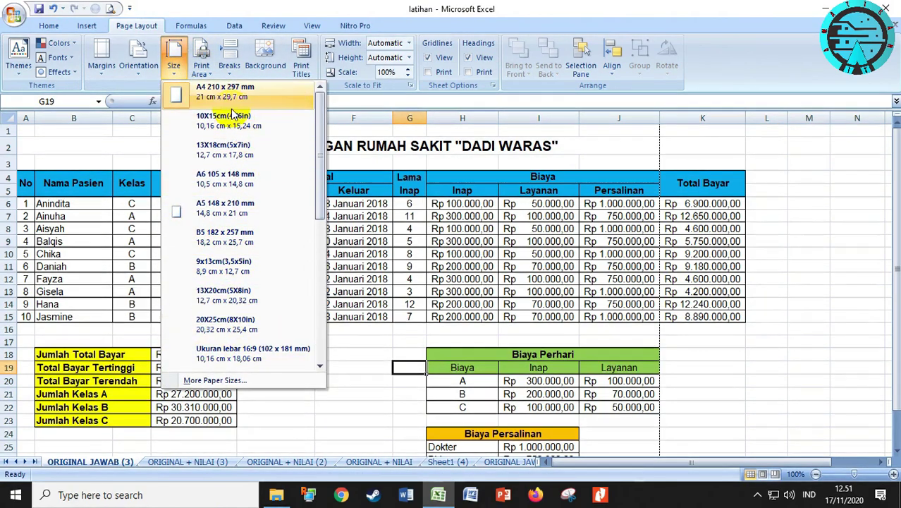
{"action": "left_click", "coordinate": [487, 248]}
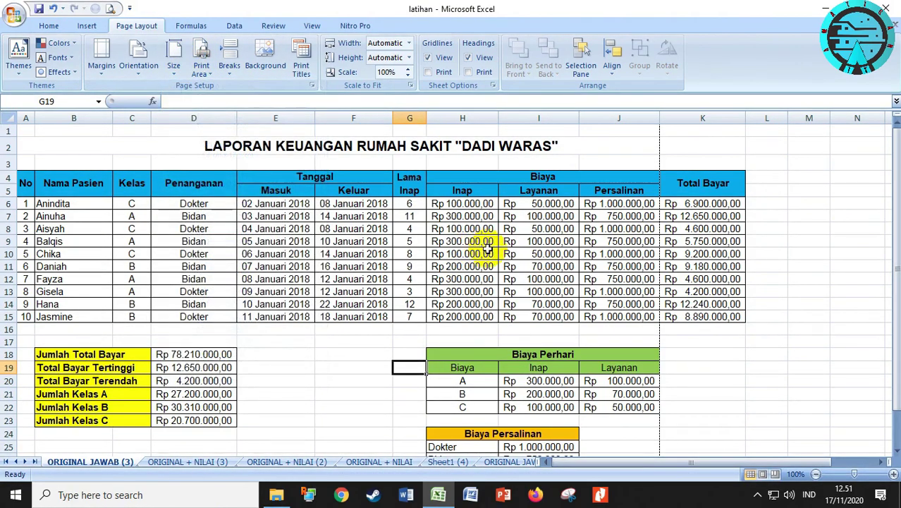
{"action": "left_click", "coordinate": [174, 62]}
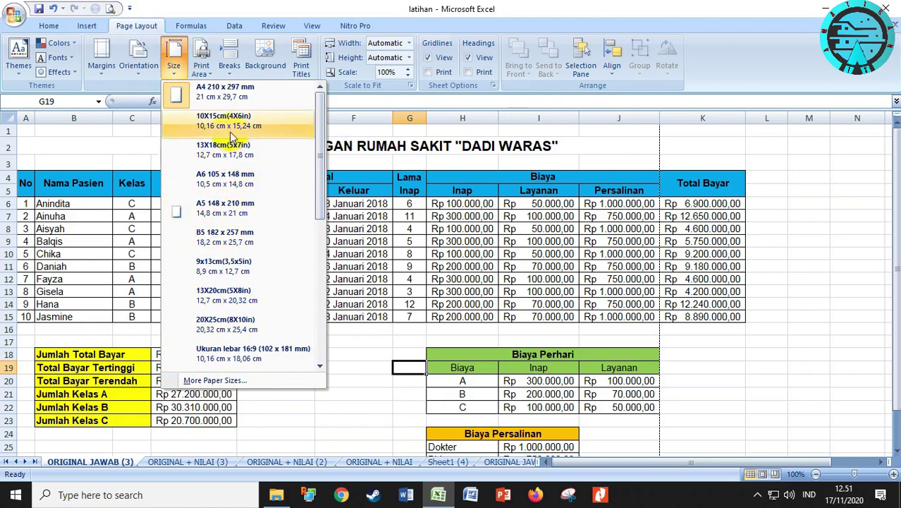
{"action": "left_click", "coordinate": [173, 62]}
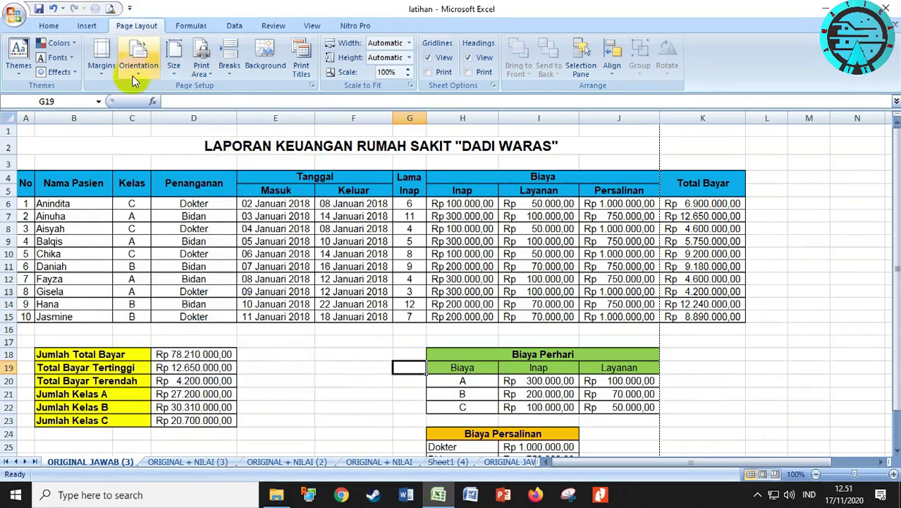
In the Print dialog, open the EPSON L360 Series properties' Ukuran Dokumen size list.
{"action": "left_click", "coordinate": [14, 14]}
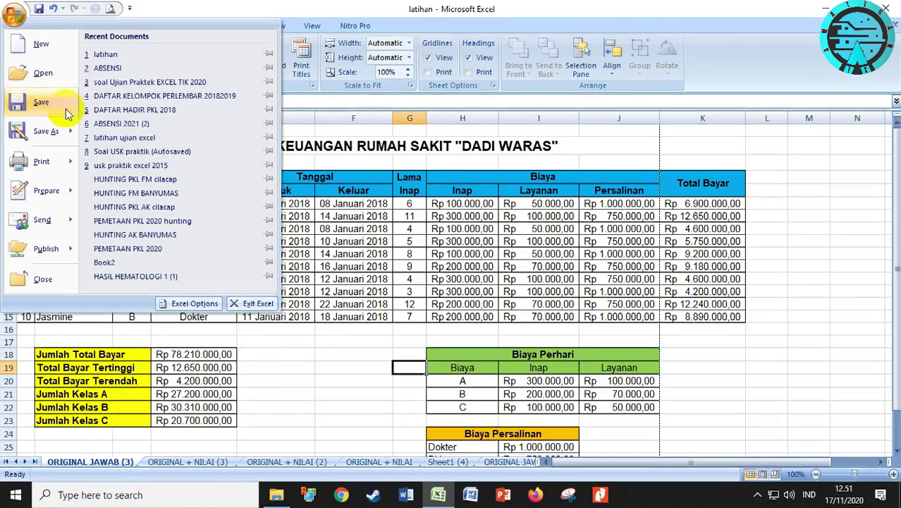
{"action": "mouse_move", "coordinate": [42, 161]}
{"action": "left_click", "coordinate": [134, 55]}
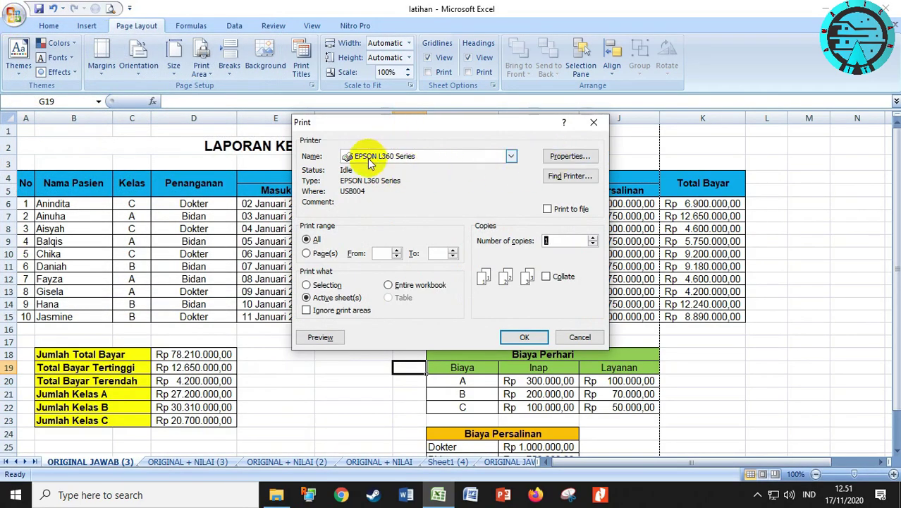
{"action": "left_click", "coordinate": [563, 158]}
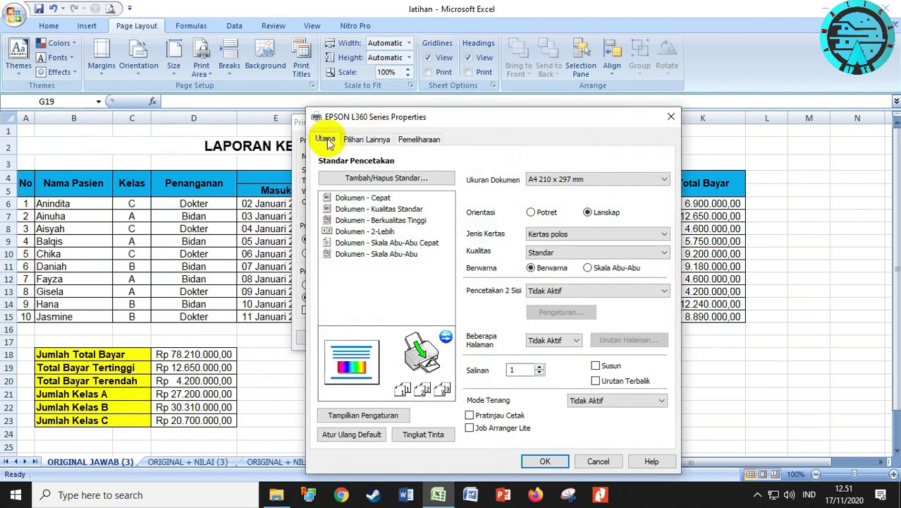
{"action": "left_click", "coordinate": [557, 181]}
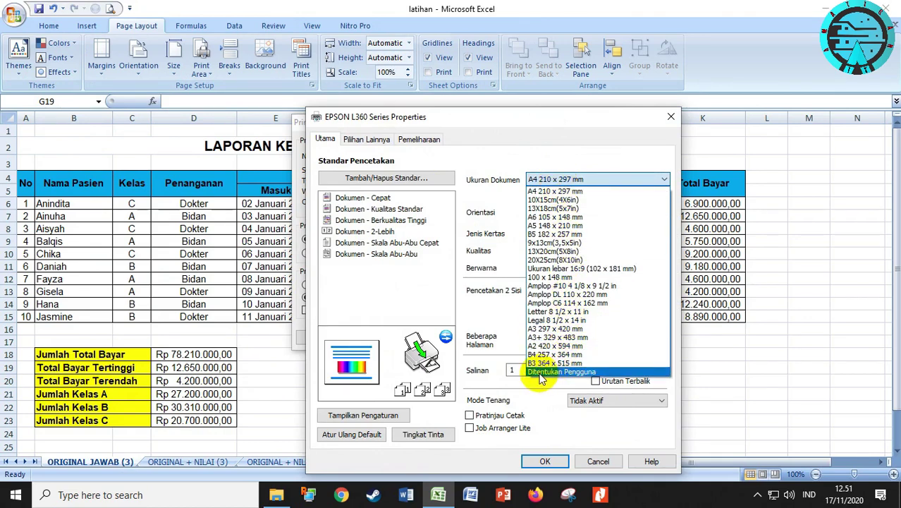
Choose Ditentukan Pengguna with width 215.9 mm and height 330.0 mm, name it F4, and save.
{"action": "left_click", "coordinate": [540, 372]}
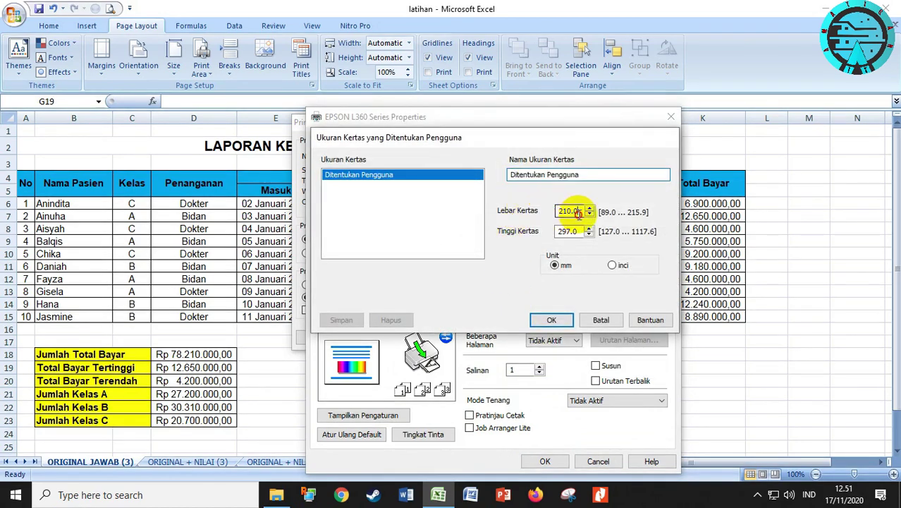
{"action": "left_click_drag", "start_coordinate": [577, 212], "coordinate": [551, 221]}
{"action": "type", "text": "21.5"}
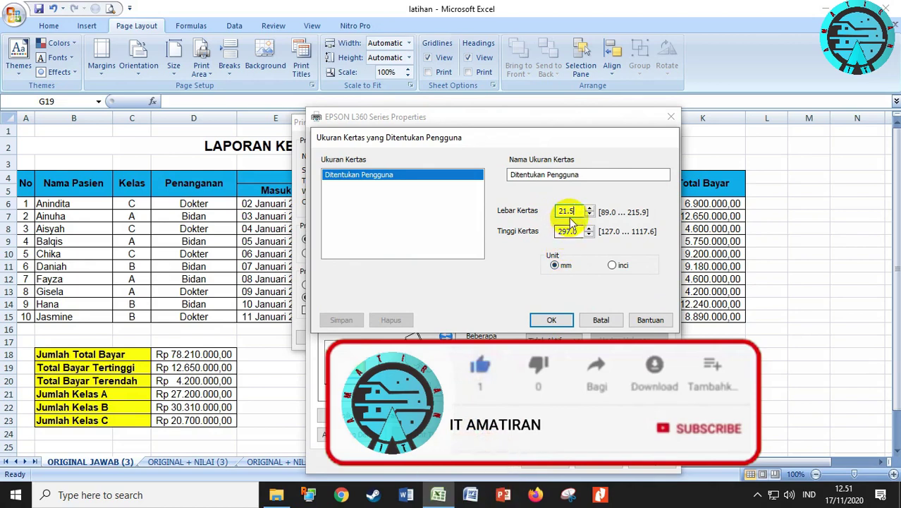
{"action": "key", "text": "BackSpace"}
{"action": "key", "text": "BackSpace"}
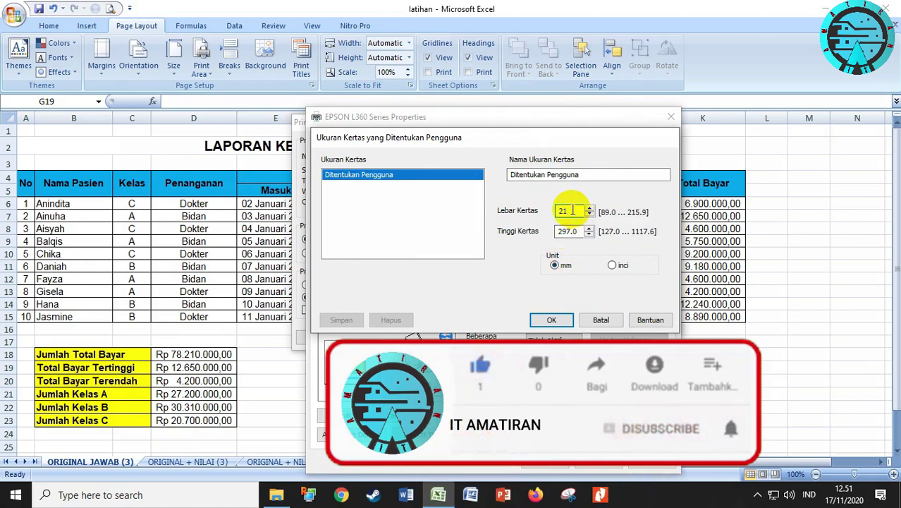
{"action": "type", "text": "5."}
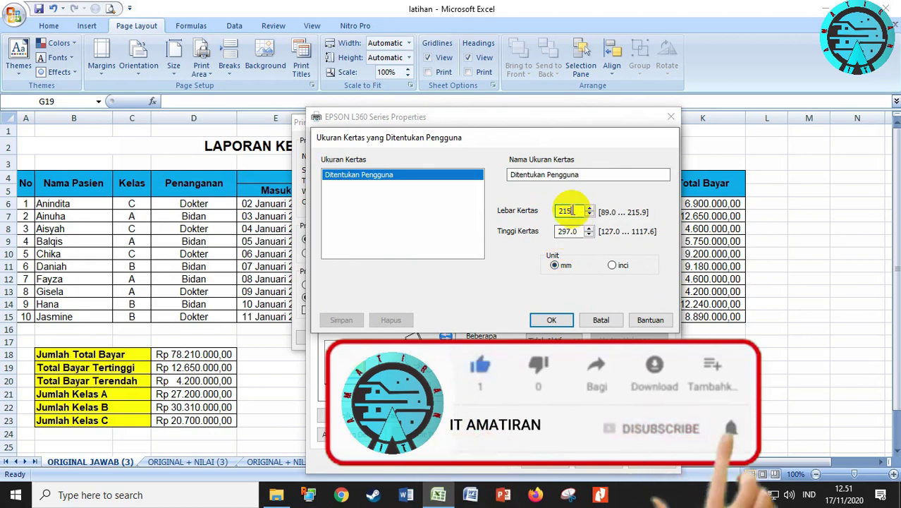
{"action": "type", "text": "9"}
{"action": "left_click_drag", "start_coordinate": [577, 231], "coordinate": [555, 235]}
{"action": "type", "text": "330"}
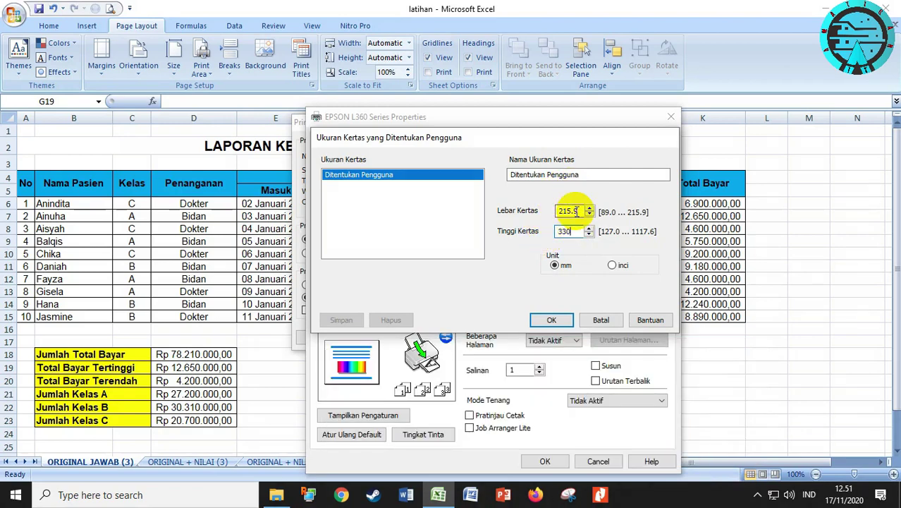
{"action": "left_click", "coordinate": [581, 174]}
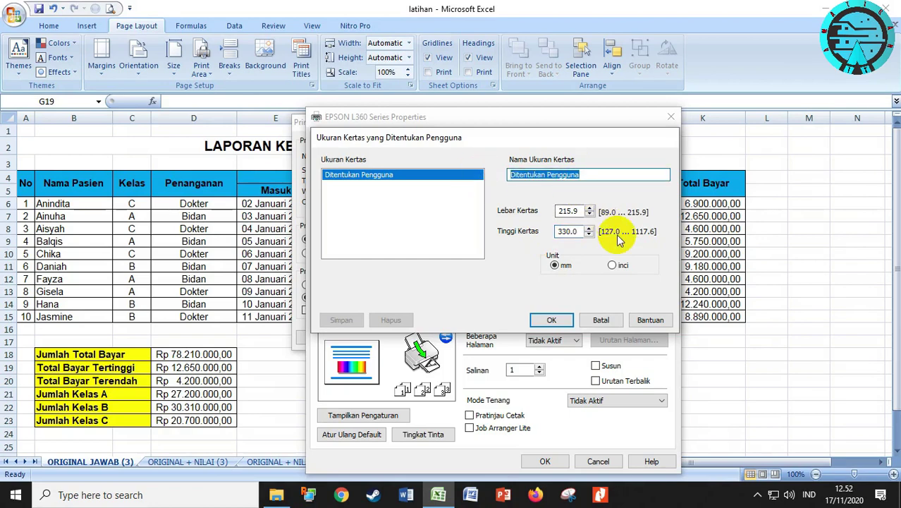
{"action": "type", "text": "f4"}
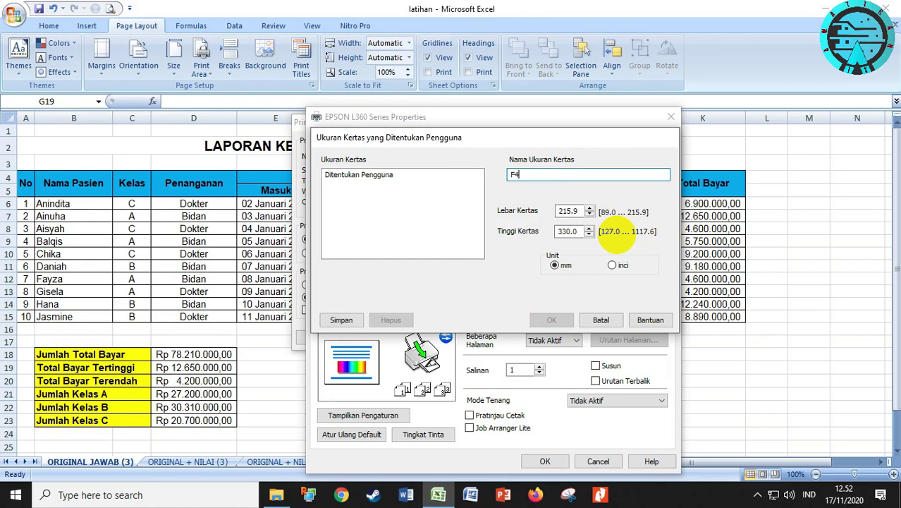
{"action": "left_click", "coordinate": [334, 319]}
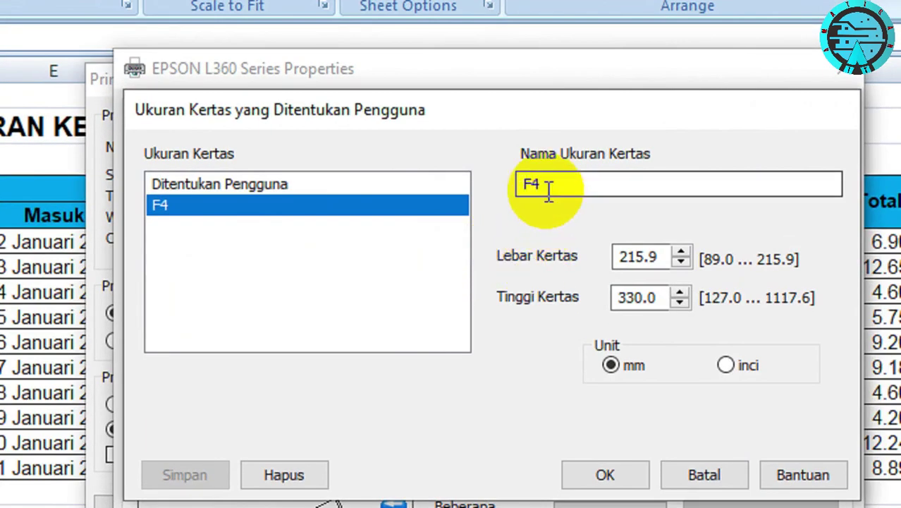
Show the F4 custom size in inches and set its height to 13 in.
{"action": "left_click", "coordinate": [522, 176]}
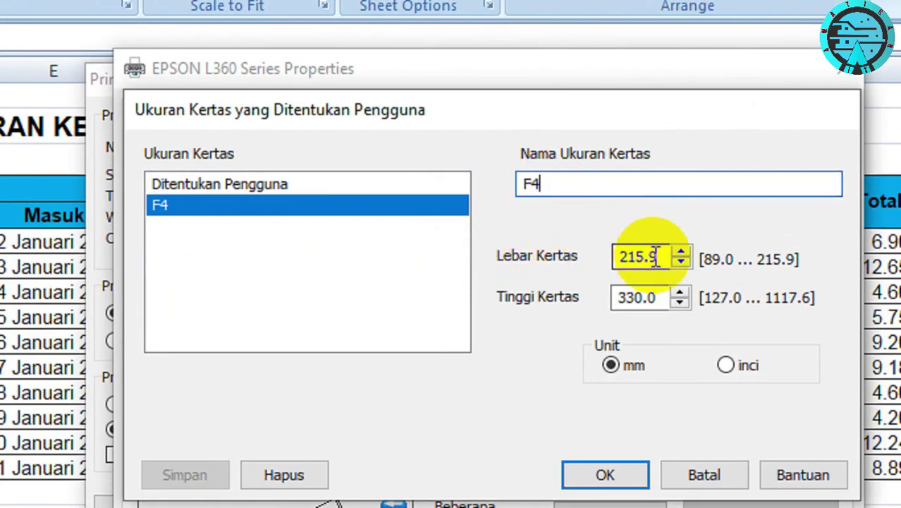
{"action": "left_click_drag", "start_coordinate": [624, 255], "coordinate": [676, 257]}
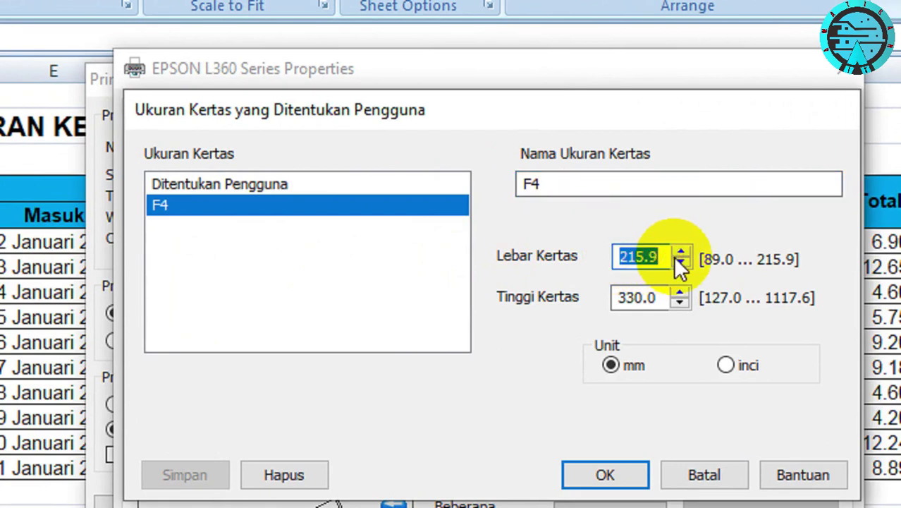
{"action": "left_click_drag", "start_coordinate": [621, 299], "coordinate": [663, 298]}
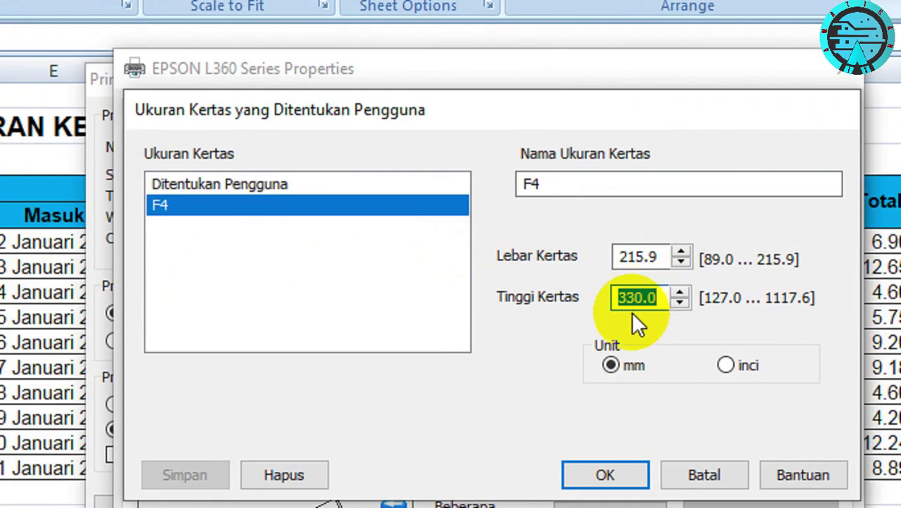
{"action": "left_click", "coordinate": [725, 364]}
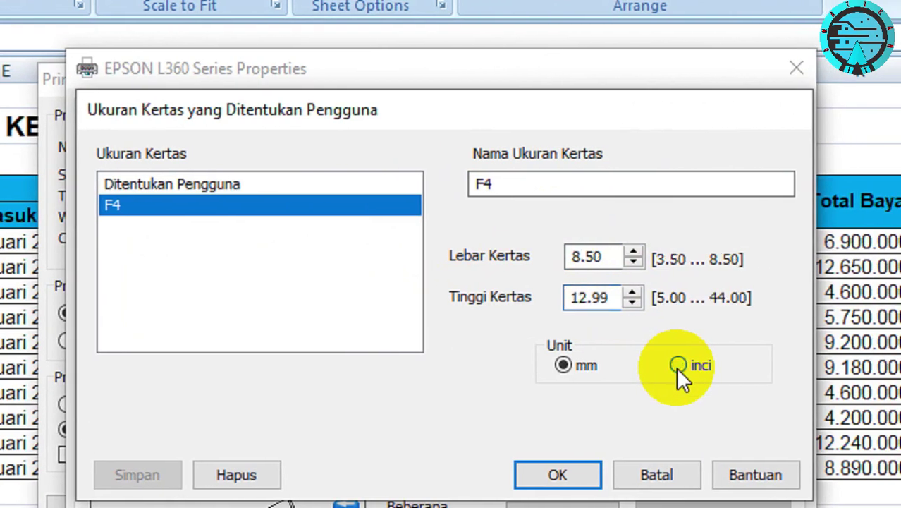
{"action": "left_click", "coordinate": [587, 258]}
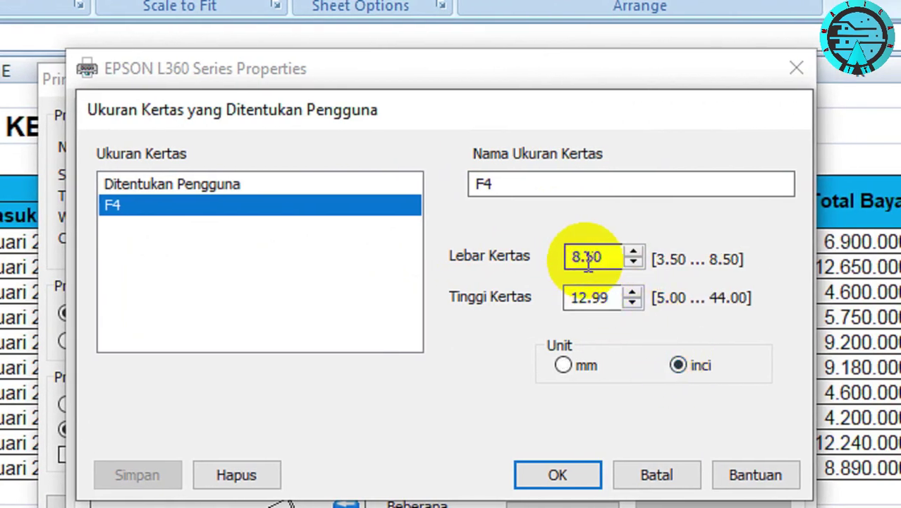
{"action": "left_click", "coordinate": [589, 297]}
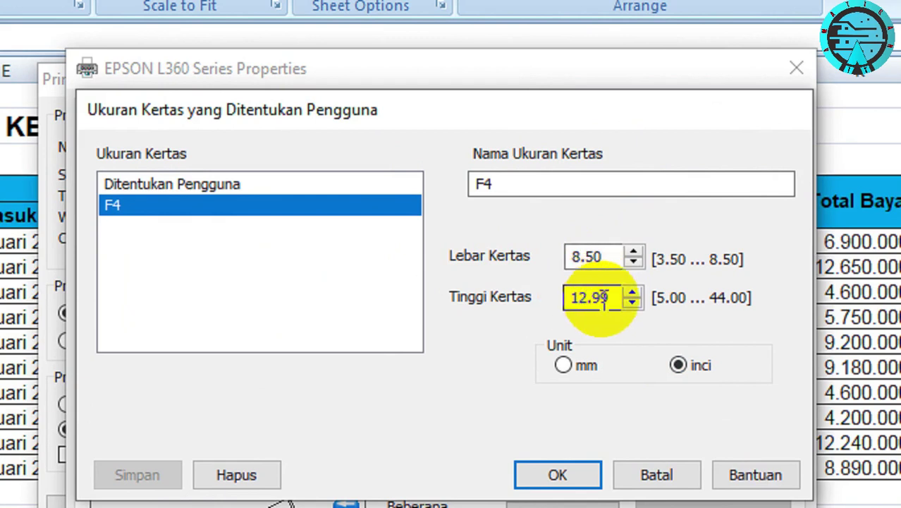
{"action": "left_click_drag", "start_coordinate": [610, 298], "coordinate": [553, 302]}
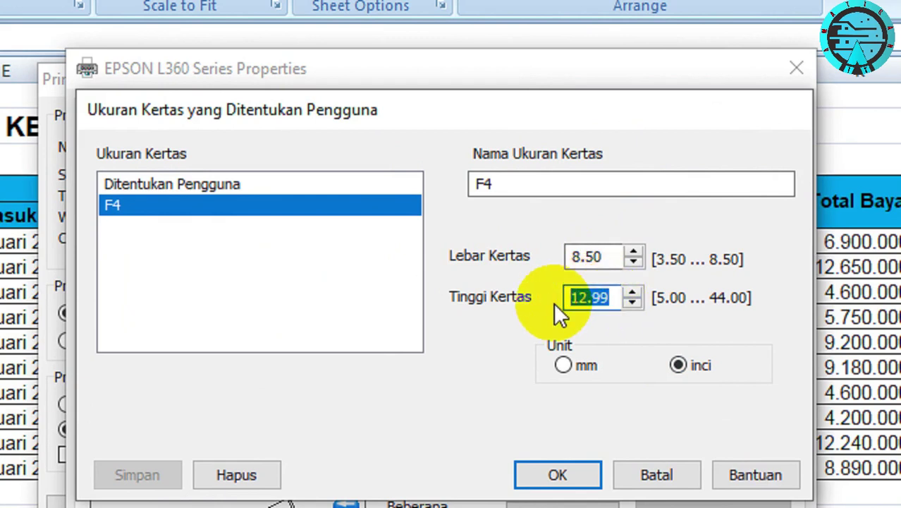
{"action": "type", "text": "13"}
Switch back to millimetres and save F4 as 215.9 × 330.2 mm, confirming the overwrite.
{"action": "left_click", "coordinate": [563, 365]}
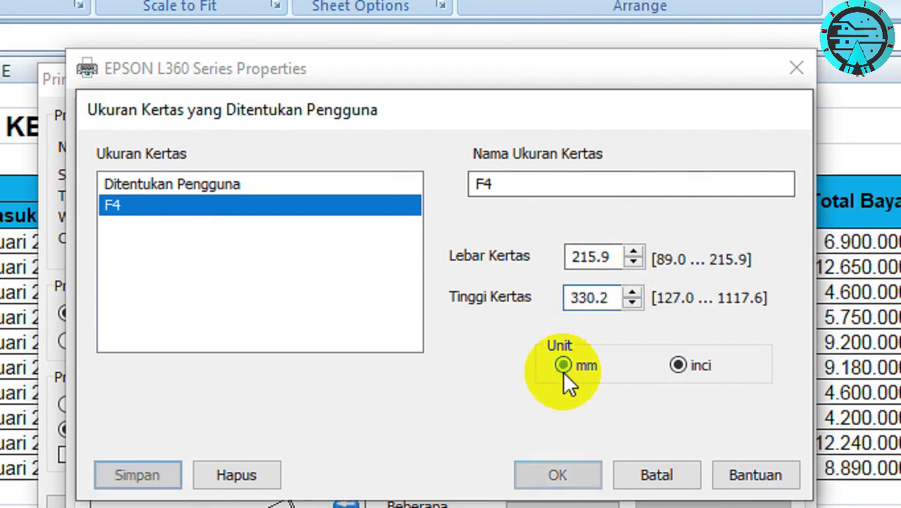
{"action": "left_click", "coordinate": [507, 183]}
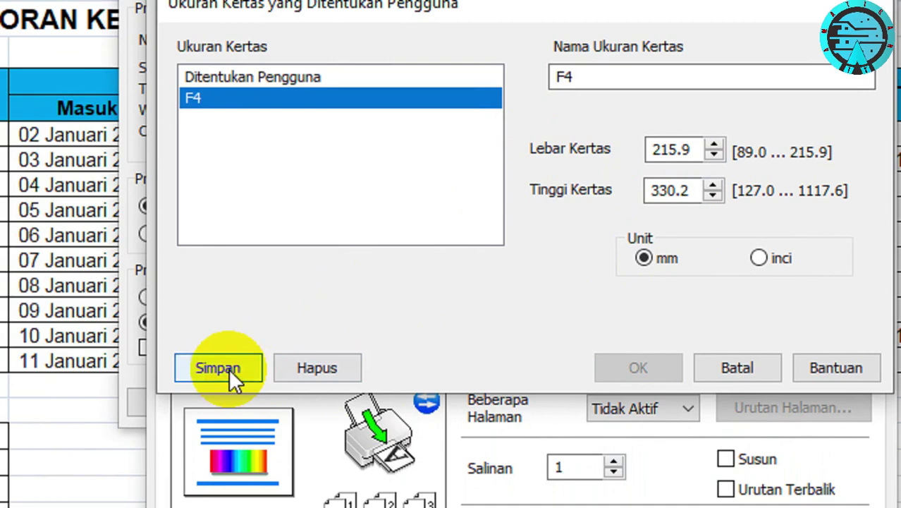
{"action": "left_click", "coordinate": [227, 373]}
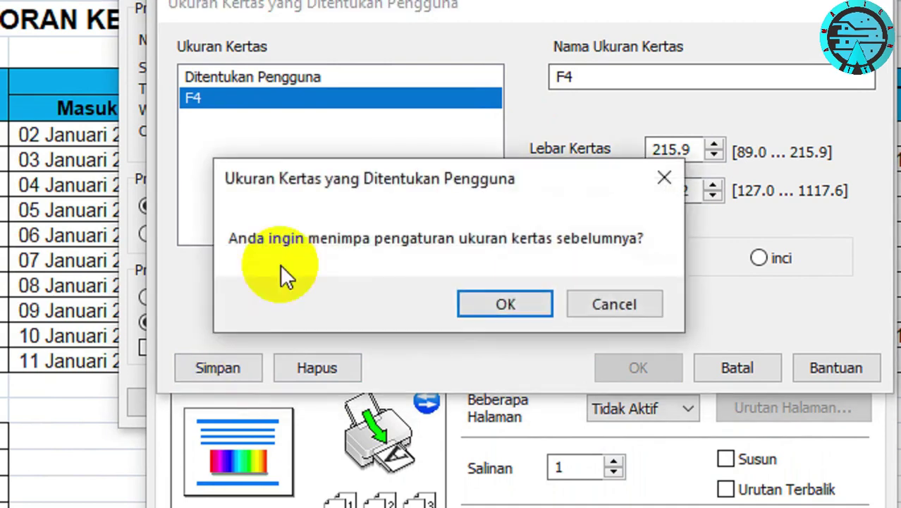
{"action": "left_click", "coordinate": [603, 301]}
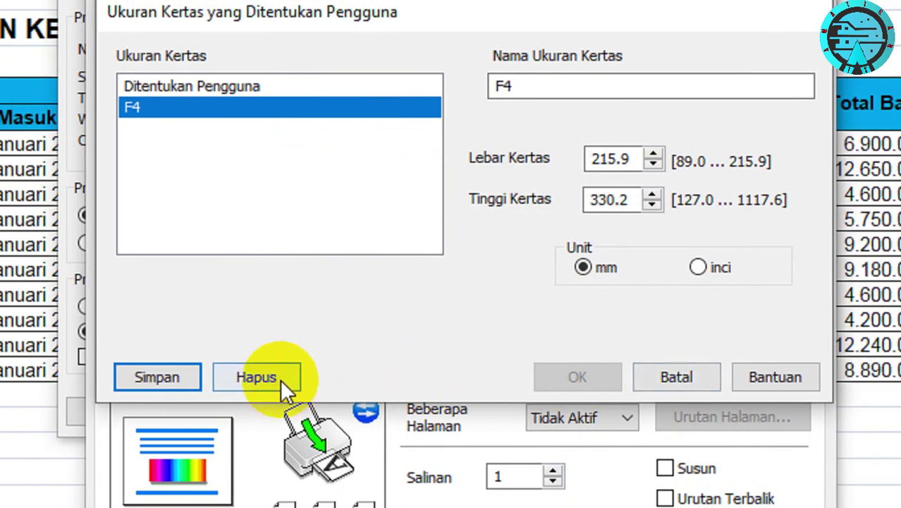
{"action": "left_click", "coordinate": [673, 374]}
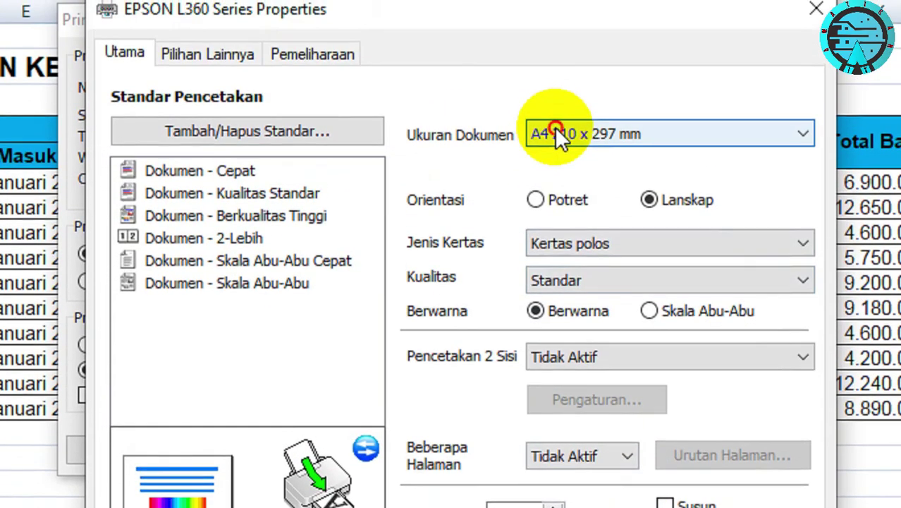
Choose F4 as the printer paper size and accept the printer properties.
{"action": "left_click", "coordinate": [568, 96]}
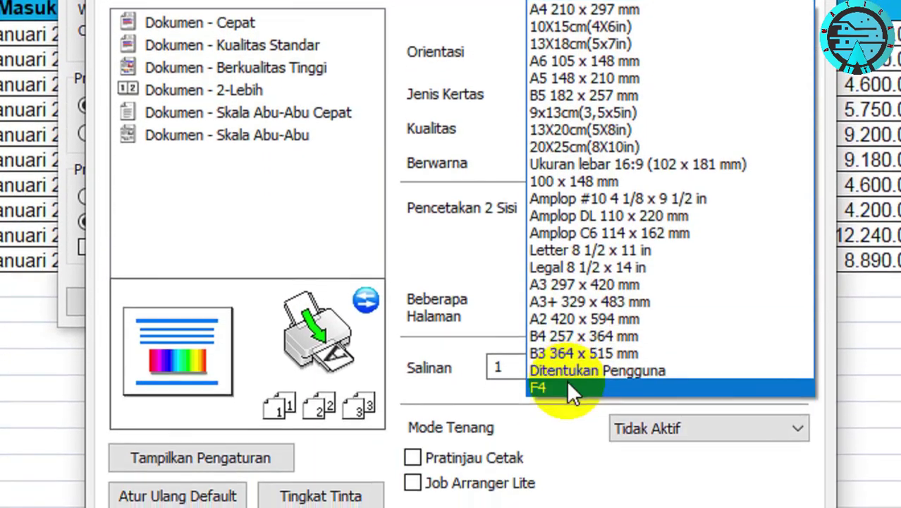
{"action": "left_click", "coordinate": [569, 387]}
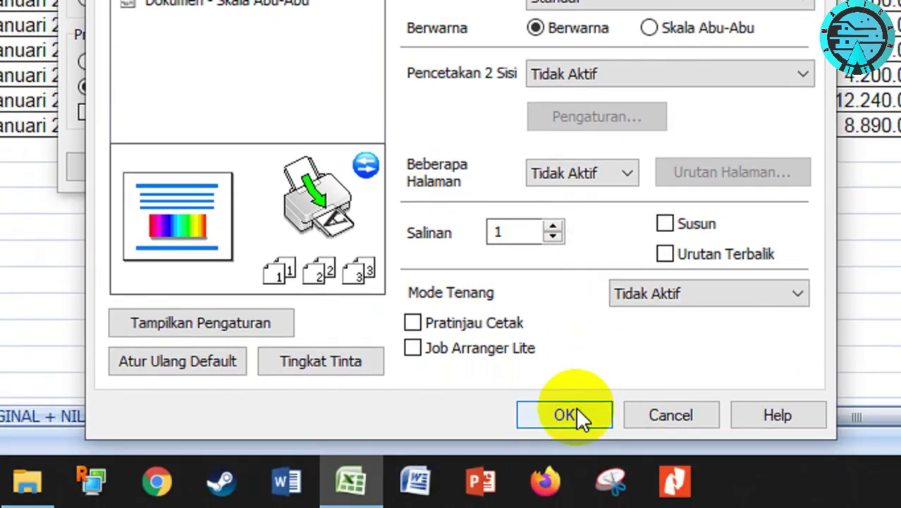
{"action": "left_click", "coordinate": [575, 410]}
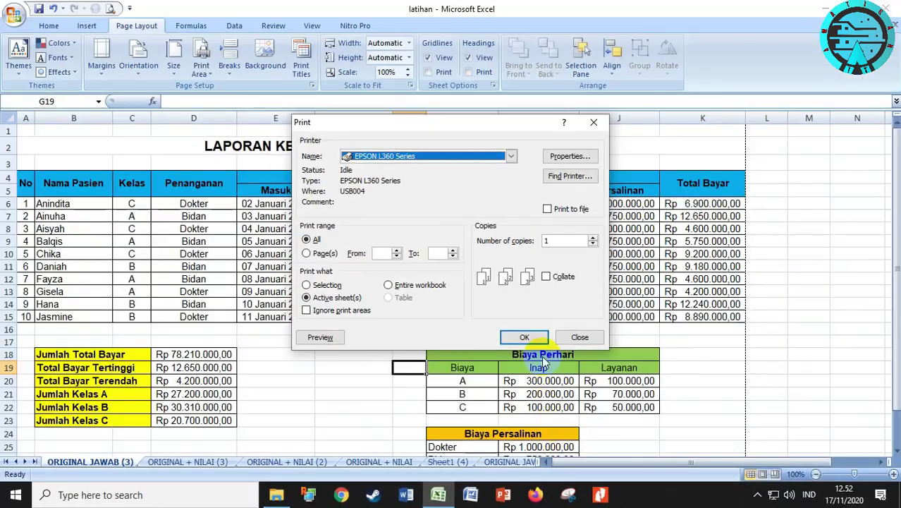
Close the Print dialog and set the sheet's page size to F4 under Page Layout > Size.
{"action": "left_click", "coordinate": [567, 338]}
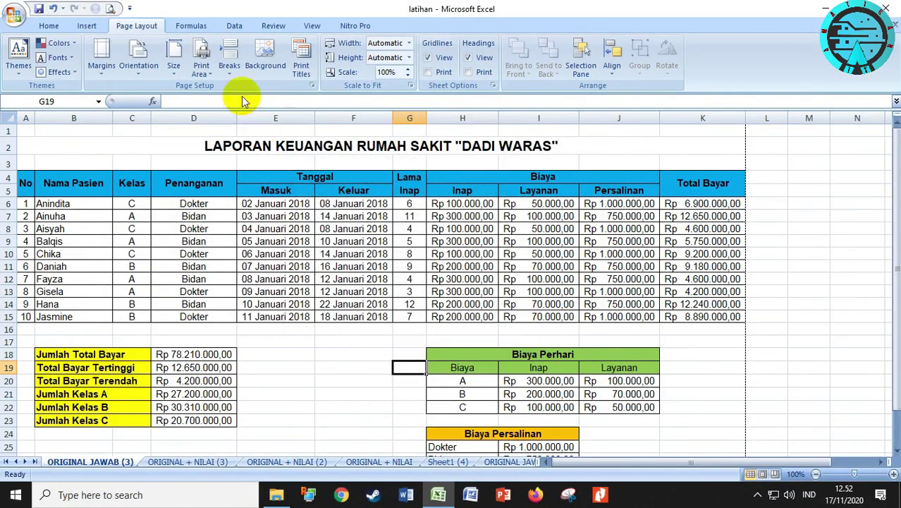
{"action": "left_click", "coordinate": [174, 55]}
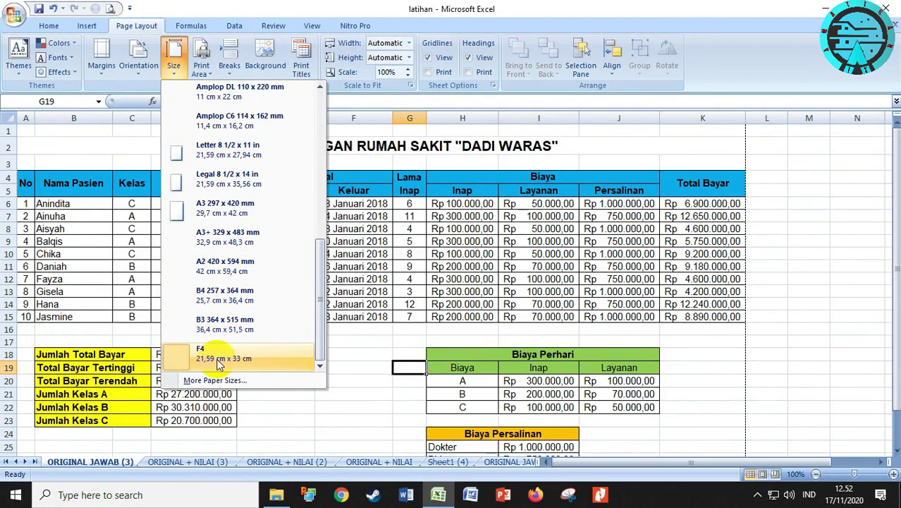
{"action": "left_click", "coordinate": [379, 364]}
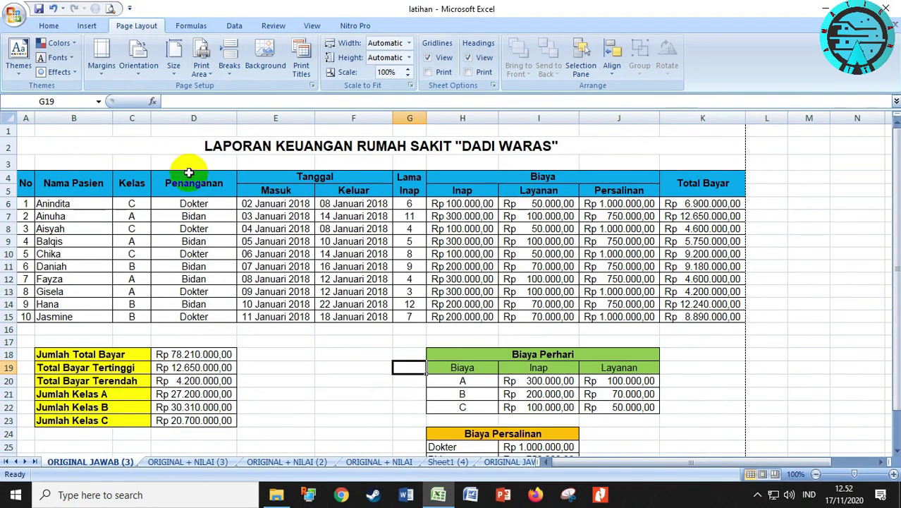
Check the zoomed print preview, confirming the report fits on one page, 1 of 1.
{"action": "left_click", "coordinate": [110, 12]}
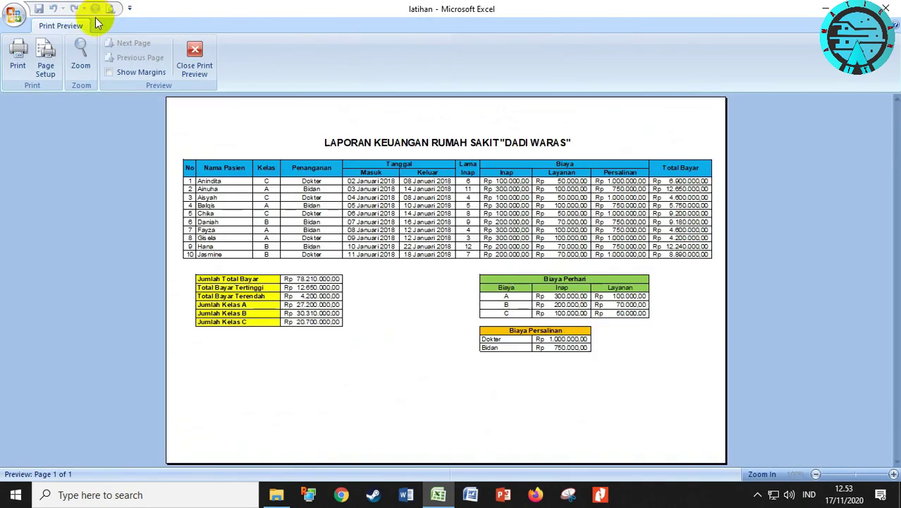
{"action": "left_click", "coordinate": [421, 213]}
{"action": "scroll", "coordinate": [426, 217], "scroll_direction": "down", "scroll_amount": 3}
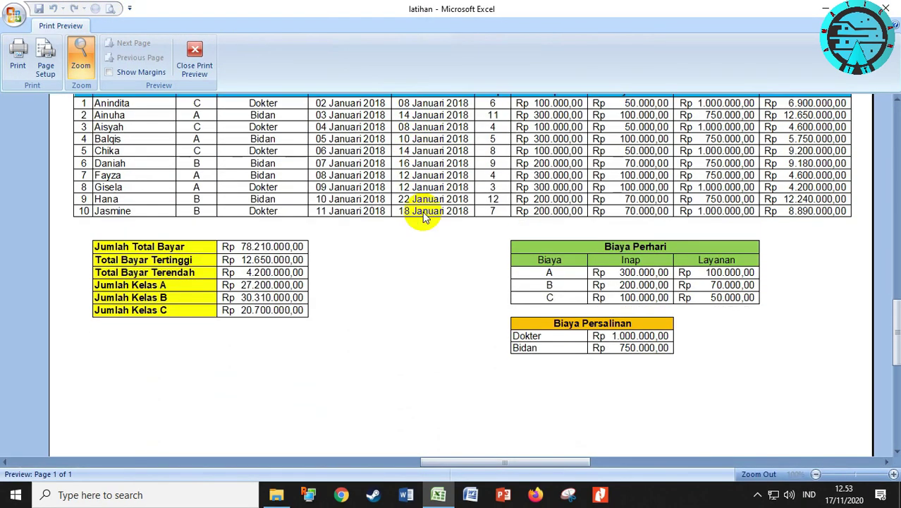
{"action": "scroll", "coordinate": [425, 218], "scroll_direction": "up", "scroll_amount": 2}
{"action": "scroll", "coordinate": [422, 214], "scroll_direction": "up", "scroll_amount": 1}
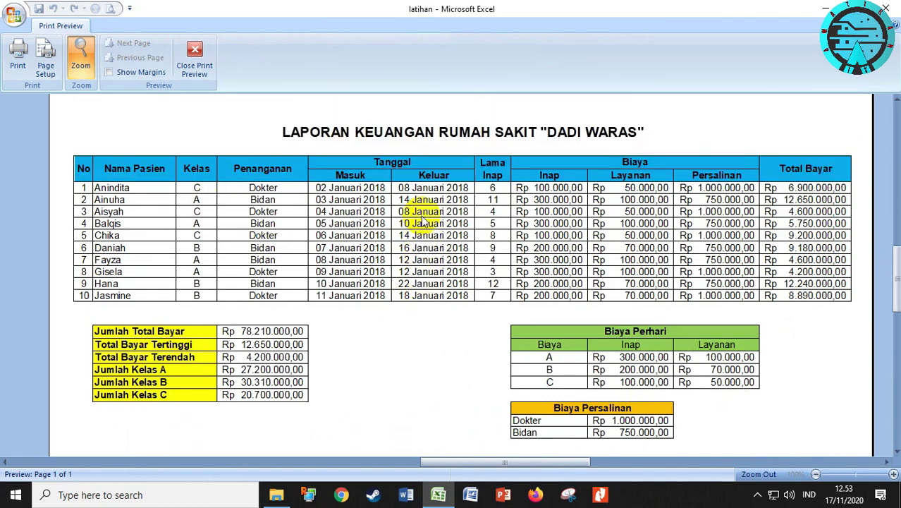
{"action": "left_click", "coordinate": [208, 71]}
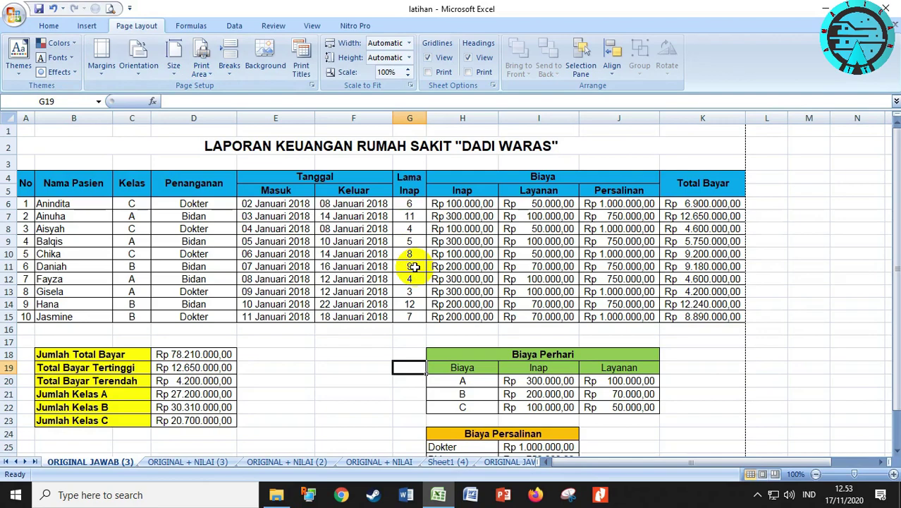
{"action": "key", "text": "ctrl+p"}
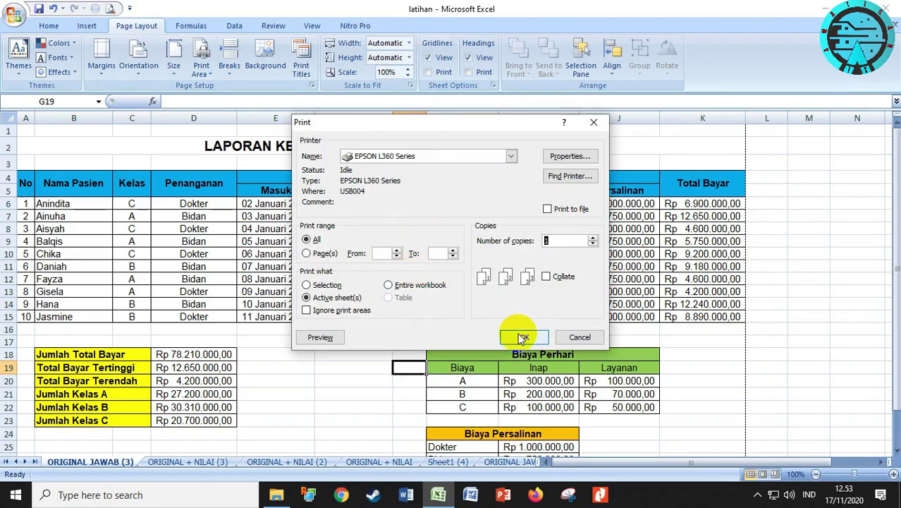
{"action": "left_click", "coordinate": [579, 337]}
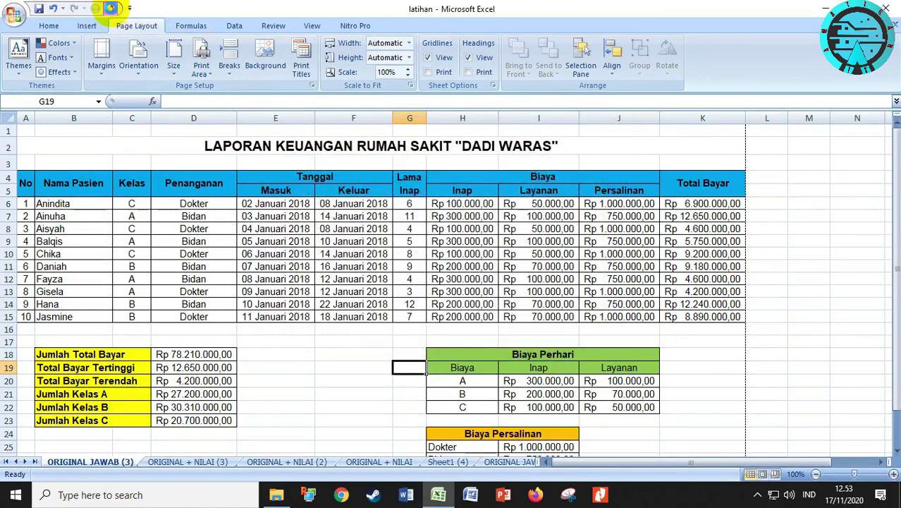
{"action": "left_click", "coordinate": [110, 9]}
{"action": "left_click", "coordinate": [509, 252]}
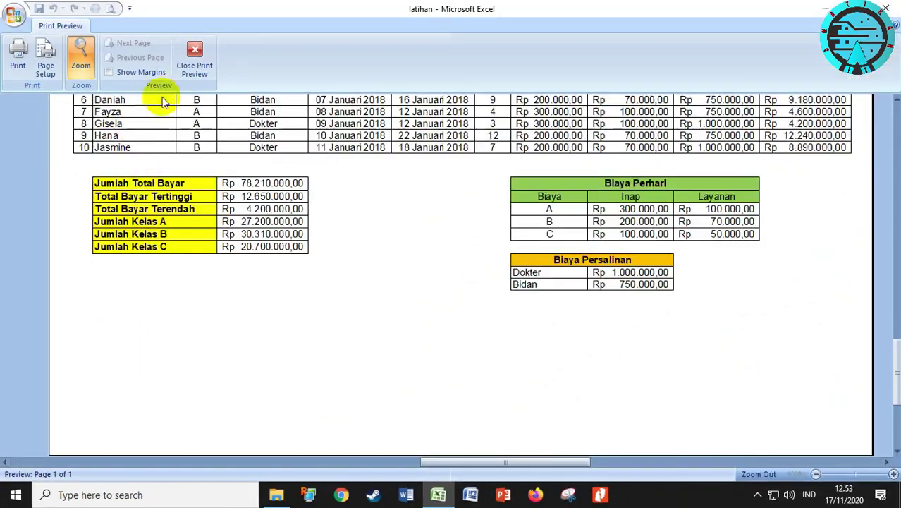
{"action": "left_click", "coordinate": [182, 73]}
Cancel the Print dialog and close the latihan workbook window.
{"action": "key", "text": "ctrl+p"}
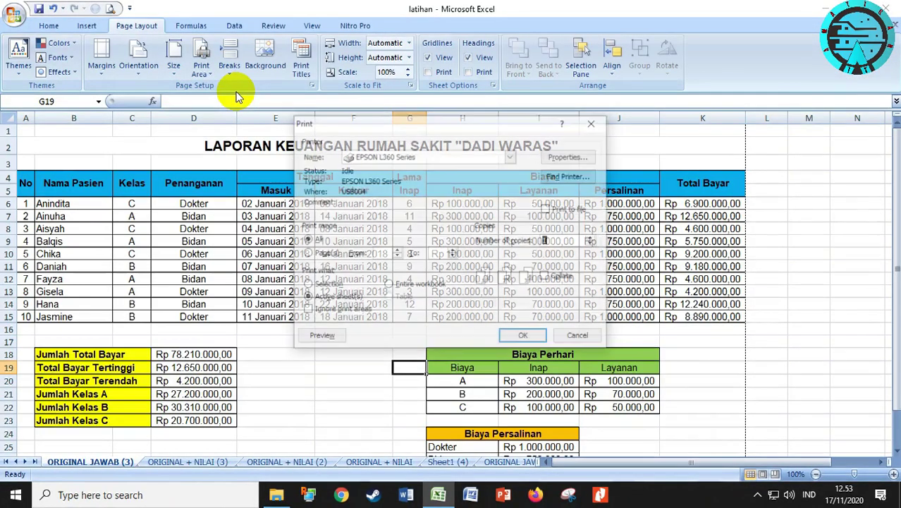
{"action": "left_click", "coordinate": [510, 337]}
{"action": "left_click", "coordinate": [886, 8]}
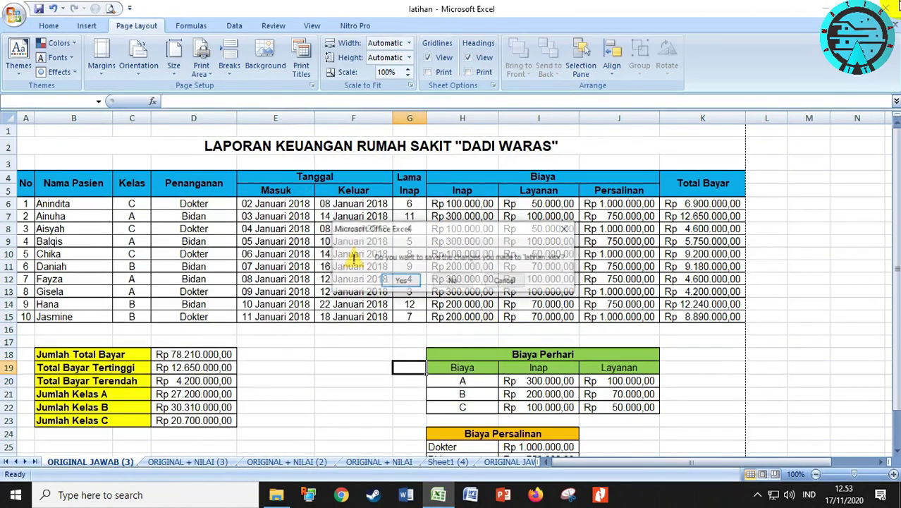
Exit Excel from the save prompt and relaunch Excel 2016 by searching EX in Start.
{"action": "left_click", "coordinate": [452, 280]}
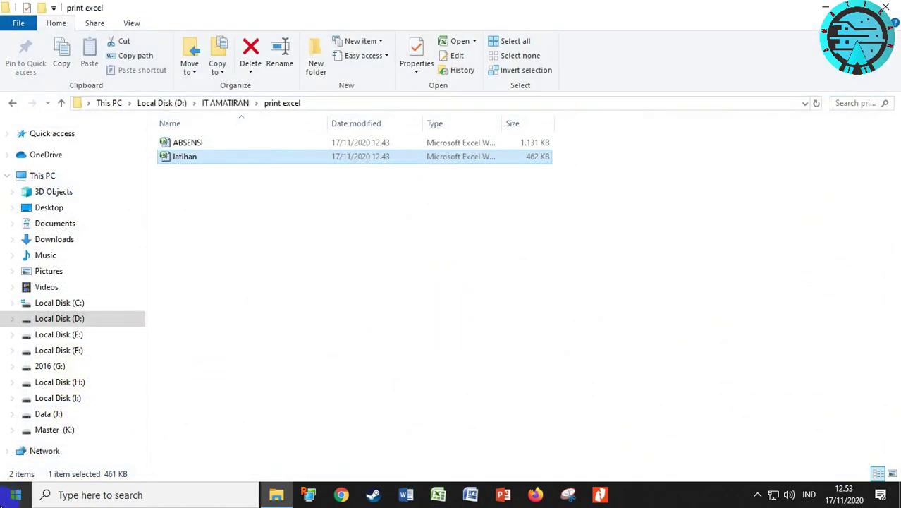
{"action": "left_click", "coordinate": [15, 494]}
{"action": "type", "text": "EX"}
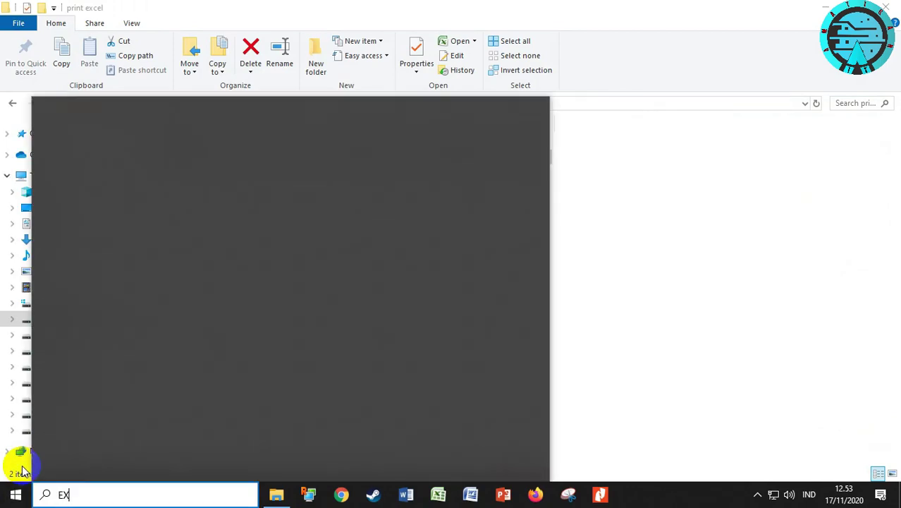
{"action": "left_click", "coordinate": [77, 235]}
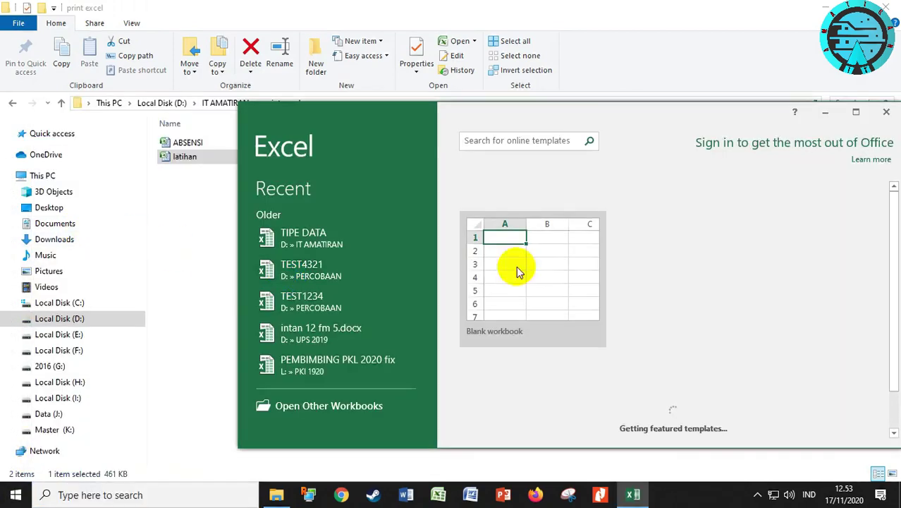
From a blank workbook, open latihan.xlsx in D:\IT AMATIRAN\print excel.
{"action": "left_click", "coordinate": [855, 112]}
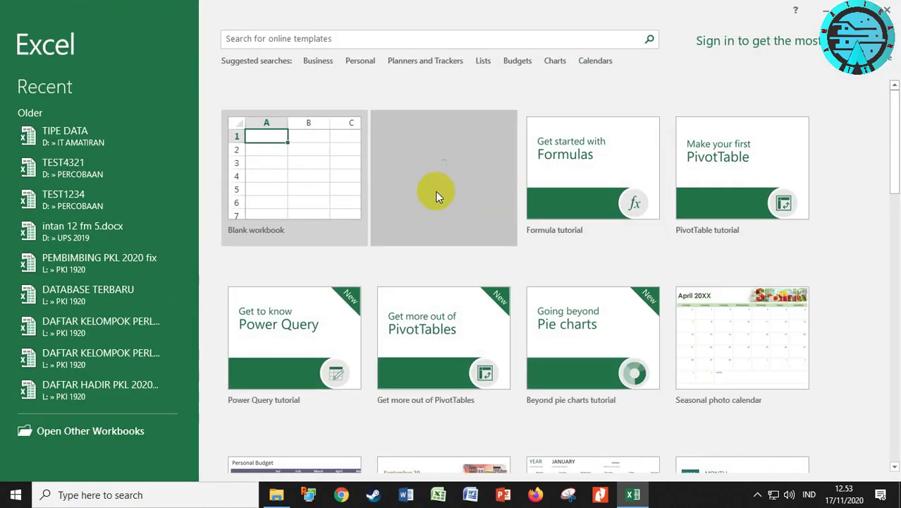
{"action": "left_click", "coordinate": [339, 188]}
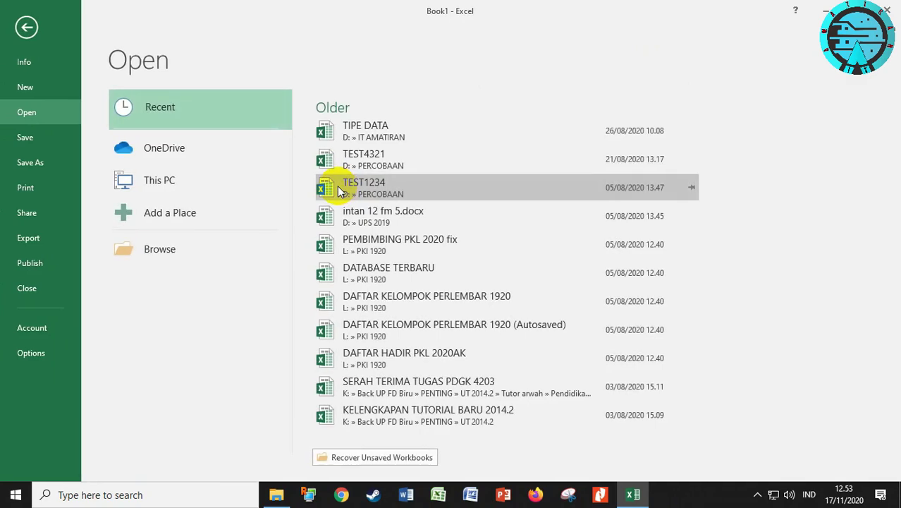
{"action": "left_click", "coordinate": [170, 184]}
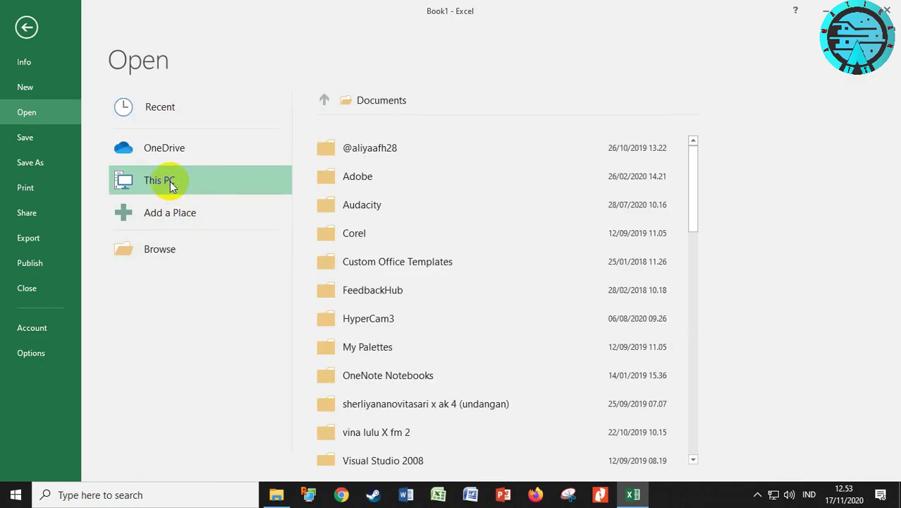
{"action": "left_click", "coordinate": [160, 248]}
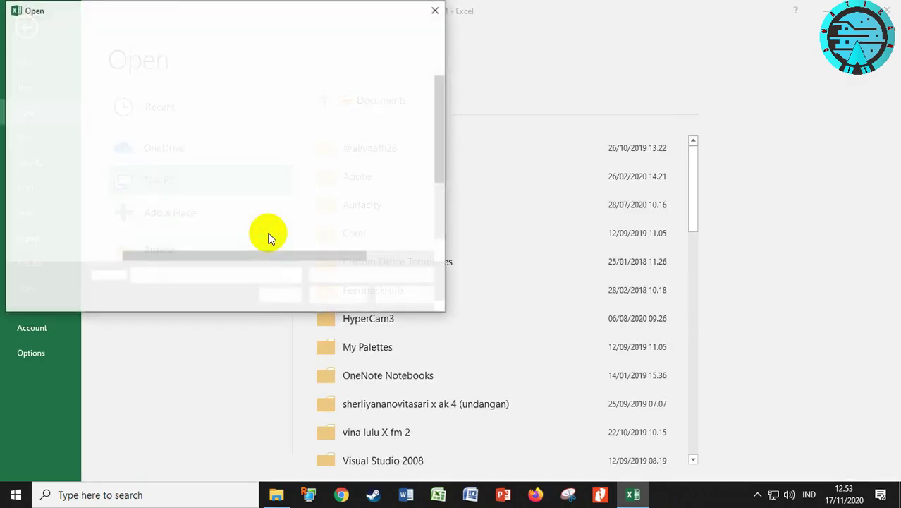
{"action": "left_click", "coordinate": [63, 220]}
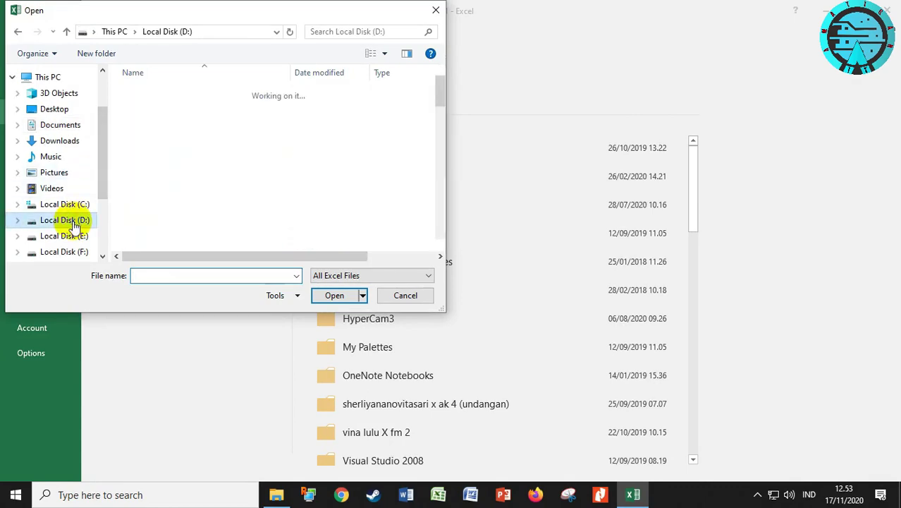
{"action": "scroll", "coordinate": [160, 200], "scroll_direction": "down", "scroll_amount": 5}
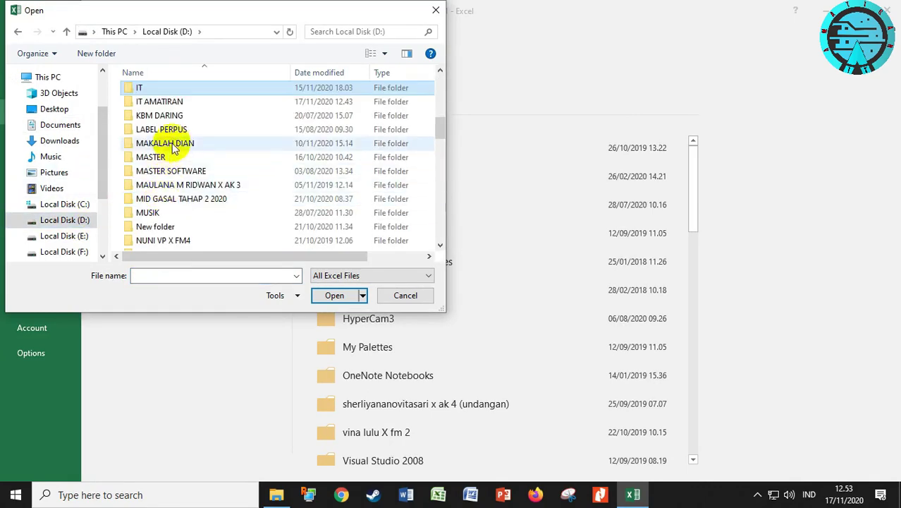
{"action": "double_click", "coordinate": [162, 101]}
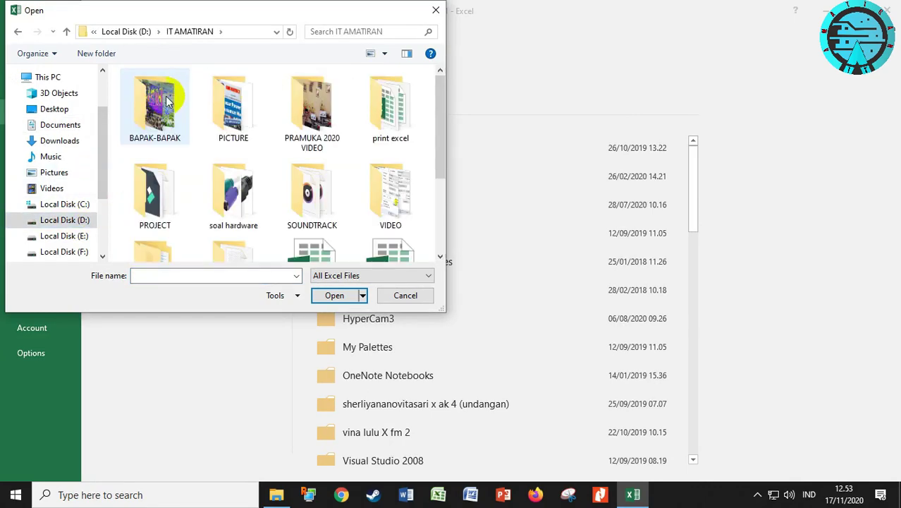
{"action": "double_click", "coordinate": [397, 123]}
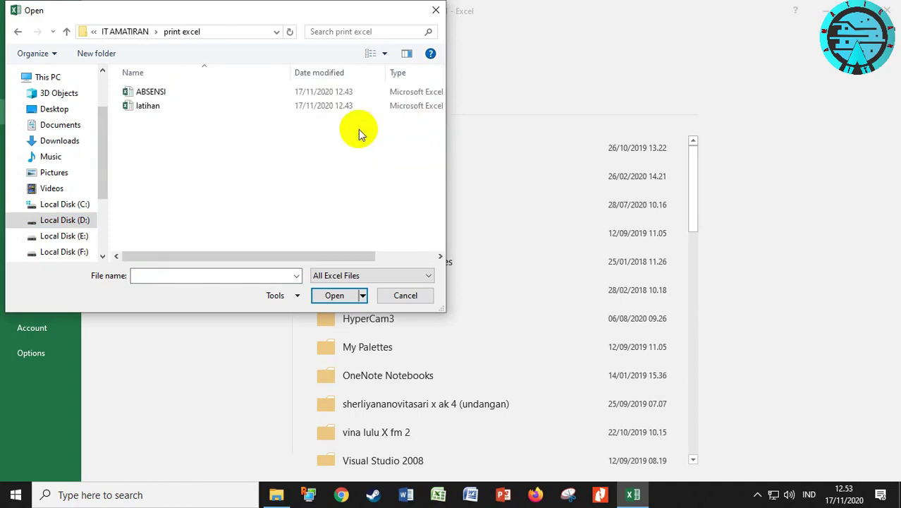
{"action": "double_click", "coordinate": [175, 108]}
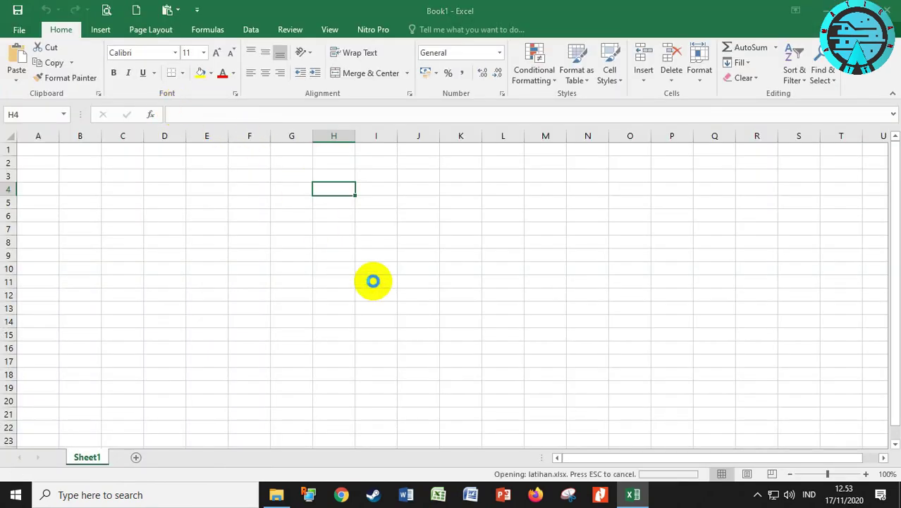
Select the DADI WARAS report from its title down and preview it: landscape, 2 pages.
{"action": "scroll", "coordinate": [441, 295], "scroll_direction": "down", "scroll_amount": 2}
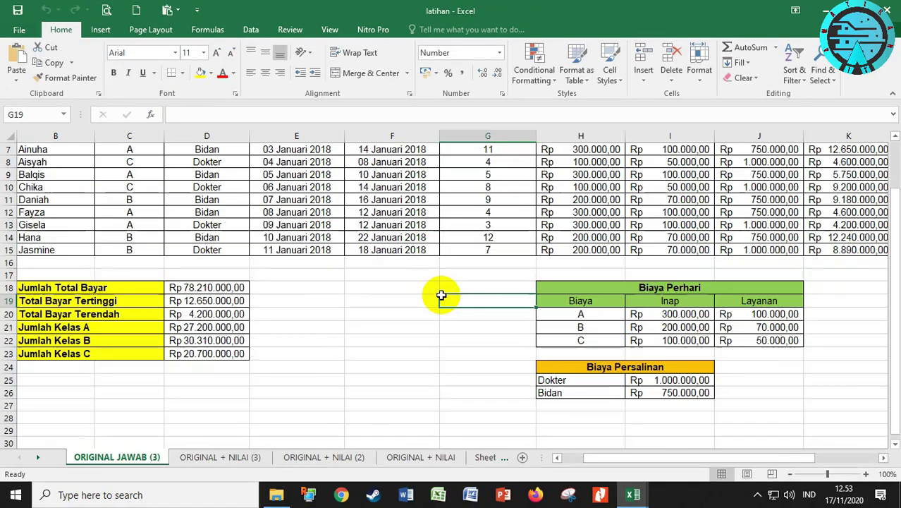
{"action": "scroll", "coordinate": [440, 296], "scroll_direction": "up", "scroll_amount": 2}
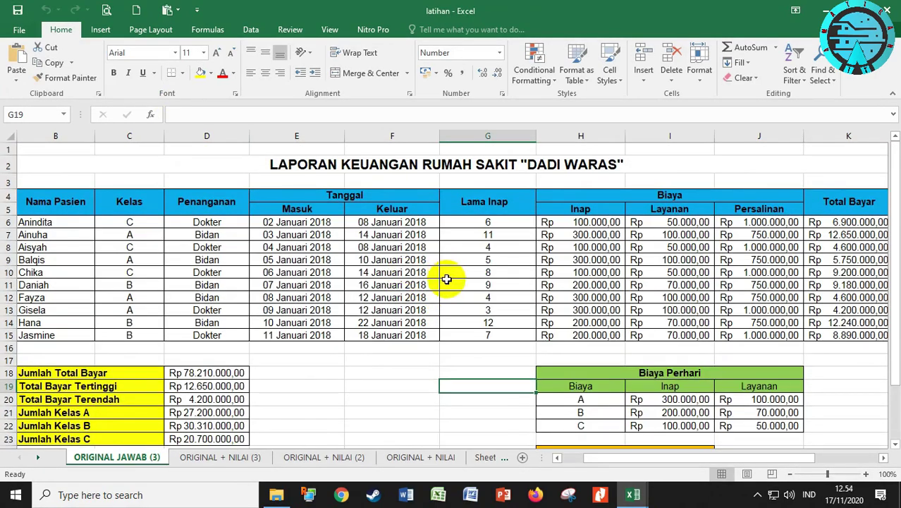
{"action": "left_click", "coordinate": [40, 150]}
{"action": "left_click", "coordinate": [296, 371]}
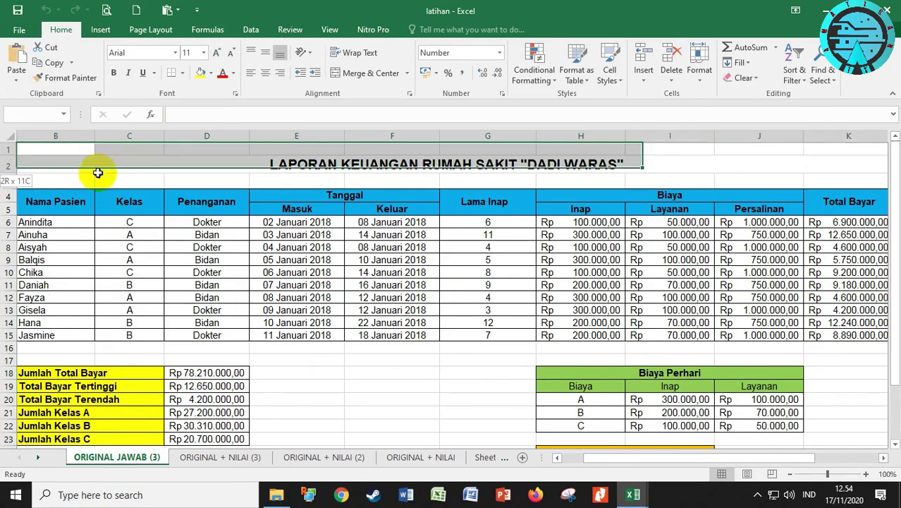
{"action": "left_click_drag", "start_coordinate": [68, 155], "coordinate": [255, 243]}
{"action": "left_click", "coordinate": [322, 396]}
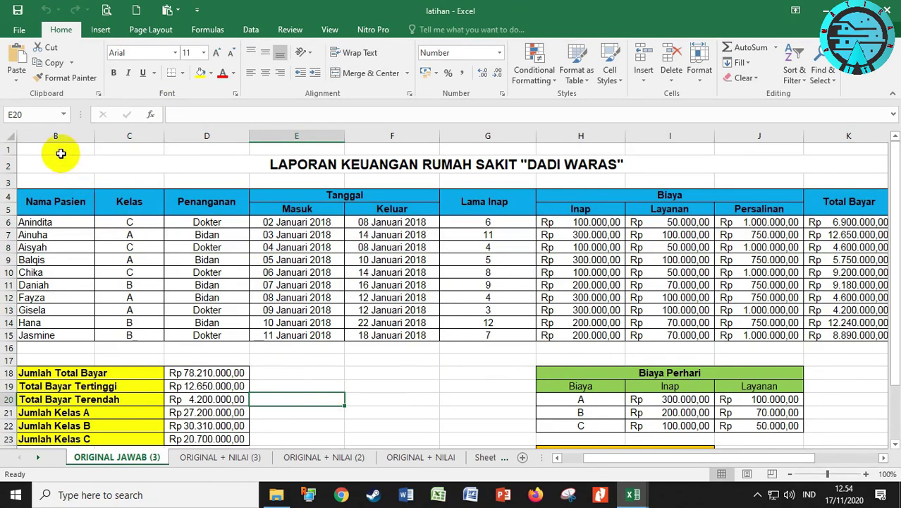
{"action": "mouse_move", "coordinate": [59, 148]}
{"action": "left_mouse_down"}
{"action": "mouse_move", "coordinate": [177, 204]}
{"action": "mouse_move", "coordinate": [200, 310]}
{"action": "left_mouse_up"}
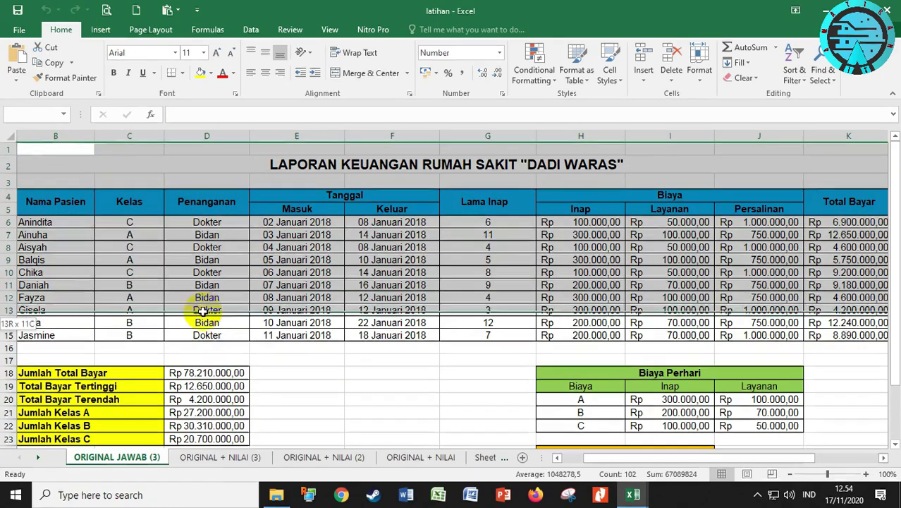
{"action": "scroll", "coordinate": [652, 395], "scroll_direction": "down", "scroll_amount": 2}
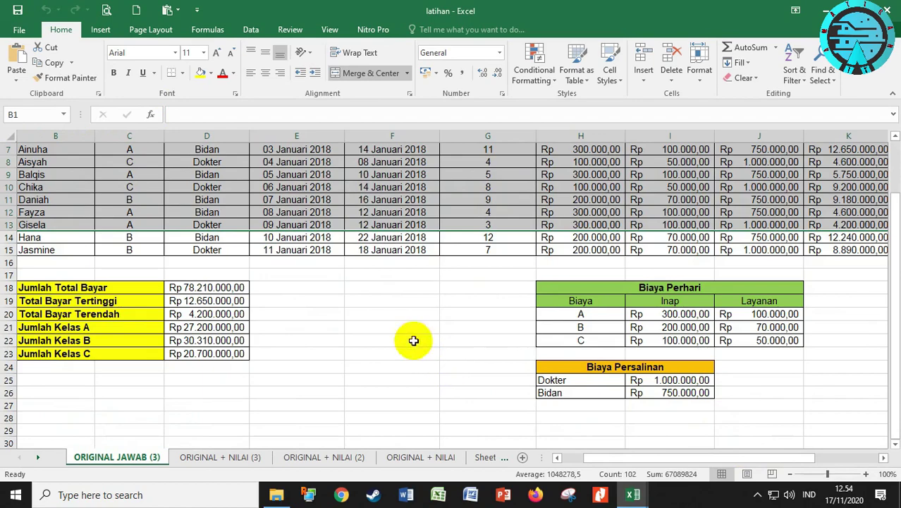
{"action": "left_click", "coordinate": [106, 10]}
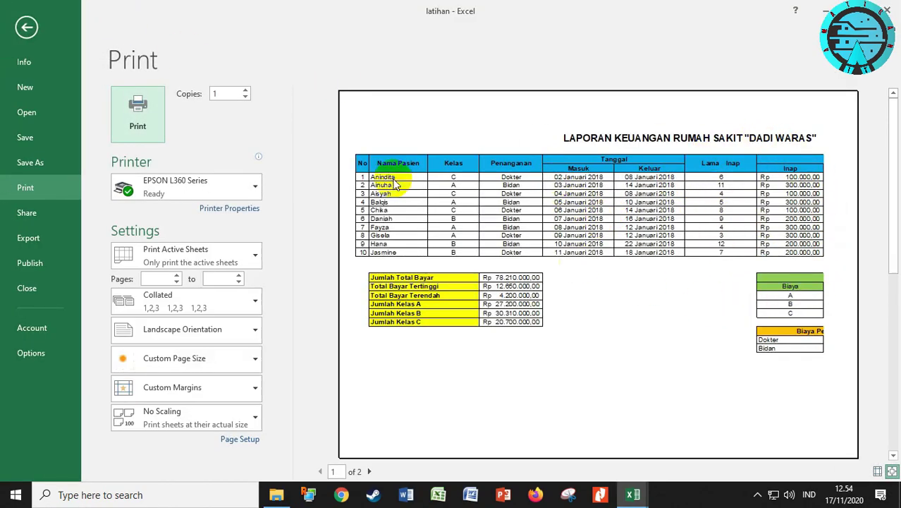
Return to the sheet and select the report range B1:L27.
{"action": "key", "text": "Escape"}
{"action": "left_click", "coordinate": [370, 311]}
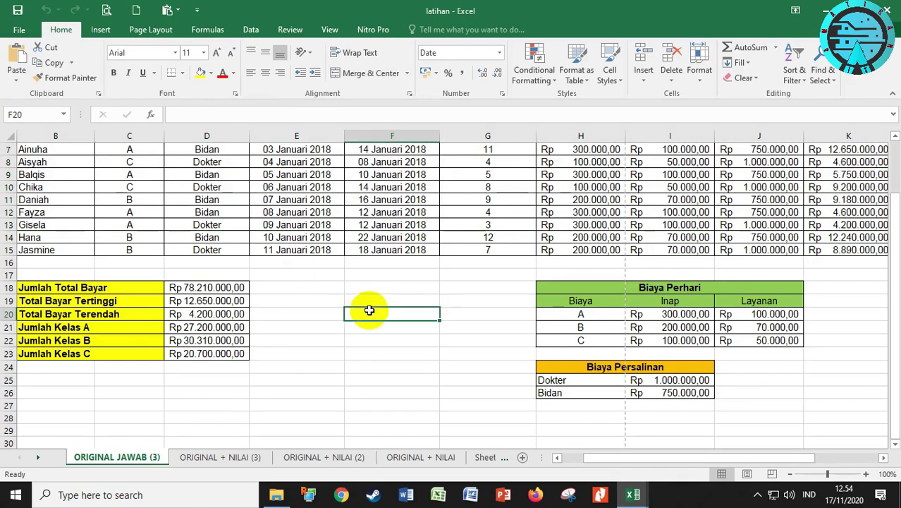
{"action": "scroll", "coordinate": [370, 311], "scroll_direction": "up", "scroll_amount": 2}
{"action": "left_click", "coordinate": [38, 148]}
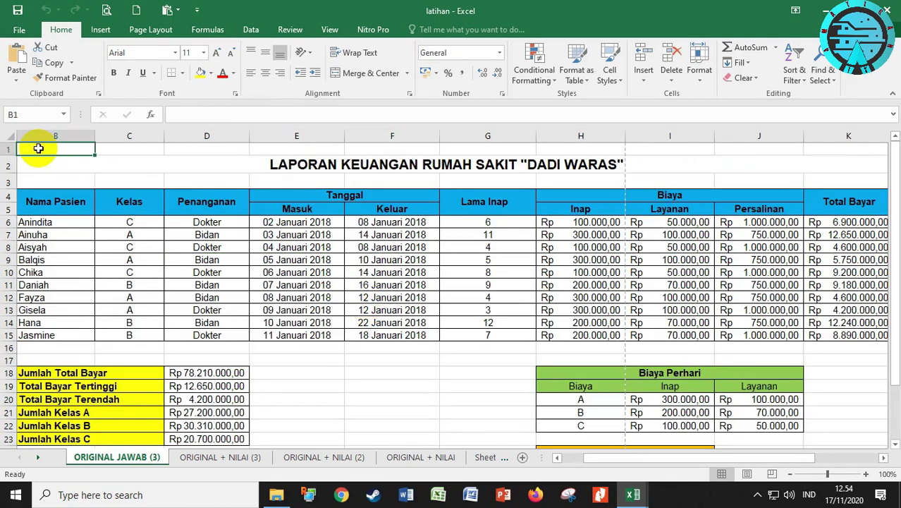
{"action": "left_click_drag", "start_coordinate": [593, 462], "coordinate": [645, 368]}
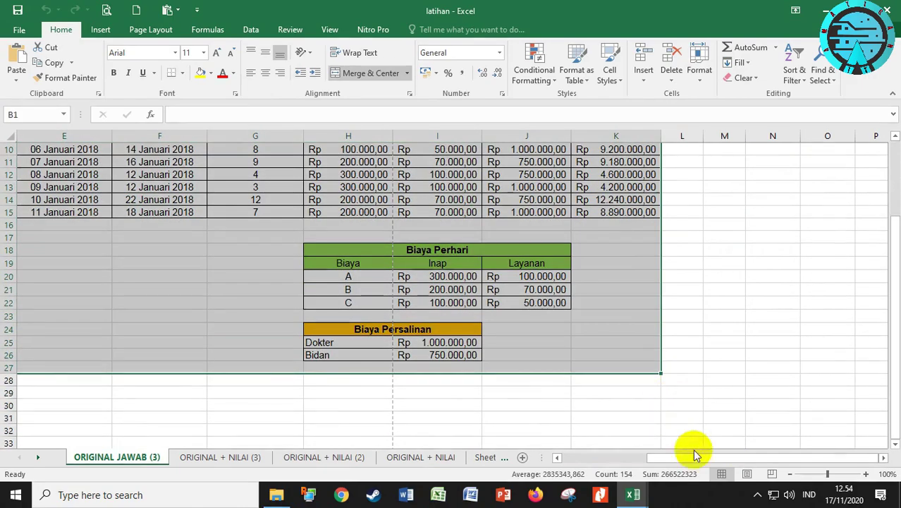
{"action": "left_click_drag", "start_coordinate": [694, 455], "coordinate": [638, 462]}
{"action": "scroll", "coordinate": [599, 395], "scroll_direction": "up", "scroll_amount": 3}
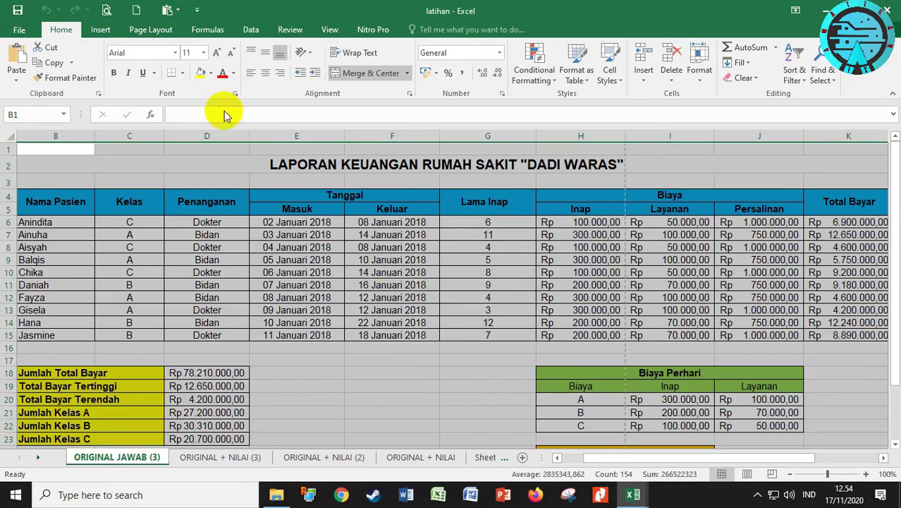
Set B1:L27 as the print area and preview the result again.
{"action": "left_click", "coordinate": [146, 31]}
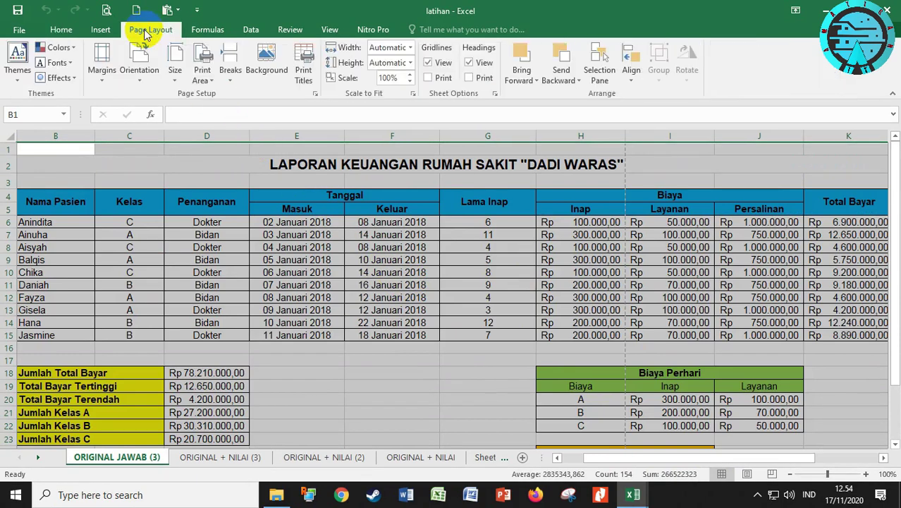
{"action": "left_click", "coordinate": [204, 78]}
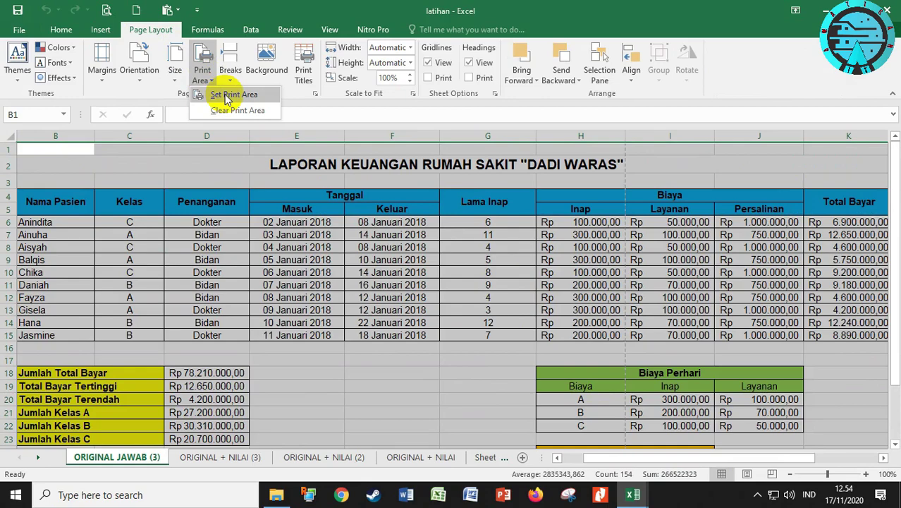
{"action": "left_click", "coordinate": [227, 99]}
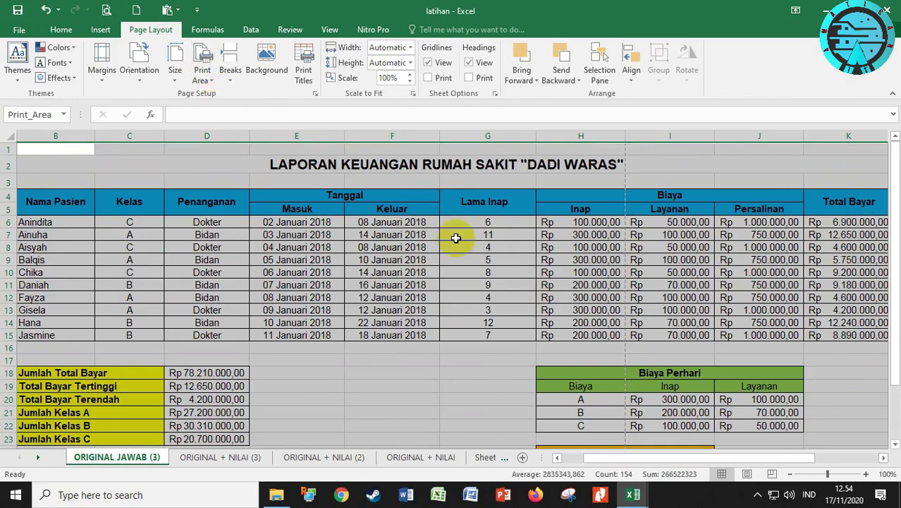
{"action": "left_click", "coordinate": [388, 361]}
{"action": "scroll", "coordinate": [447, 332], "scroll_direction": "down", "scroll_amount": 7}
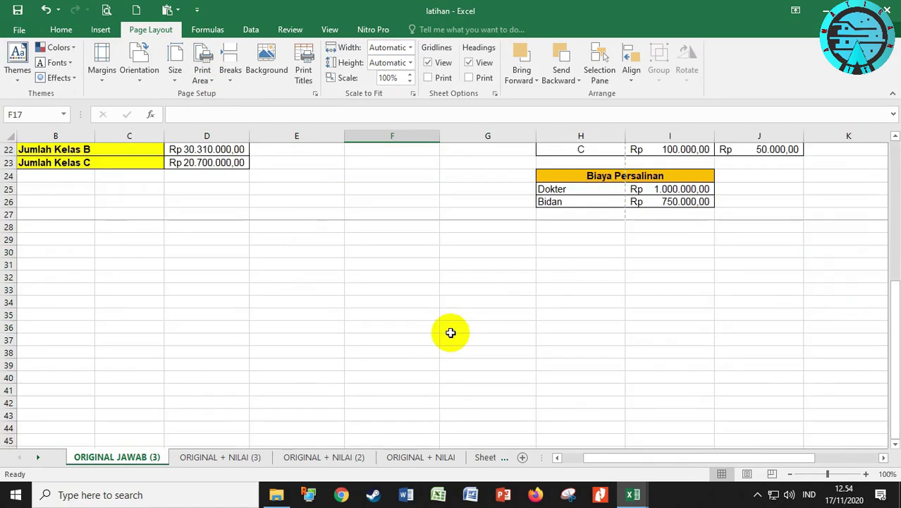
{"action": "scroll", "coordinate": [438, 317], "scroll_direction": "up", "scroll_amount": 4}
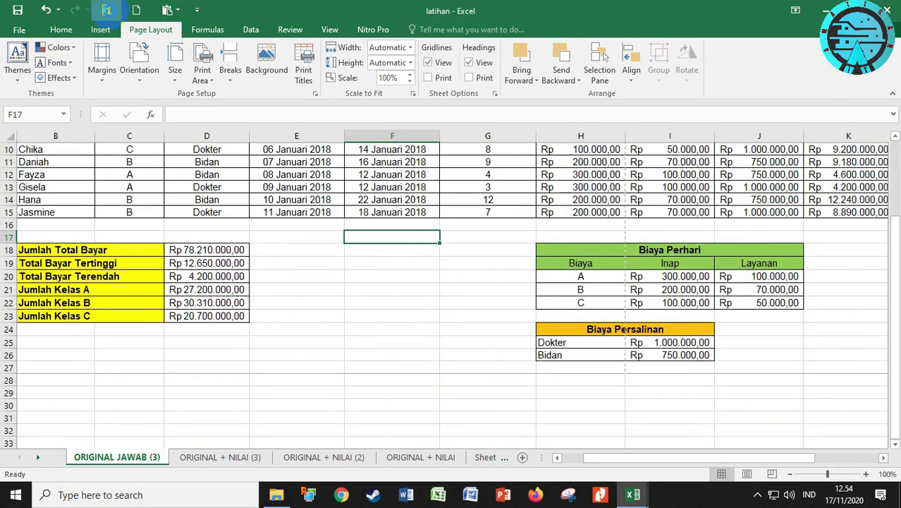
{"action": "left_click", "coordinate": [107, 10]}
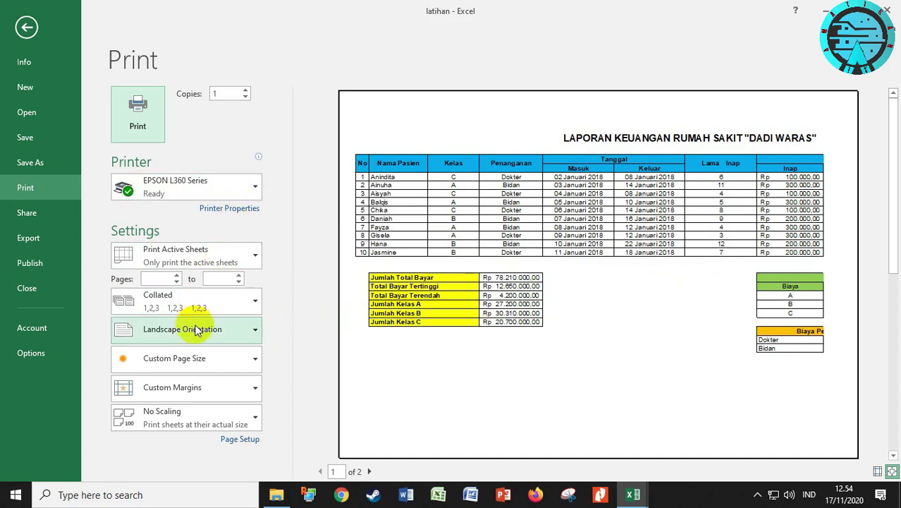
Try portrait orientation, then set the page back to landscape.
{"action": "left_click", "coordinate": [240, 335]}
{"action": "left_click", "coordinate": [216, 362]}
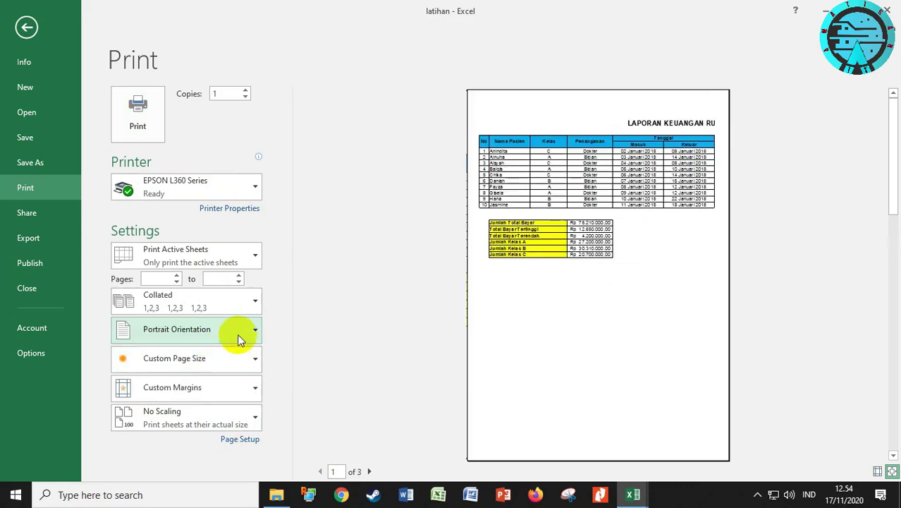
{"action": "left_click", "coordinate": [238, 332]}
{"action": "left_click", "coordinate": [220, 366]}
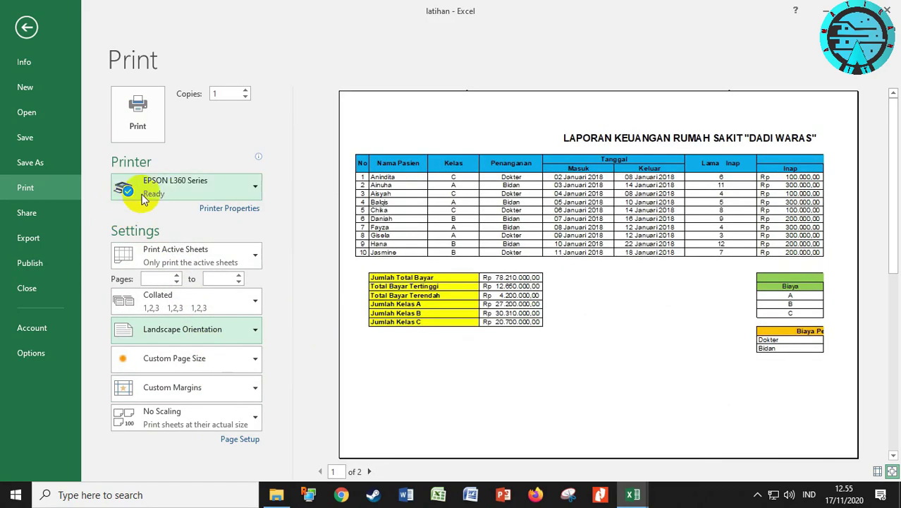
Set the printer paper size to F4, then return to the worksheet.
{"action": "left_click", "coordinate": [229, 209]}
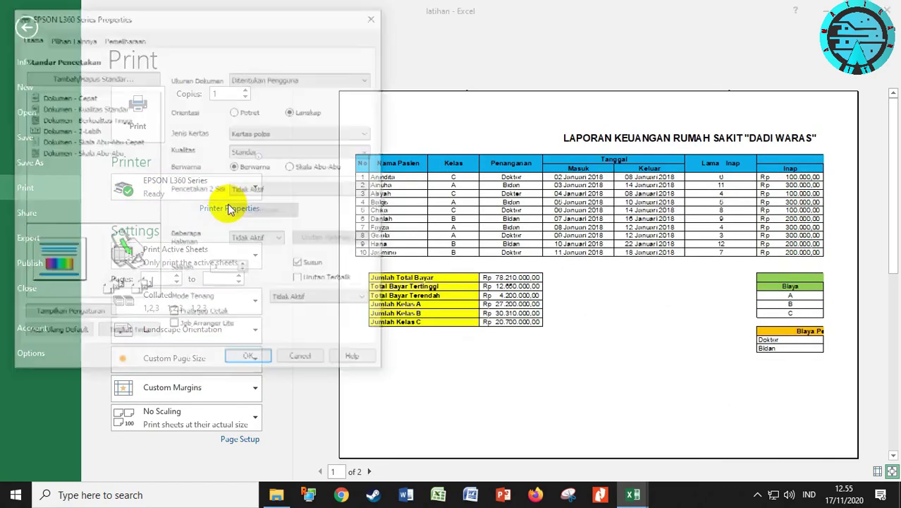
{"action": "left_click", "coordinate": [305, 79]}
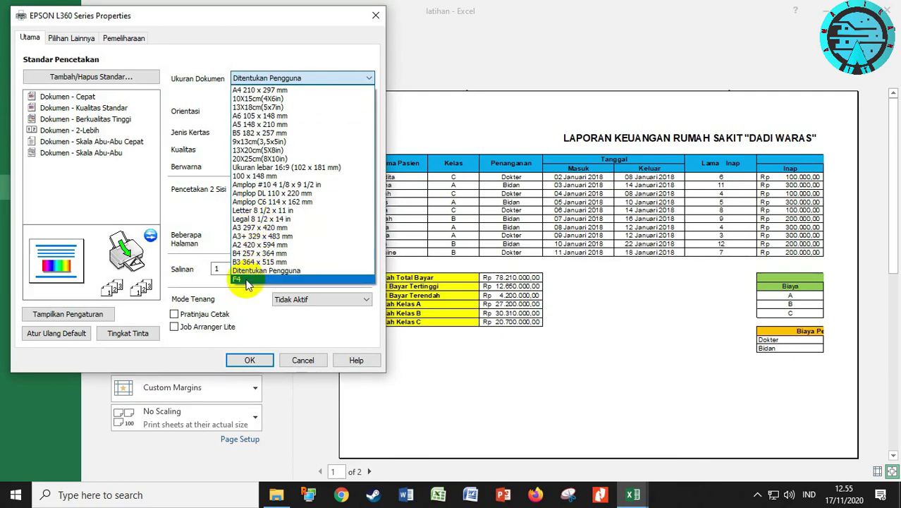
{"action": "left_click", "coordinate": [244, 280]}
{"action": "left_click", "coordinate": [247, 359]}
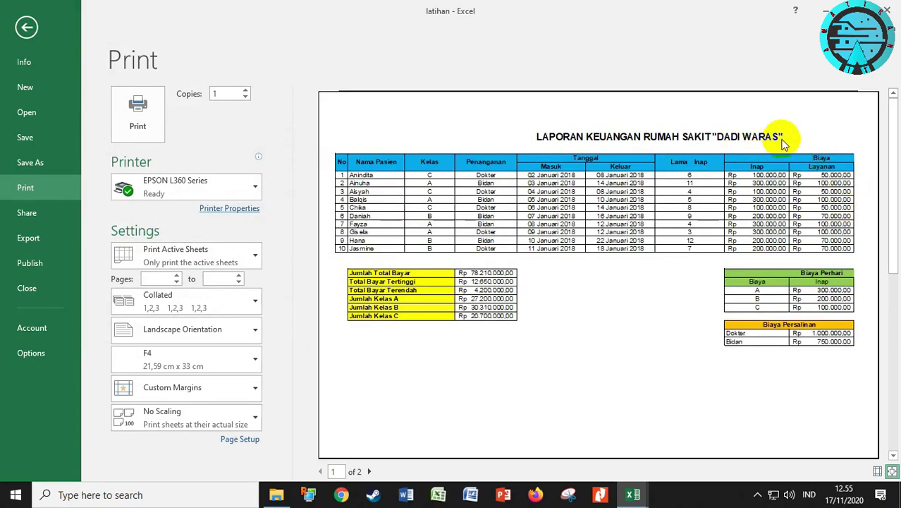
{"action": "left_click", "coordinate": [39, 42]}
Narrow the Kelas column C and auto-fit columns D, E and F.
{"action": "scroll", "coordinate": [262, 282], "scroll_direction": "up", "scroll_amount": 3}
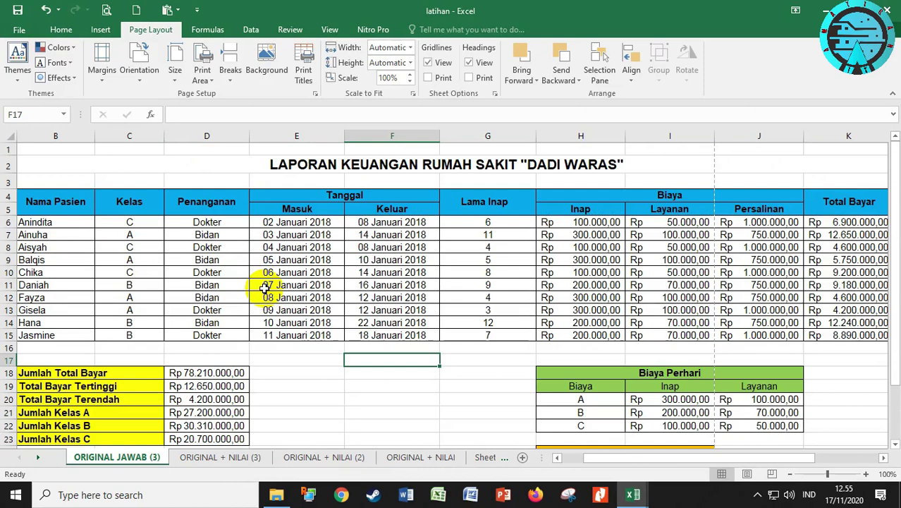
{"action": "left_click", "coordinate": [155, 148]}
{"action": "left_click_drag", "start_coordinate": [162, 136], "coordinate": [145, 136]}
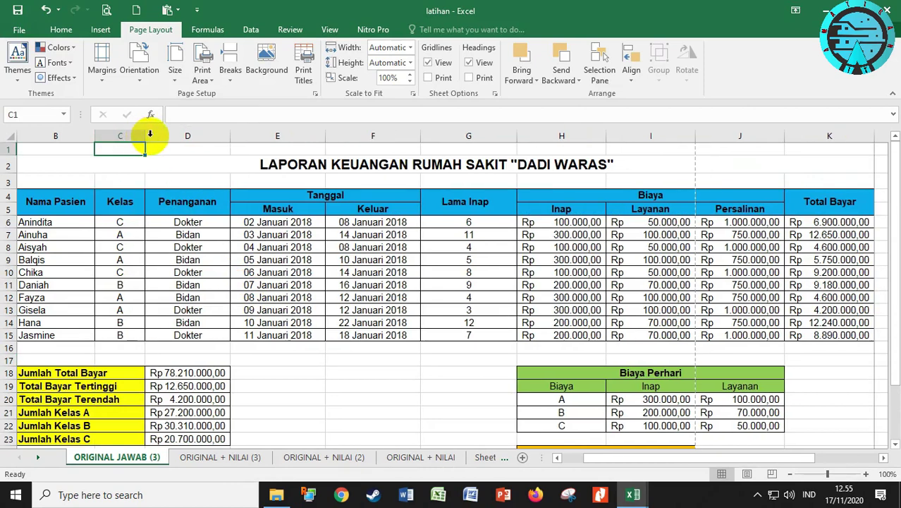
{"action": "mouse_move", "coordinate": [230, 134]}
{"action": "left_mouse_down"}
{"action": "mouse_move", "coordinate": [215, 133]}
{"action": "mouse_move", "coordinate": [226, 135]}
{"action": "left_mouse_up"}
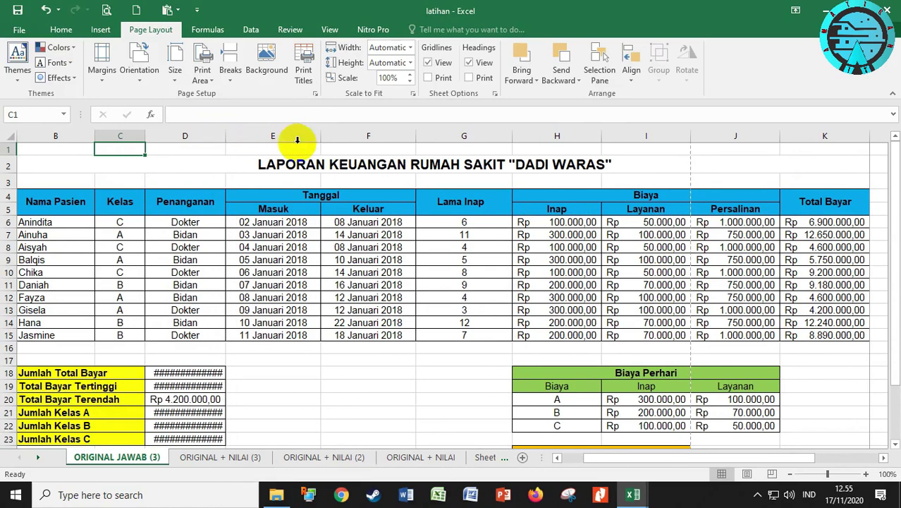
{"action": "double_click", "coordinate": [225, 141]}
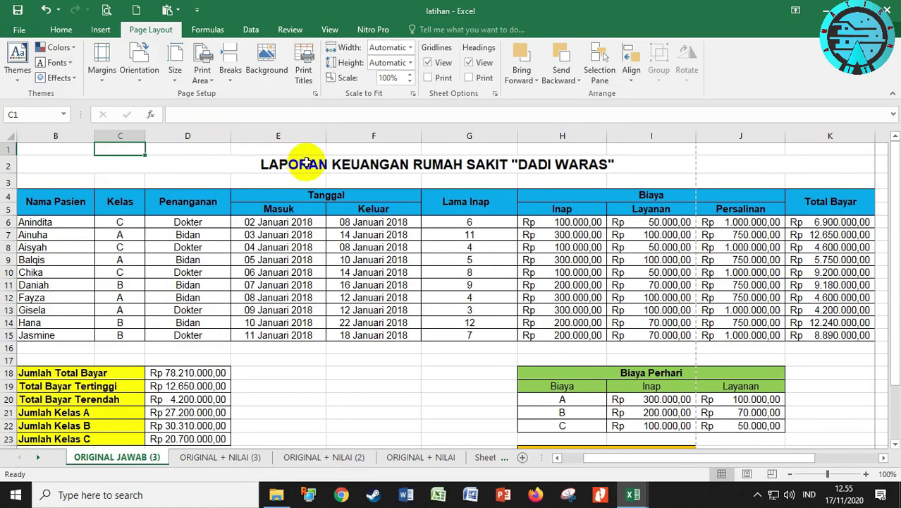
{"action": "double_click", "coordinate": [326, 140]}
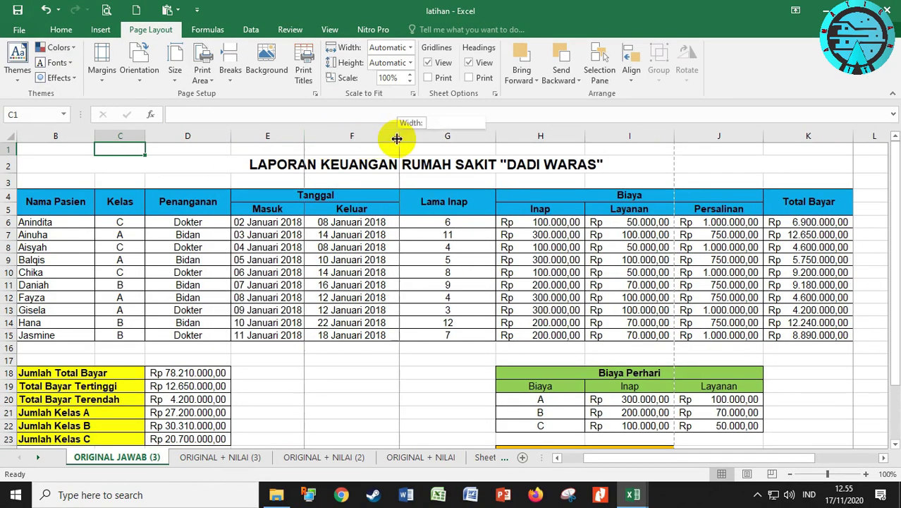
{"action": "double_click", "coordinate": [399, 138]}
Wrap the Lama Inap header onto two lines and shrink column G to fit it.
{"action": "double_click", "coordinate": [474, 138]}
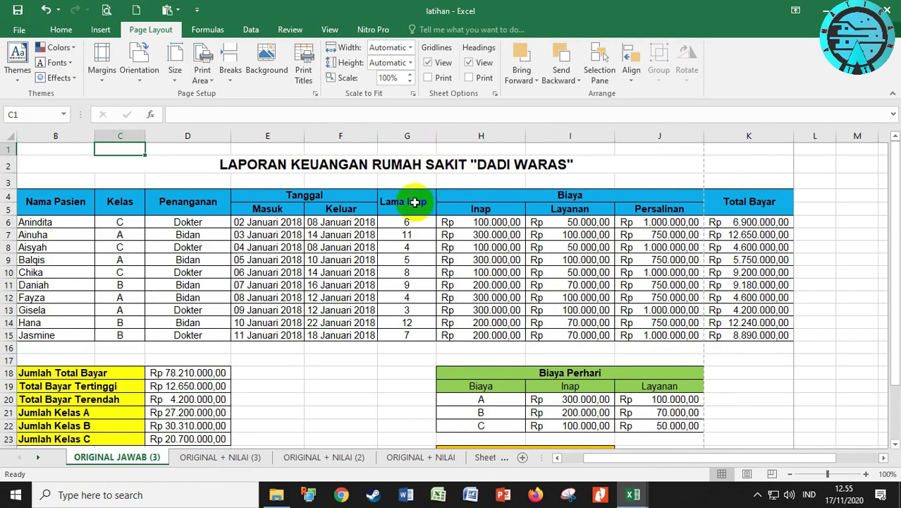
{"action": "left_click", "coordinate": [412, 199]}
{"action": "left_click", "coordinate": [61, 31]}
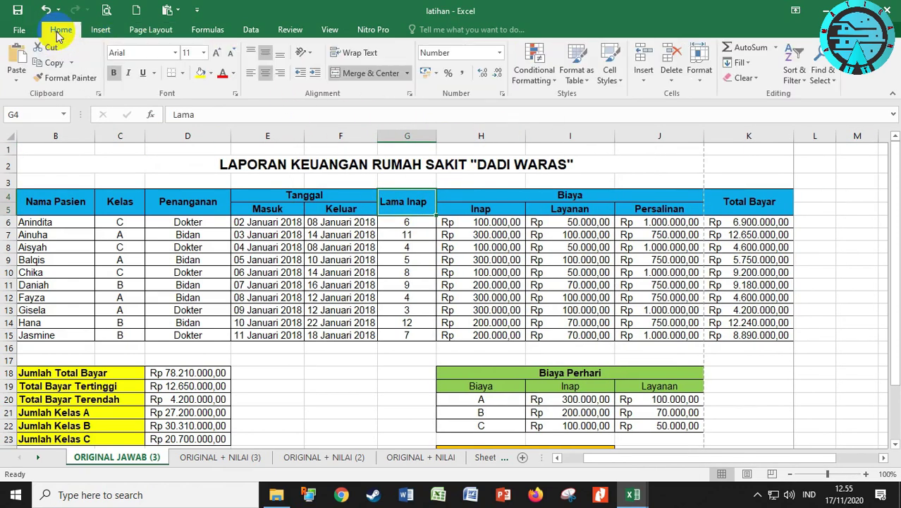
{"action": "double_click", "coordinate": [436, 135]}
Narrow the Biaya columns H–J together, then open the print preview.
{"action": "left_click_drag", "start_coordinate": [458, 135], "coordinate": [643, 135]}
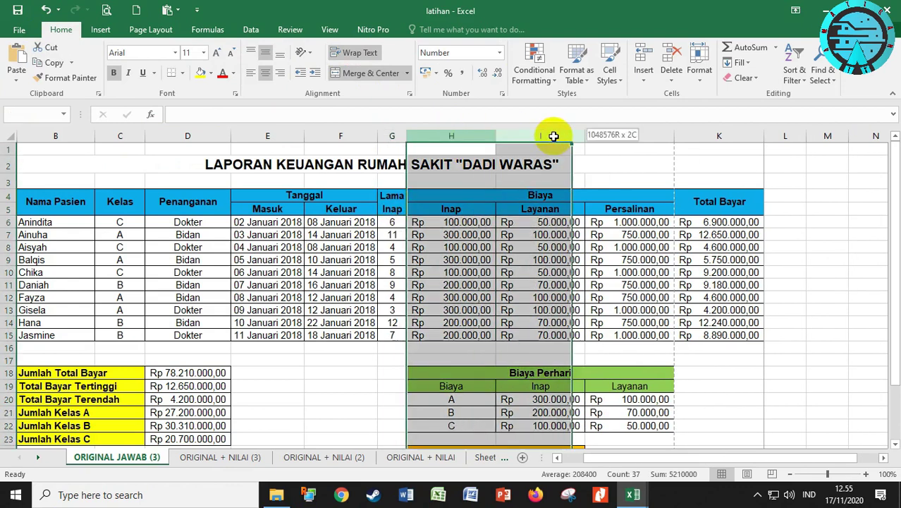
{"action": "double_click", "coordinate": [677, 136]}
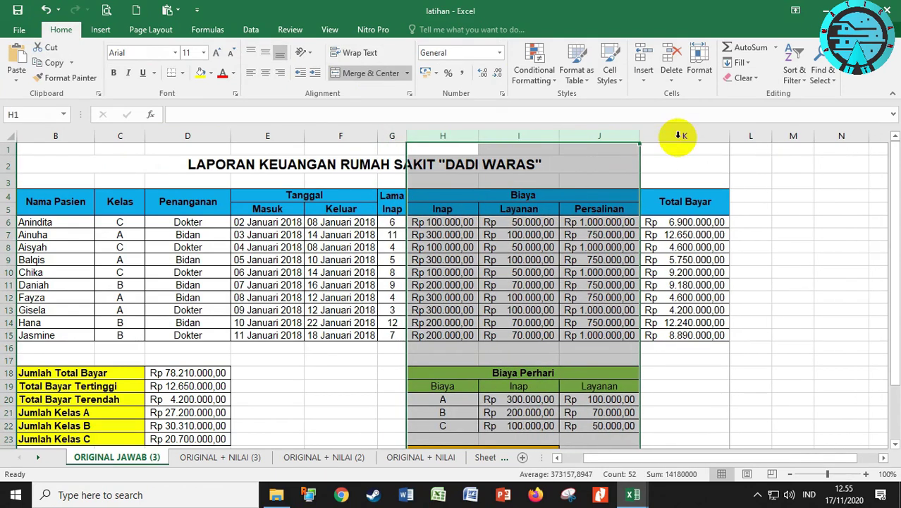
{"action": "key", "text": "ctrl+z"}
{"action": "left_click", "coordinate": [565, 272]}
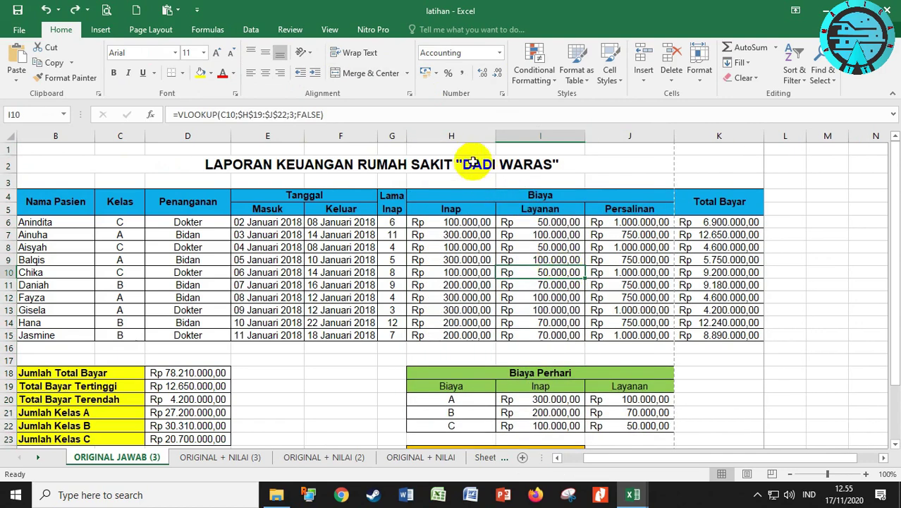
{"action": "left_click_drag", "start_coordinate": [461, 137], "coordinate": [610, 135]}
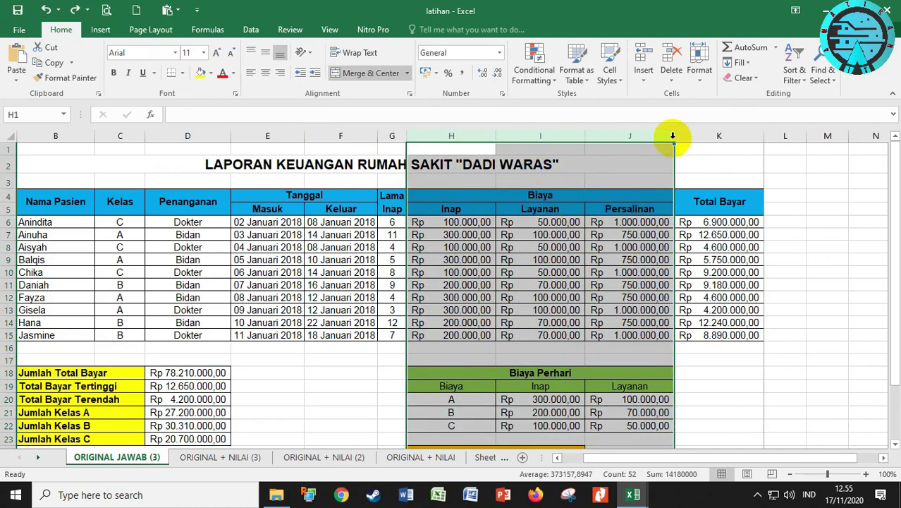
{"action": "left_click_drag", "start_coordinate": [672, 136], "coordinate": [642, 190]}
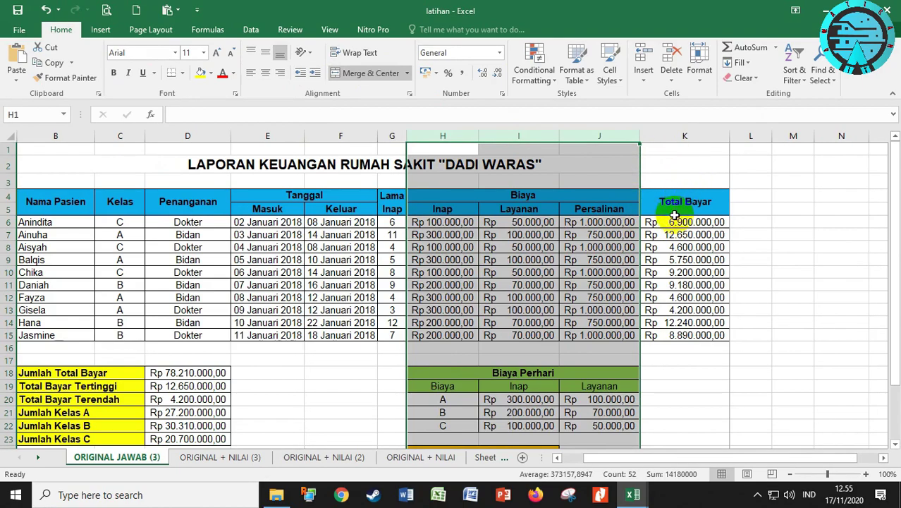
{"action": "scroll", "coordinate": [675, 216], "scroll_direction": "down", "scroll_amount": 2}
{"action": "scroll", "coordinate": [670, 239], "scroll_direction": "down", "scroll_amount": 1}
{"action": "scroll", "coordinate": [674, 261], "scroll_direction": "up", "scroll_amount": 3}
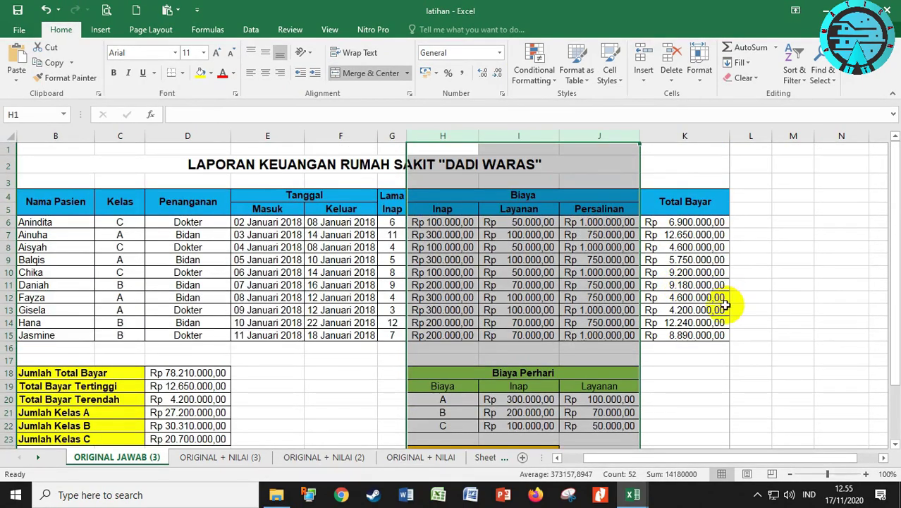
{"action": "left_click", "coordinate": [106, 10]}
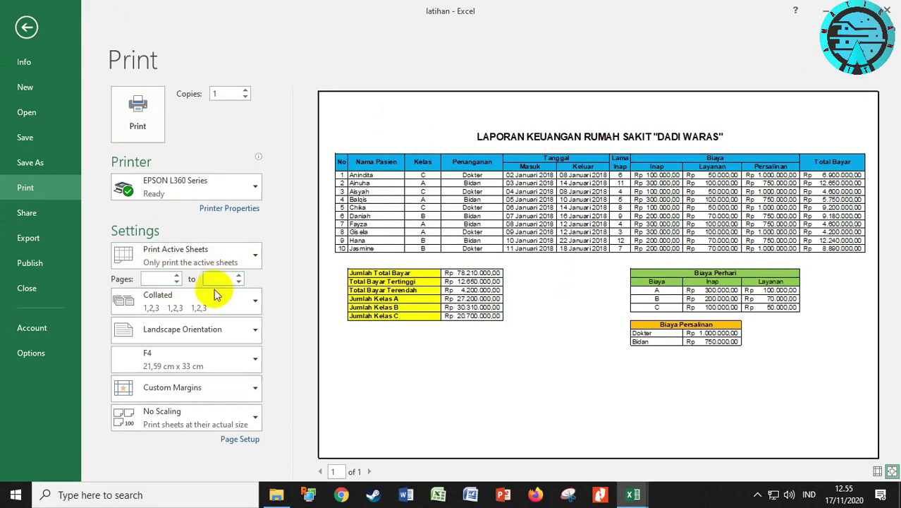
Leave the 1-of-1 preview and click an empty cell to clear the column selection.
{"action": "left_click", "coordinate": [136, 116]}
{"action": "left_click", "coordinate": [311, 390]}
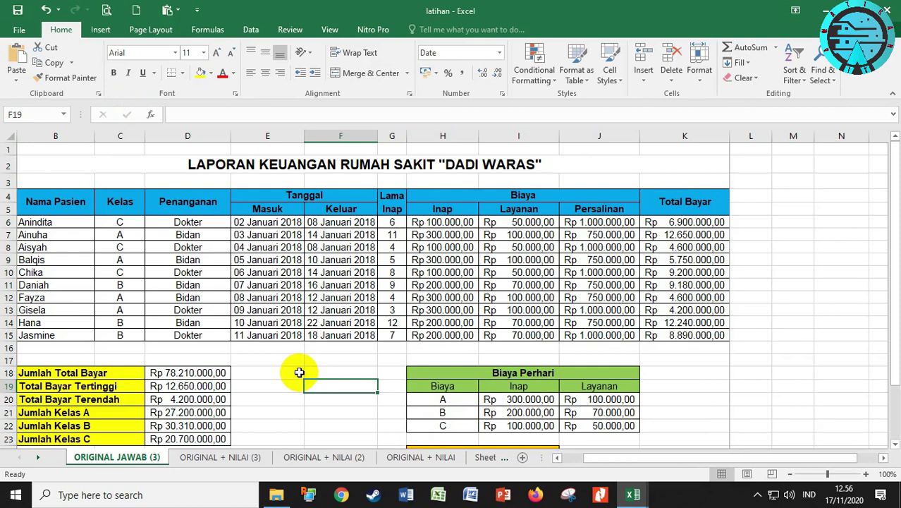
Open the ABSENSI workbook from the print excel folder and scroll through the student list.
{"action": "left_click", "coordinate": [277, 495]}
{"action": "double_click", "coordinate": [207, 143]}
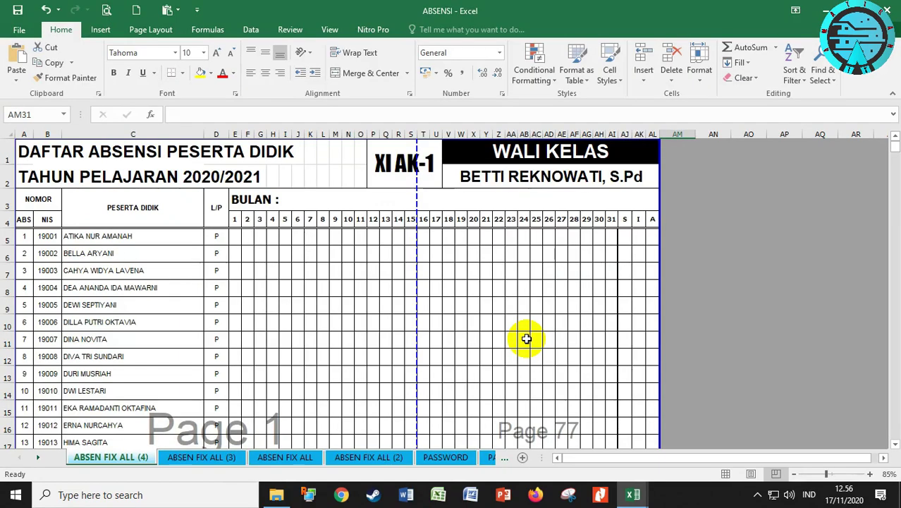
{"action": "scroll", "coordinate": [392, 306], "scroll_direction": "down", "scroll_amount": 2}
{"action": "scroll", "coordinate": [392, 306], "scroll_direction": "down", "scroll_amount": 1}
{"action": "scroll", "coordinate": [392, 306], "scroll_direction": "down", "scroll_amount": 1}
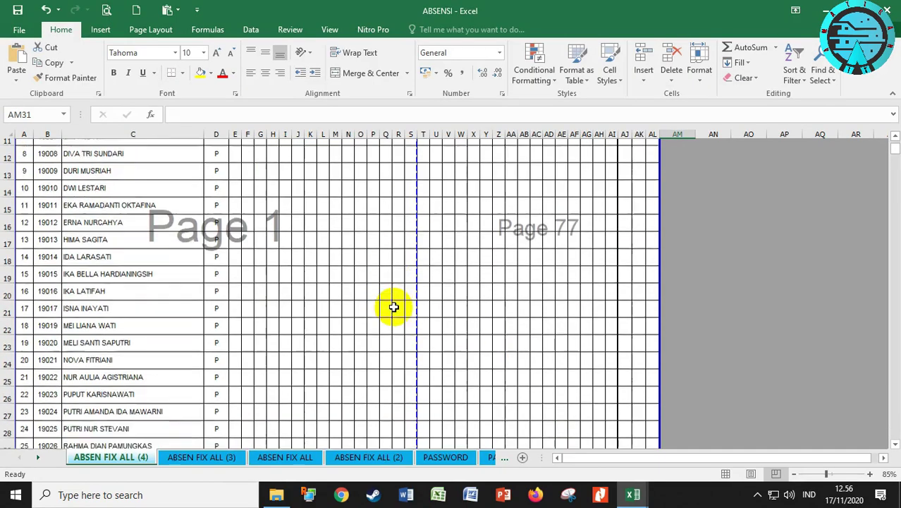
{"action": "scroll", "coordinate": [392, 306], "scroll_direction": "down", "scroll_amount": 1}
Page through the 152-page portrait print preview, then return to the sheet.
{"action": "left_click", "coordinate": [107, 10]}
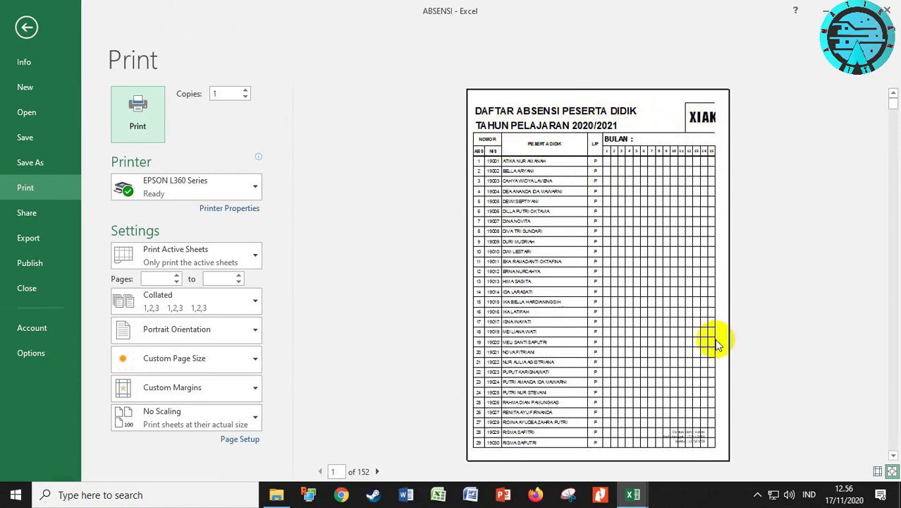
{"action": "scroll", "coordinate": [677, 317], "scroll_direction": "down", "scroll_amount": 1}
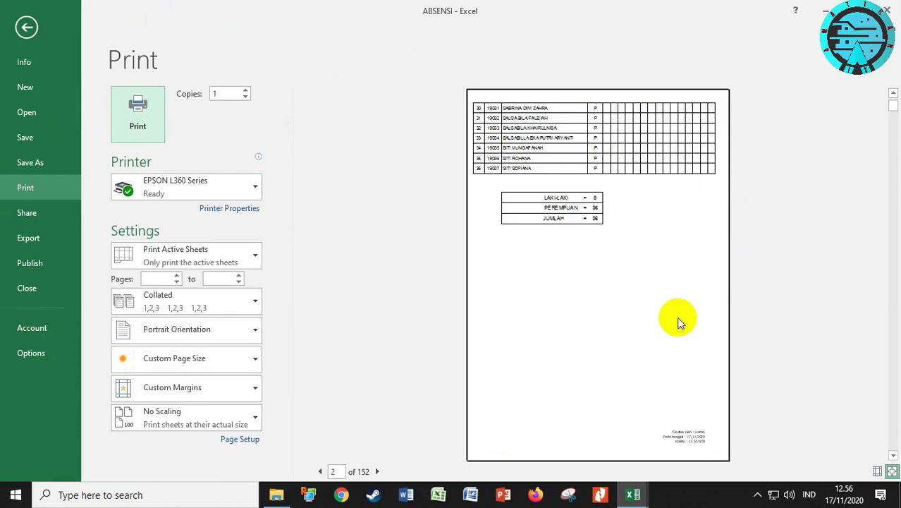
{"action": "scroll", "coordinate": [677, 318], "scroll_direction": "up", "scroll_amount": 1}
{"action": "scroll", "coordinate": [678, 319], "scroll_direction": "down", "scroll_amount": 1}
{"action": "scroll", "coordinate": [679, 319], "scroll_direction": "up", "scroll_amount": 1}
{"action": "scroll", "coordinate": [599, 229], "scroll_direction": "down", "scroll_amount": 1}
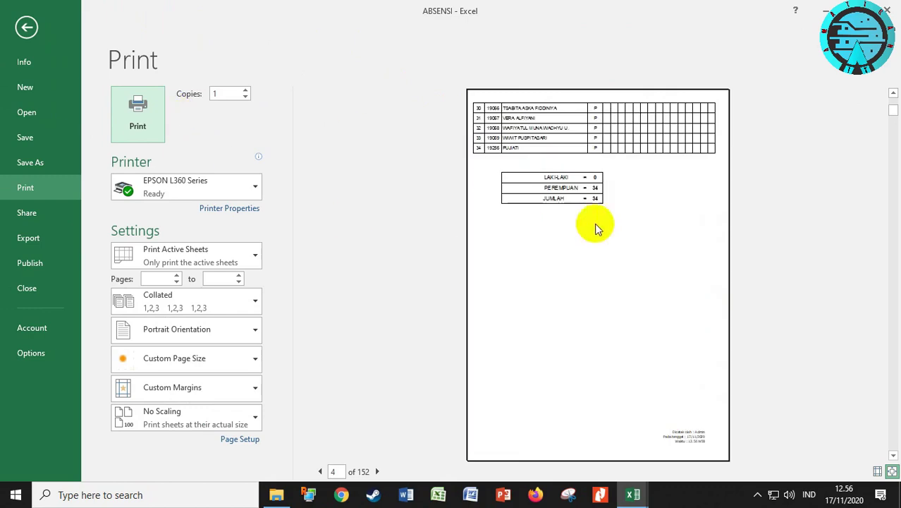
{"action": "scroll", "coordinate": [650, 268], "scroll_direction": "up", "scroll_amount": 1}
{"action": "scroll", "coordinate": [650, 268], "scroll_direction": "down", "scroll_amount": 1}
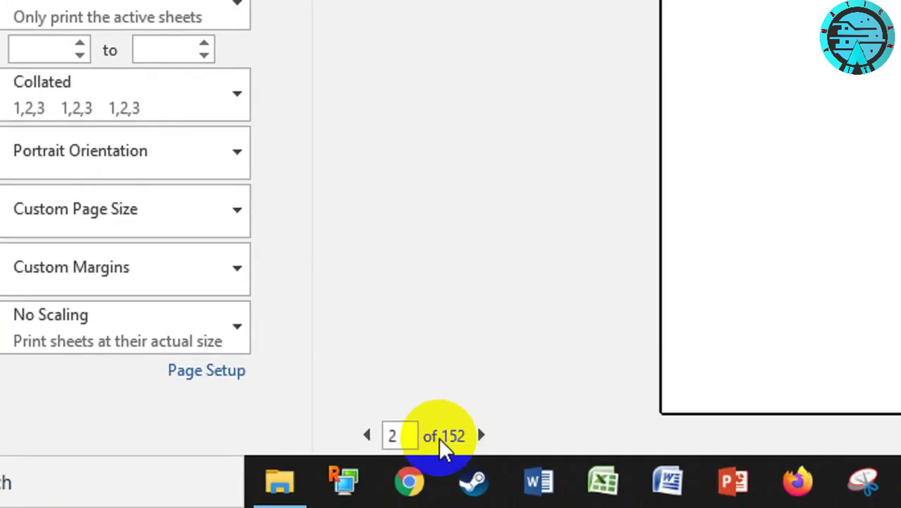
{"action": "key", "text": "Escape"}
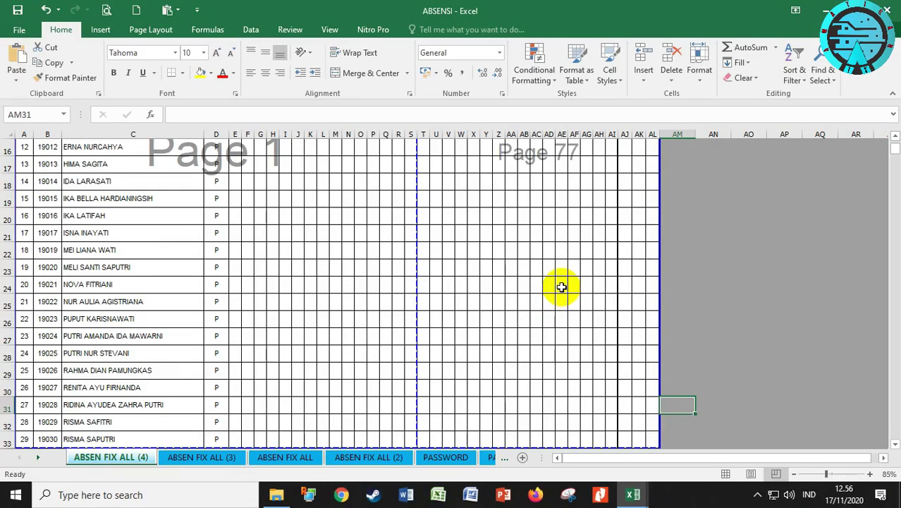
{"action": "scroll", "coordinate": [559, 286], "scroll_direction": "up", "scroll_amount": 5}
{"action": "scroll", "coordinate": [601, 287], "scroll_direction": "down", "scroll_amount": 1}
{"action": "scroll", "coordinate": [339, 290], "scroll_direction": "down", "scroll_amount": 1}
{"action": "scroll", "coordinate": [340, 291], "scroll_direction": "down", "scroll_amount": 2}
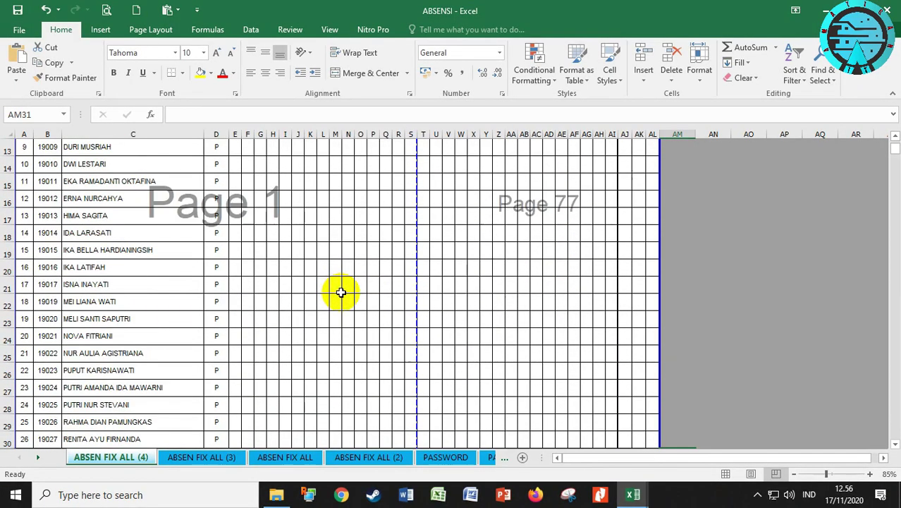
{"action": "scroll", "coordinate": [342, 292], "scroll_direction": "up", "scroll_amount": 2}
{"action": "left_click", "coordinate": [271, 308]}
{"action": "scroll", "coordinate": [353, 314], "scroll_direction": "down", "scroll_amount": 3}
{"action": "scroll", "coordinate": [354, 315], "scroll_direction": "down", "scroll_amount": 3}
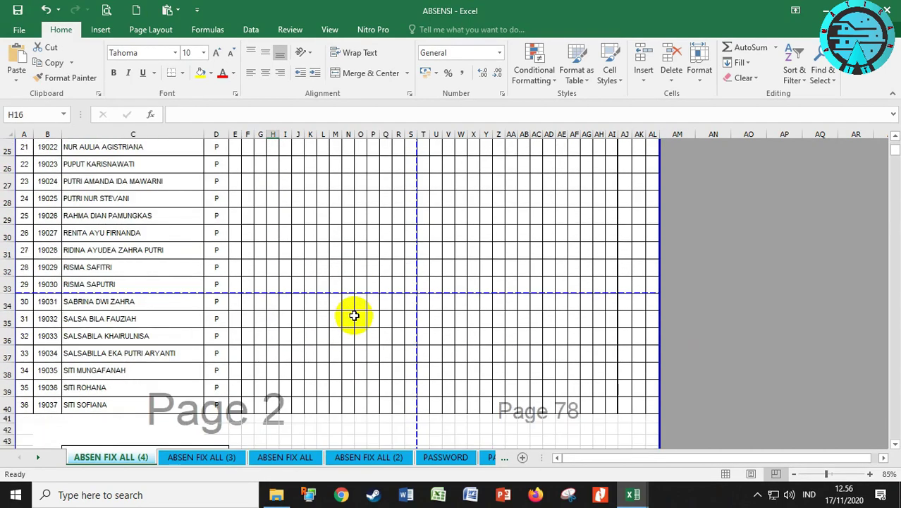
{"action": "scroll", "coordinate": [494, 359], "scroll_direction": "down", "scroll_amount": 2}
{"action": "scroll", "coordinate": [521, 343], "scroll_direction": "up", "scroll_amount": 1}
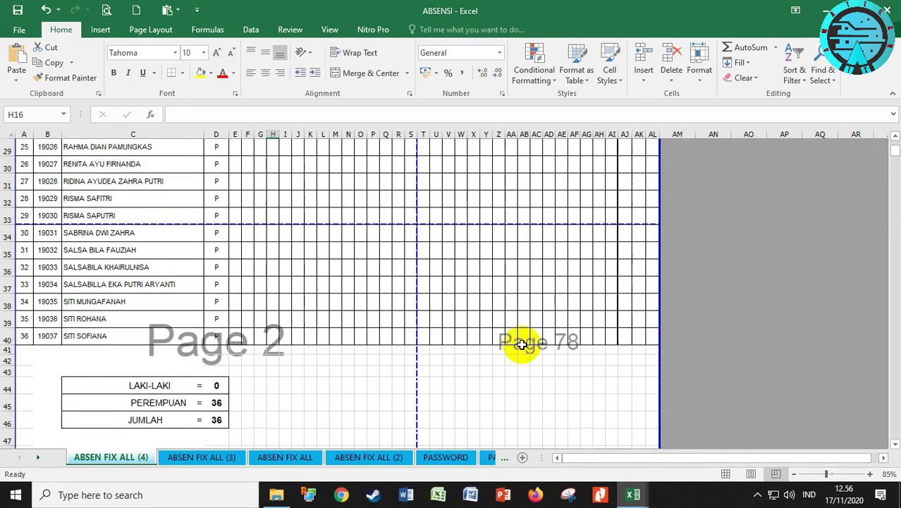
{"action": "scroll", "coordinate": [521, 343], "scroll_direction": "up", "scroll_amount": 4}
{"action": "scroll", "coordinate": [521, 342], "scroll_direction": "up", "scroll_amount": 5}
{"action": "scroll", "coordinate": [521, 343], "scroll_direction": "up", "scroll_amount": 1}
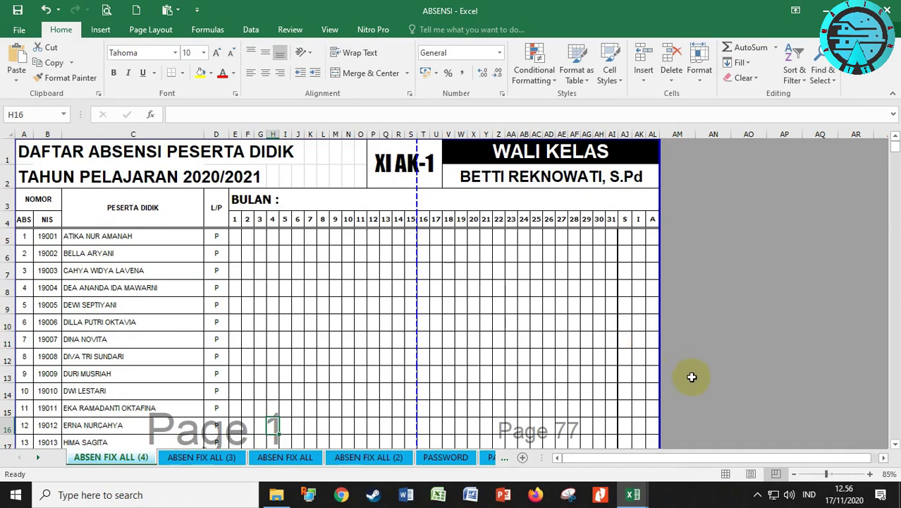
{"action": "left_click", "coordinate": [726, 474]}
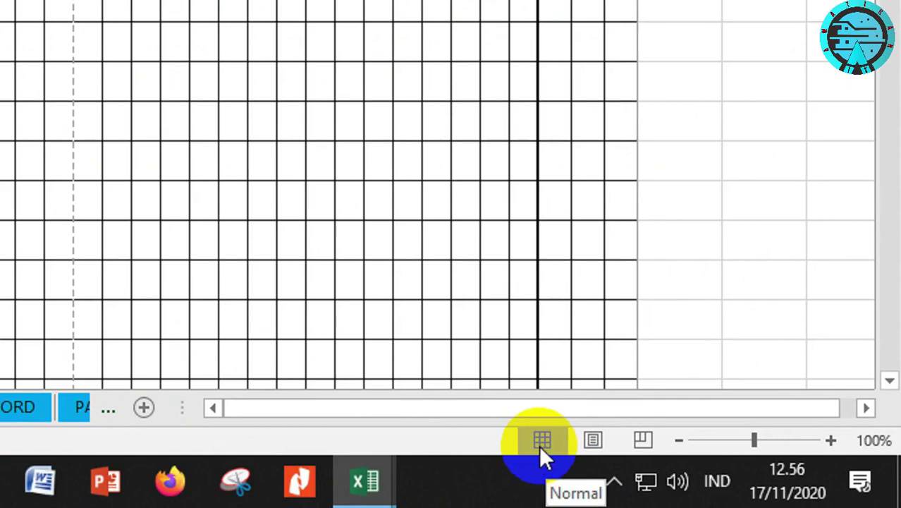
{"action": "left_click", "coordinate": [591, 442]}
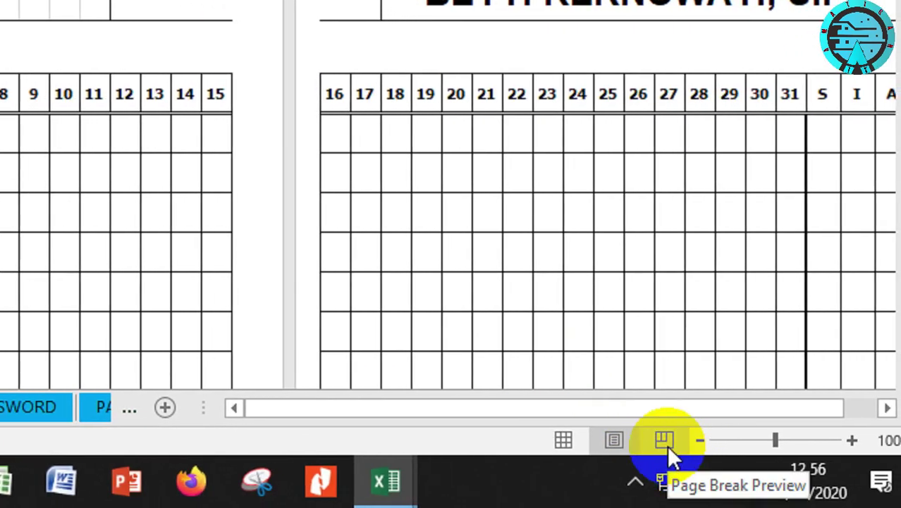
{"action": "left_click", "coordinate": [666, 442]}
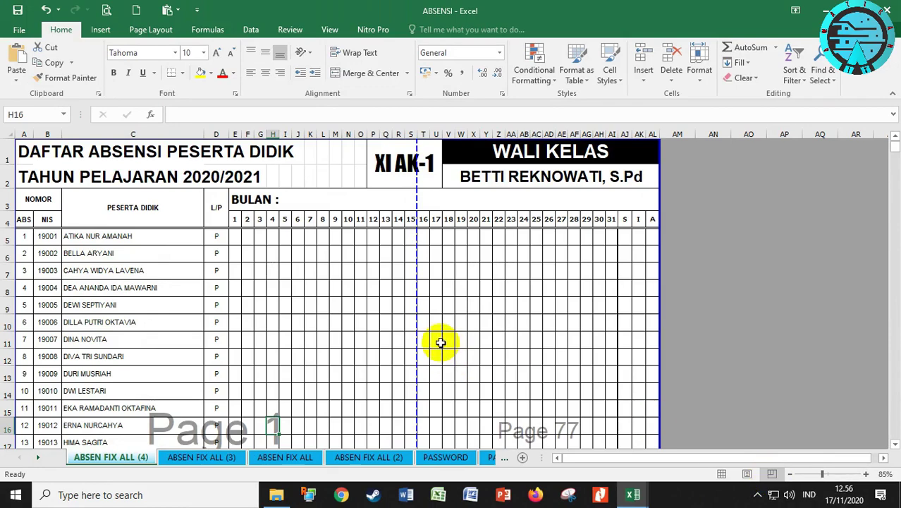
{"action": "scroll", "coordinate": [440, 342], "scroll_direction": "down", "scroll_amount": 3}
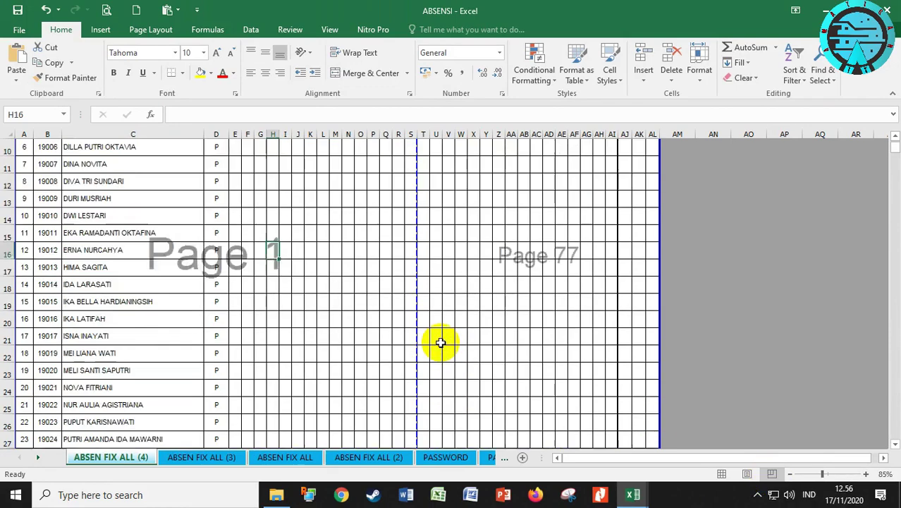
{"action": "scroll", "coordinate": [439, 342], "scroll_direction": "down", "scroll_amount": 2}
{"action": "scroll", "coordinate": [440, 342], "scroll_direction": "down", "scroll_amount": 2}
{"action": "scroll", "coordinate": [440, 342], "scroll_direction": "up", "scroll_amount": 5}
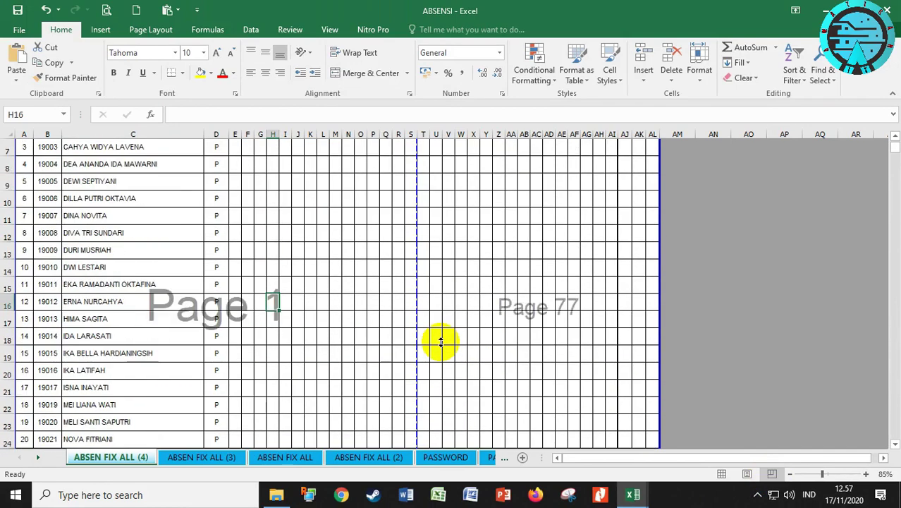
{"action": "scroll", "coordinate": [440, 342], "scroll_direction": "up", "scroll_amount": 2}
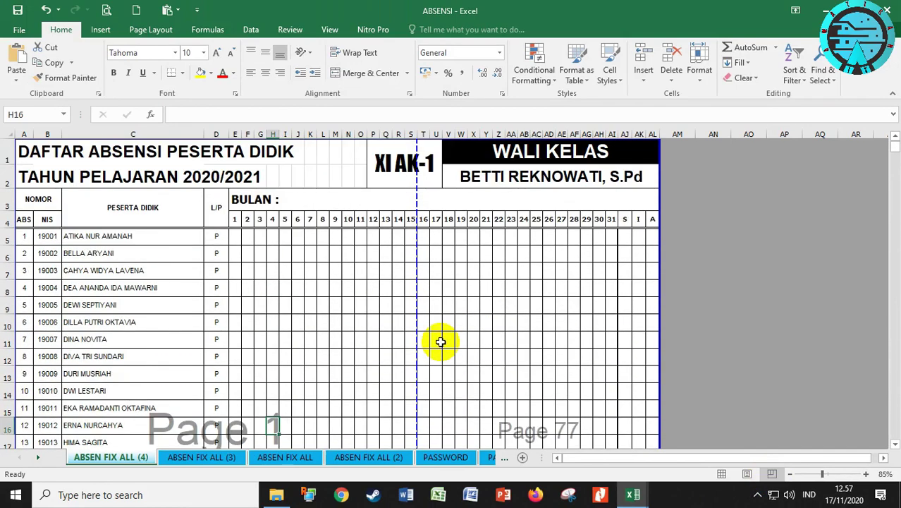
Select the day-1 cell E4 and scroll through the attendance sheet.
{"action": "left_click", "coordinate": [235, 218]}
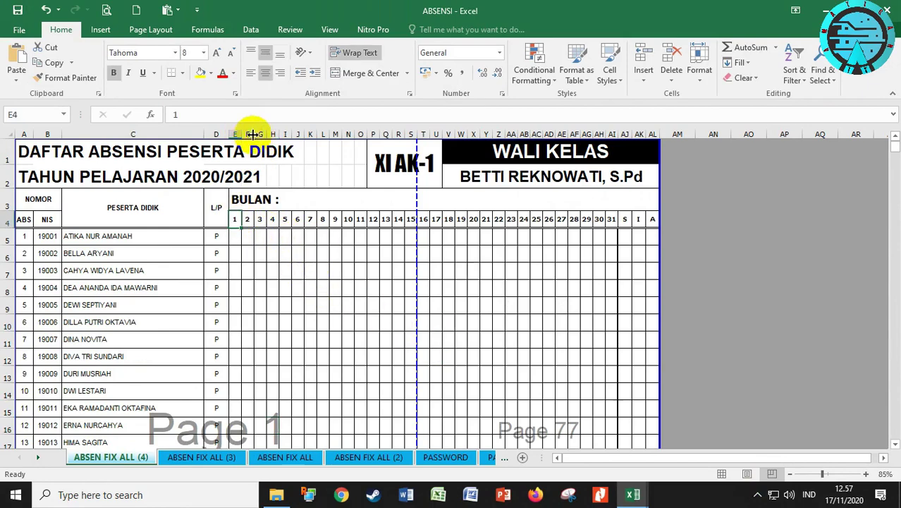
{"action": "scroll", "coordinate": [254, 288], "scroll_direction": "down", "scroll_amount": 4}
{"action": "scroll", "coordinate": [232, 233], "scroll_direction": "up", "scroll_amount": 4}
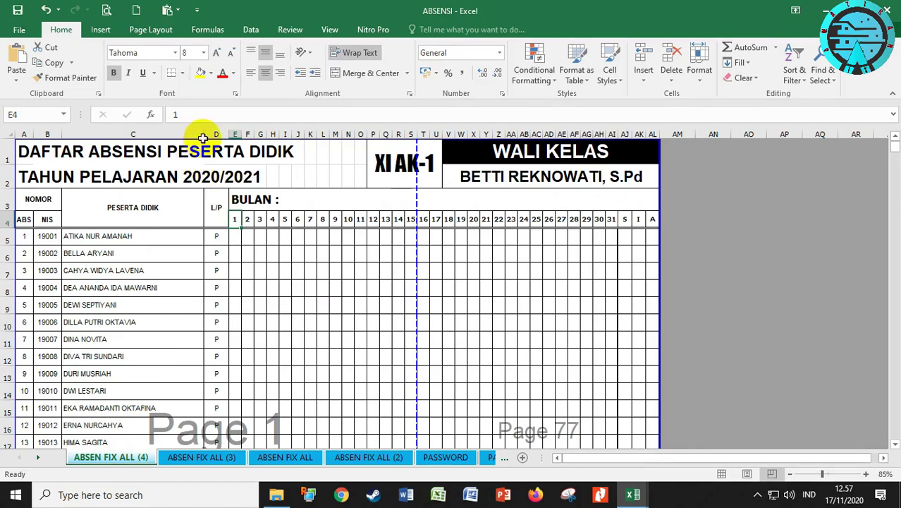
{"action": "scroll", "coordinate": [205, 134], "scroll_direction": "down", "scroll_amount": 4}
{"action": "left_click_drag", "start_coordinate": [202, 136], "coordinate": [203, 136]}
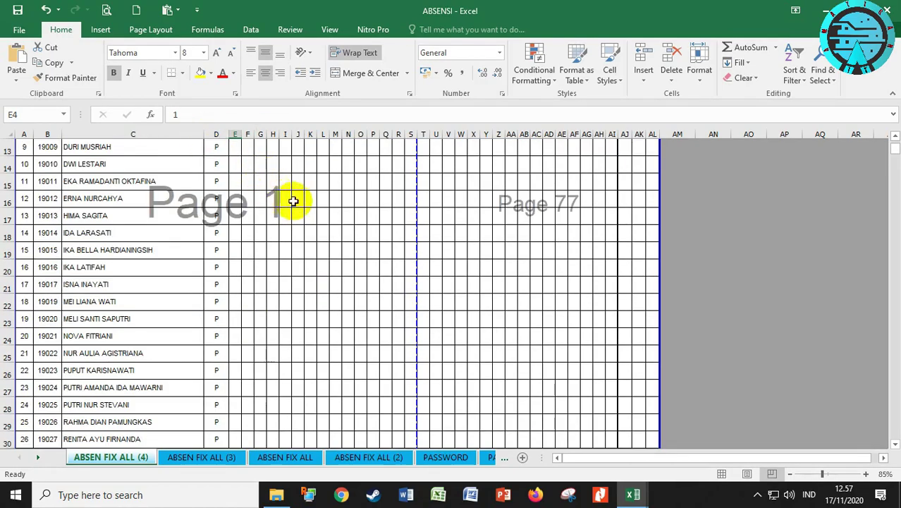
{"action": "scroll", "coordinate": [324, 229], "scroll_direction": "down", "scroll_amount": 6}
{"action": "scroll", "coordinate": [324, 231], "scroll_direction": "down", "scroll_amount": 1}
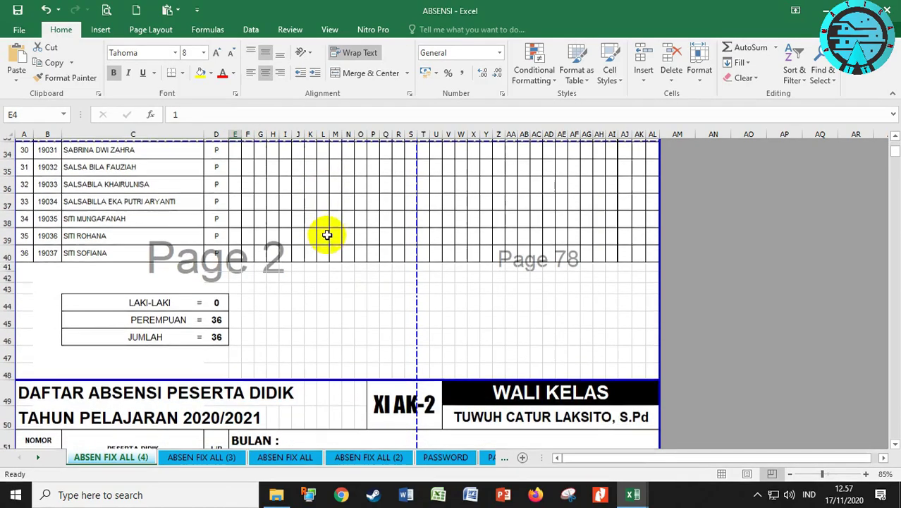
{"action": "scroll", "coordinate": [530, 296], "scroll_direction": "up", "scroll_amount": 8}
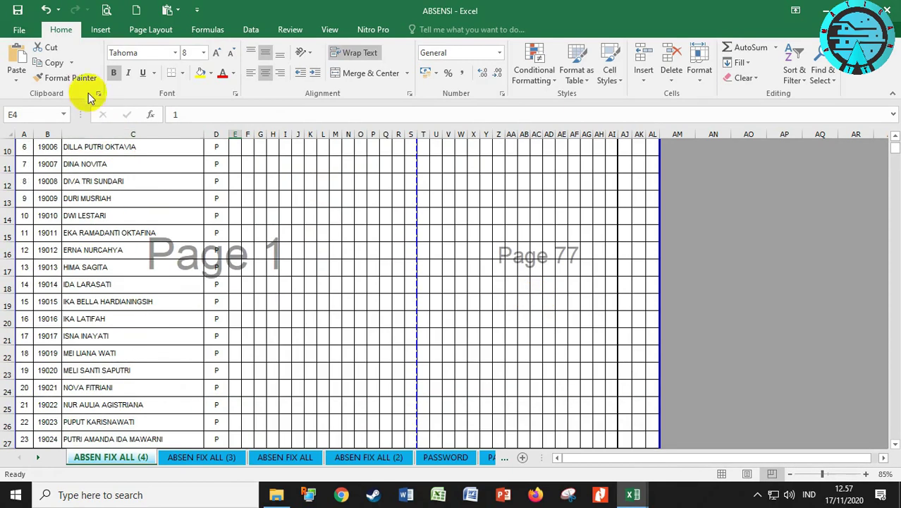
Change the paper size to F4 (21,59 cm x 33 cm) via Page Layout > Size.
{"action": "left_click", "coordinate": [144, 34]}
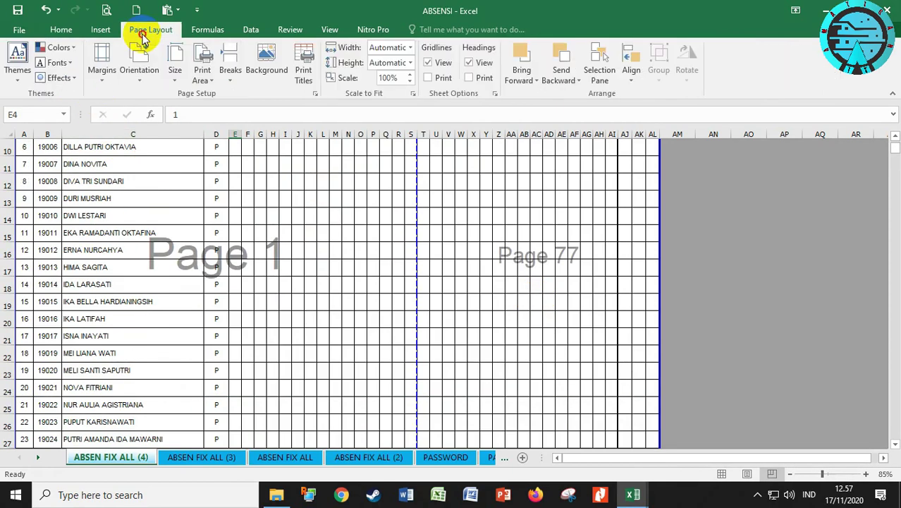
{"action": "left_click", "coordinate": [173, 58]}
{"action": "scroll", "coordinate": [250, 337], "scroll_direction": "down", "scroll_amount": 3}
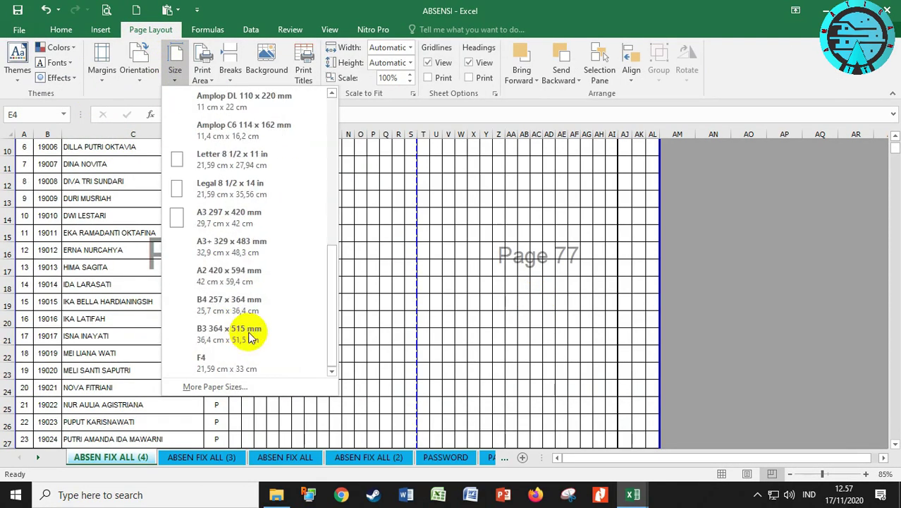
{"action": "left_click", "coordinate": [227, 361]}
{"action": "scroll", "coordinate": [369, 337], "scroll_direction": "up", "scroll_amount": 2}
{"action": "scroll", "coordinate": [369, 337], "scroll_direction": "up", "scroll_amount": 1}
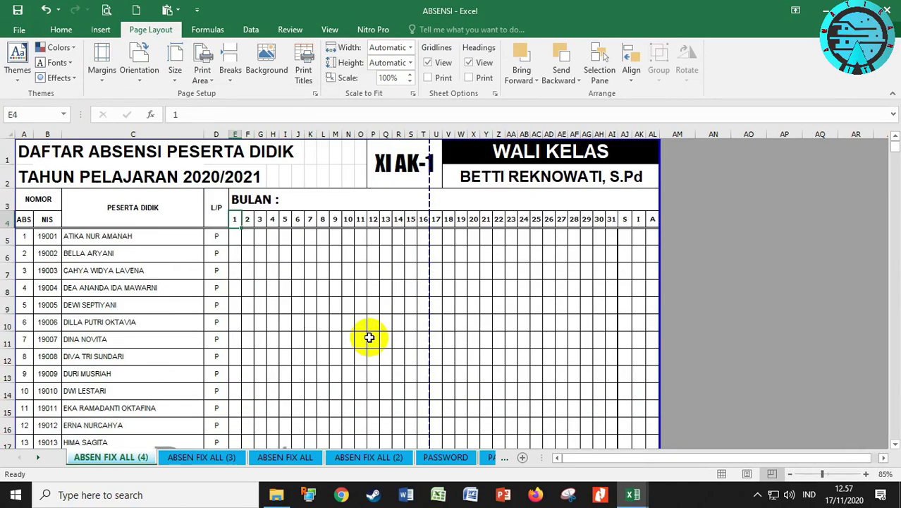
{"action": "scroll", "coordinate": [369, 337], "scroll_direction": "down", "scroll_amount": 7}
{"action": "scroll", "coordinate": [369, 337], "scroll_direction": "down", "scroll_amount": 4}
{"action": "scroll", "coordinate": [369, 337], "scroll_direction": "up", "scroll_amount": 5}
{"action": "scroll", "coordinate": [369, 337], "scroll_direction": "up", "scroll_amount": 6}
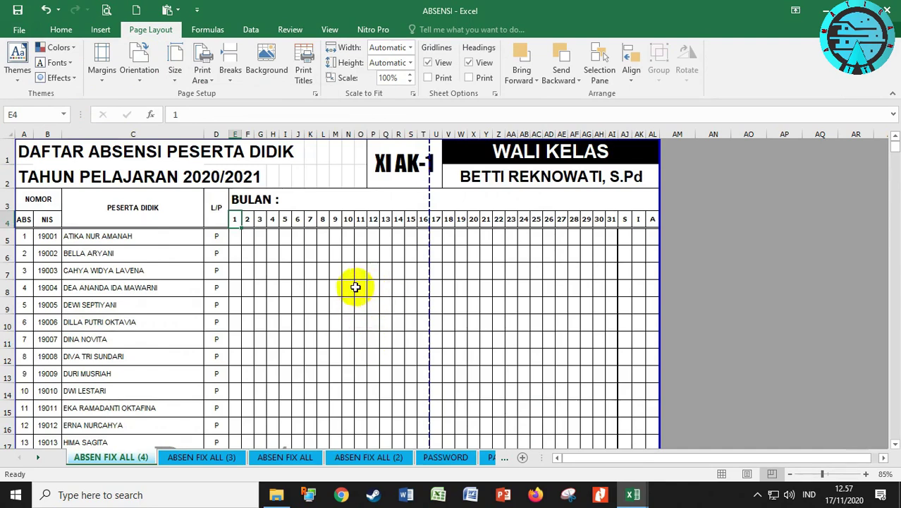
From the print preview's Page Setup, center the sheet horizontally on the page and apply.
{"action": "left_click", "coordinate": [105, 9]}
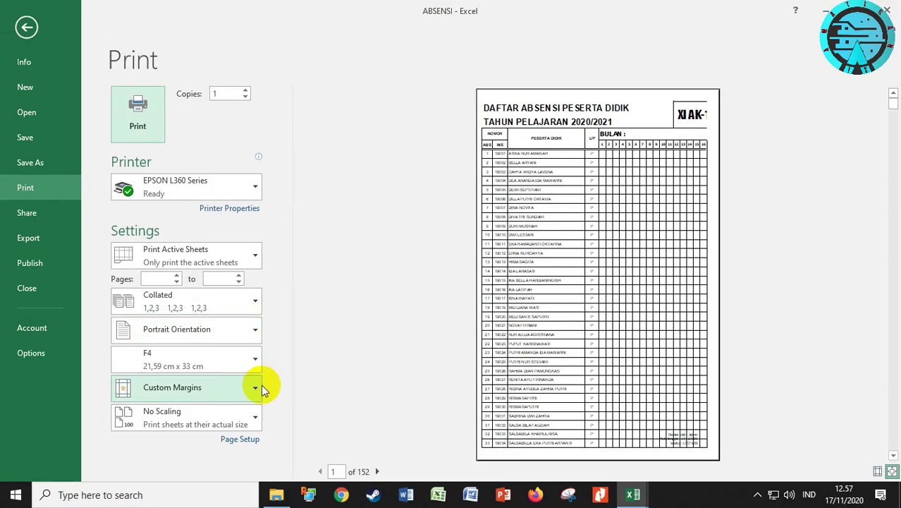
{"action": "left_click", "coordinate": [240, 440]}
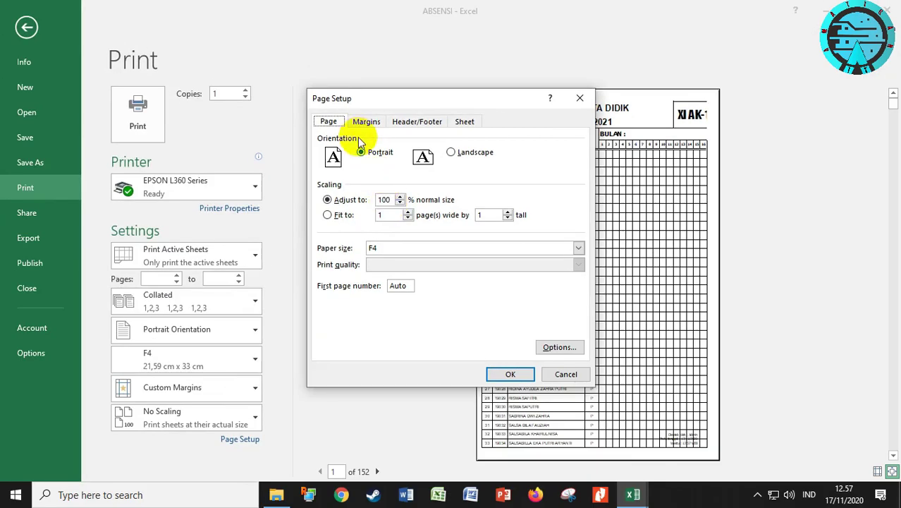
{"action": "left_click", "coordinate": [366, 123]}
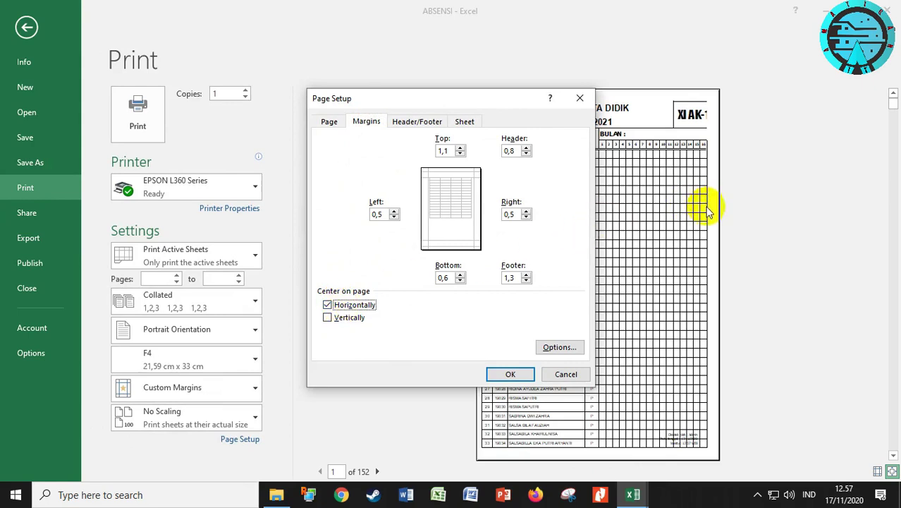
{"action": "left_click", "coordinate": [353, 318]}
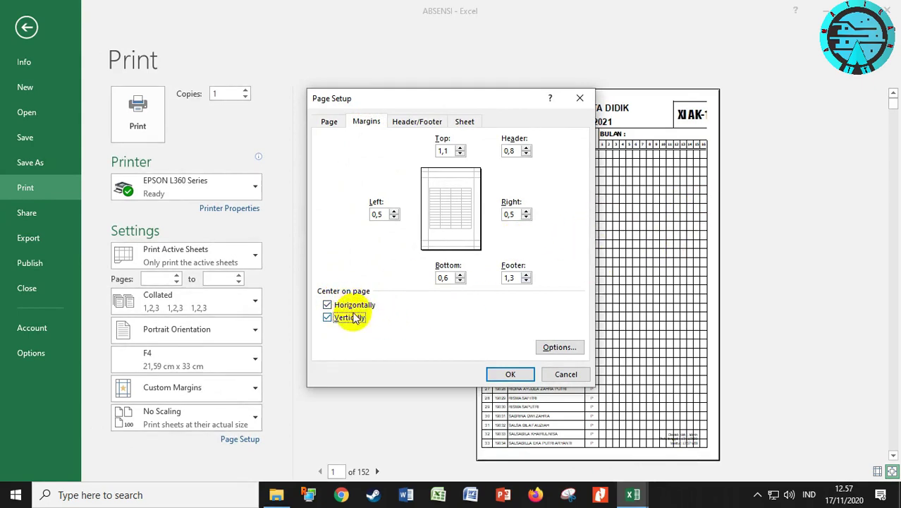
{"action": "left_click", "coordinate": [350, 322]}
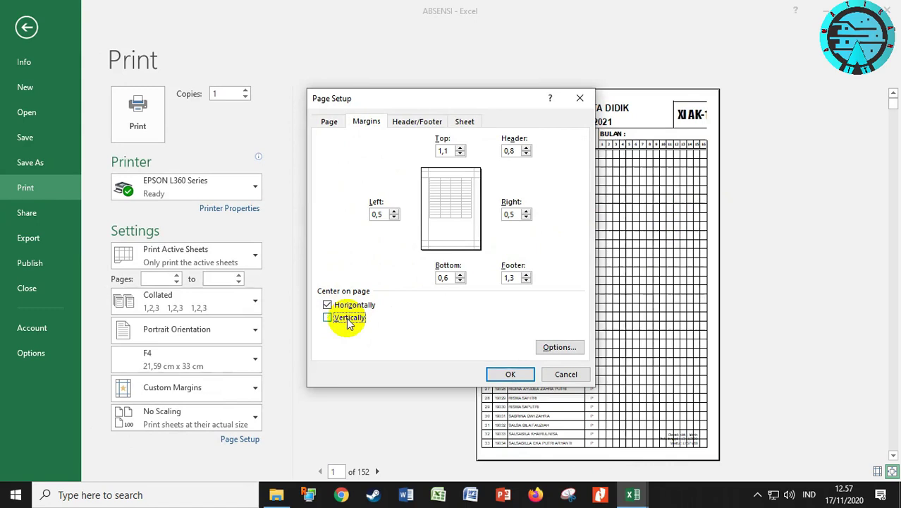
{"action": "left_click", "coordinate": [349, 308]}
{"action": "left_click", "coordinate": [349, 307]}
{"action": "left_click", "coordinate": [353, 317]}
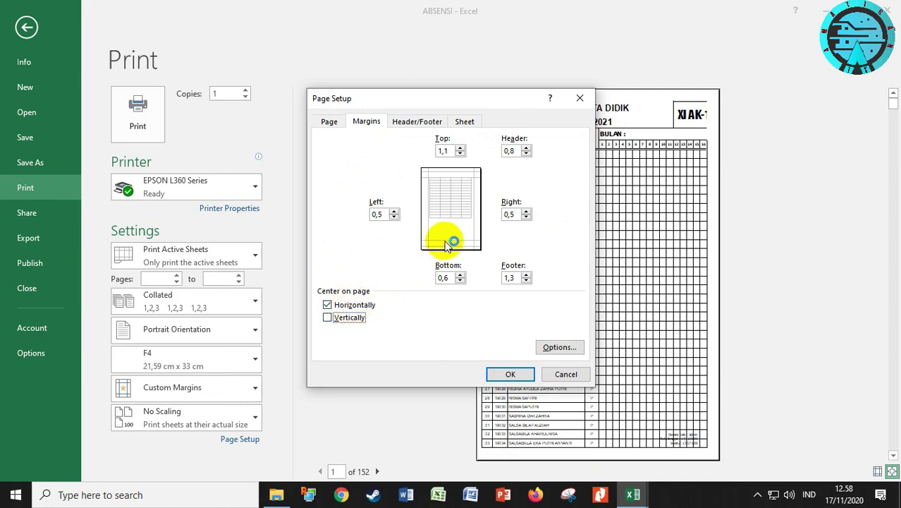
{"action": "left_click", "coordinate": [511, 372]}
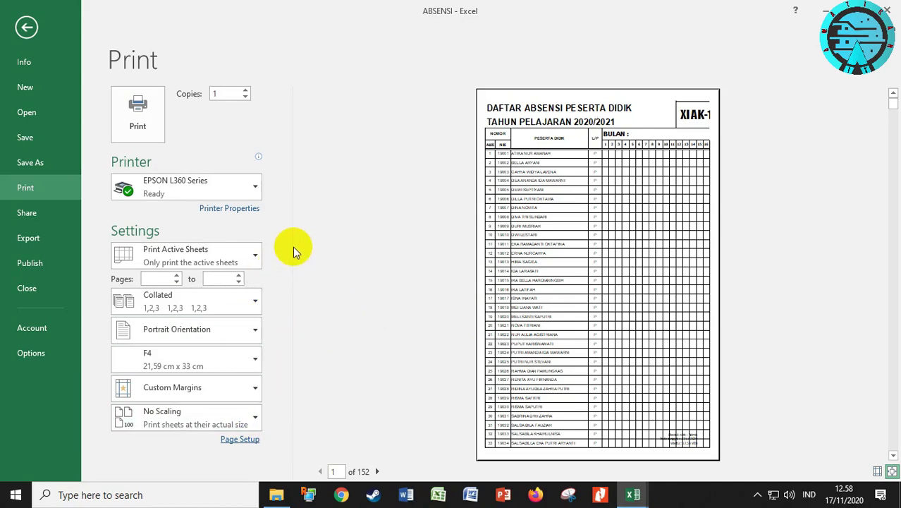
In the print preview with margins shown, widen left to 2,08 cm and right to 2,57 cm, and lower the table.
{"action": "left_click", "coordinate": [27, 27]}
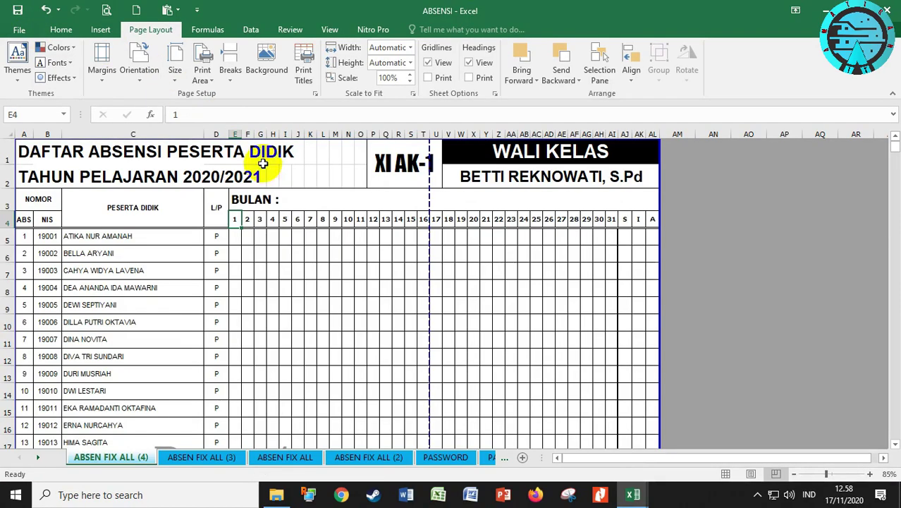
{"action": "left_click", "coordinate": [107, 10]}
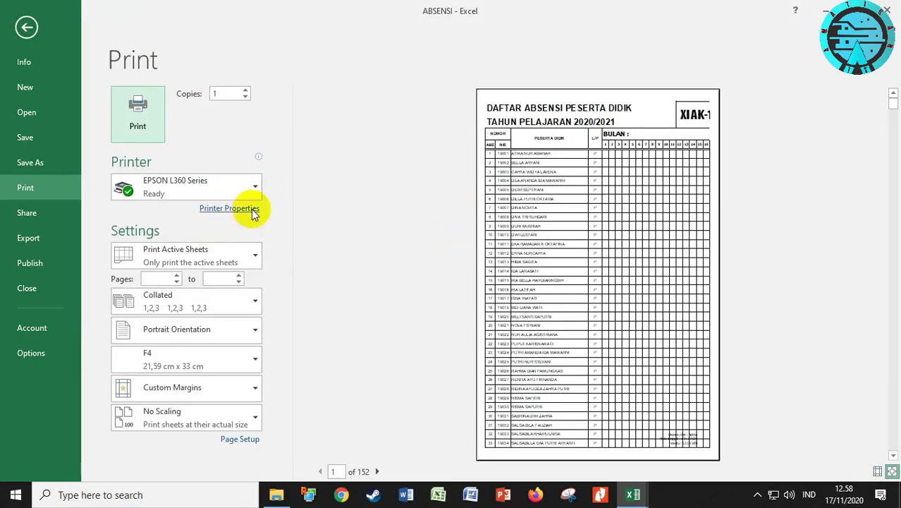
{"action": "left_click", "coordinate": [877, 471]}
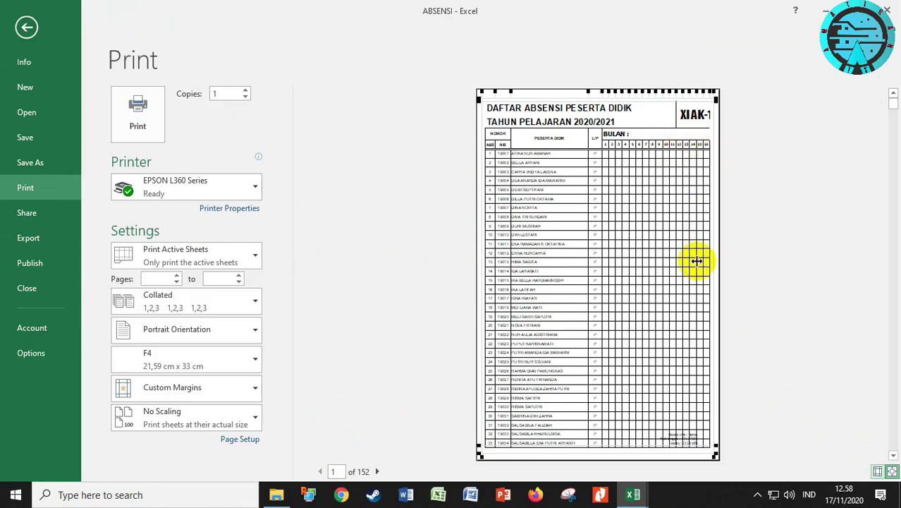
{"action": "left_click", "coordinate": [621, 234]}
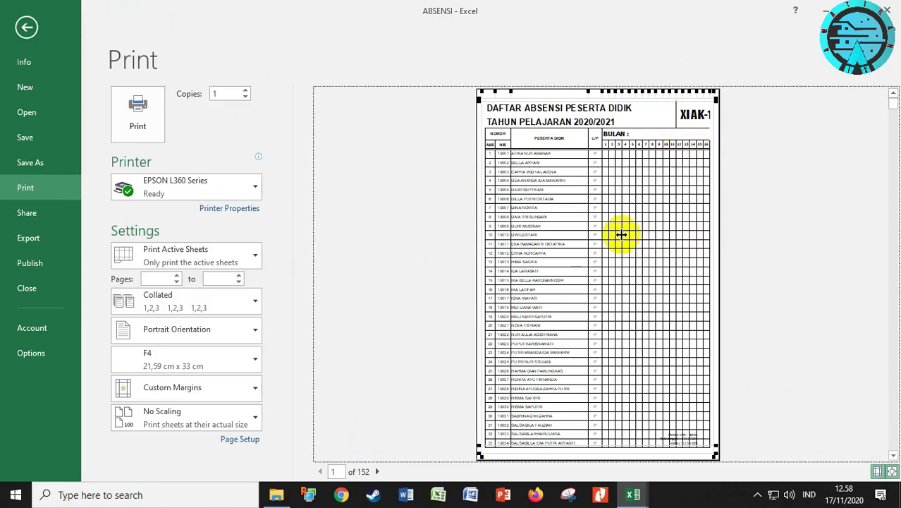
{"action": "left_click", "coordinate": [621, 234]}
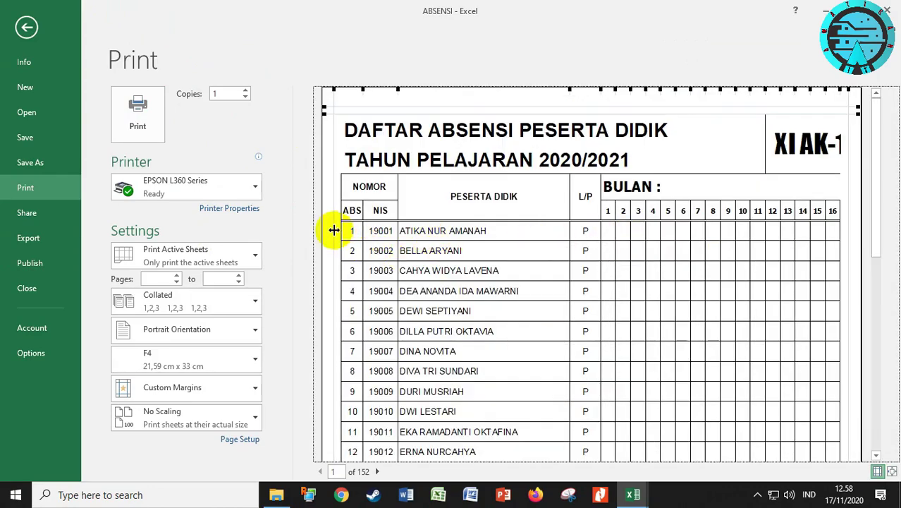
{"action": "left_click_drag", "start_coordinate": [334, 230], "coordinate": [375, 236]}
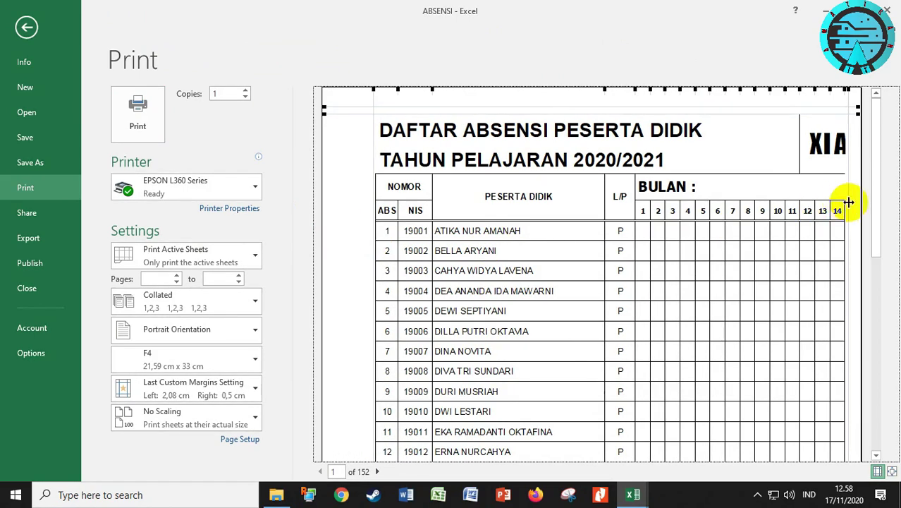
{"action": "left_click_drag", "start_coordinate": [848, 202], "coordinate": [797, 209]}
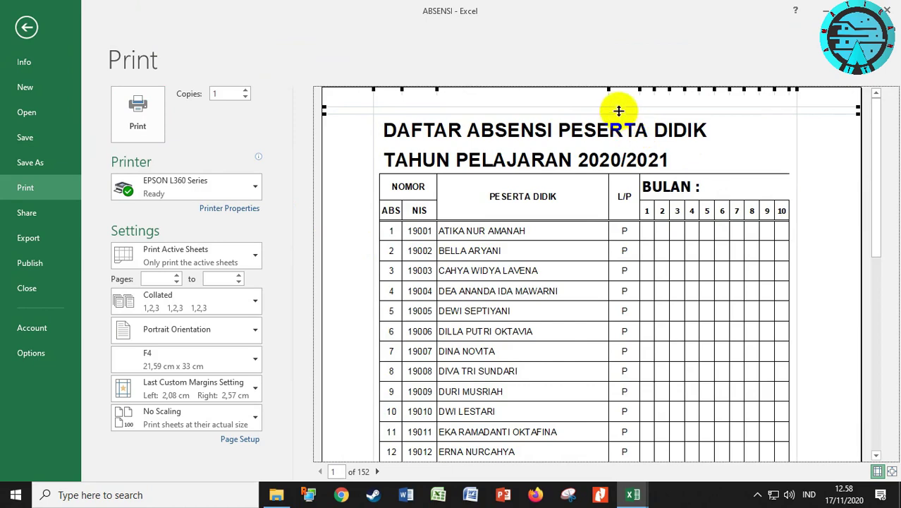
{"action": "left_click_drag", "start_coordinate": [618, 110], "coordinate": [617, 159]}
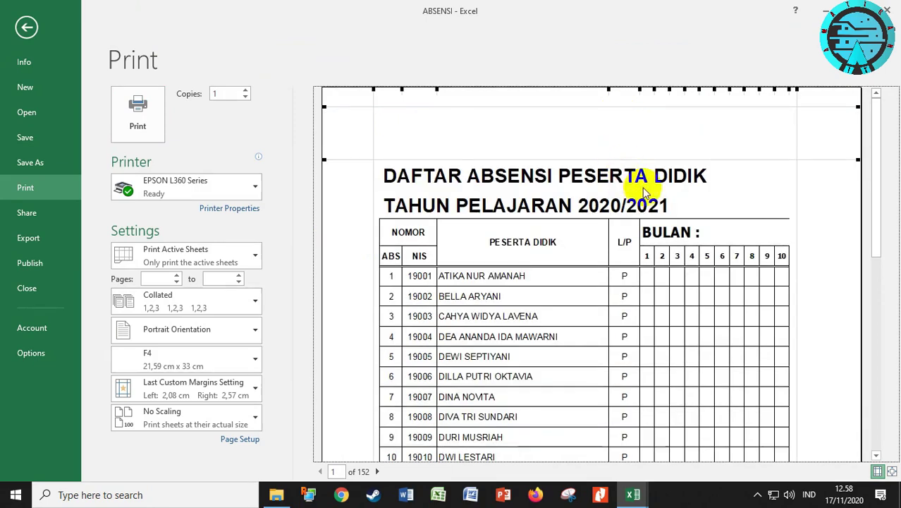
Narrow the margins to left 0,66 cm and right 0,51 cm, raise the top, and return to the worksheet.
{"action": "scroll", "coordinate": [874, 458], "scroll_direction": "down", "scroll_amount": 1}
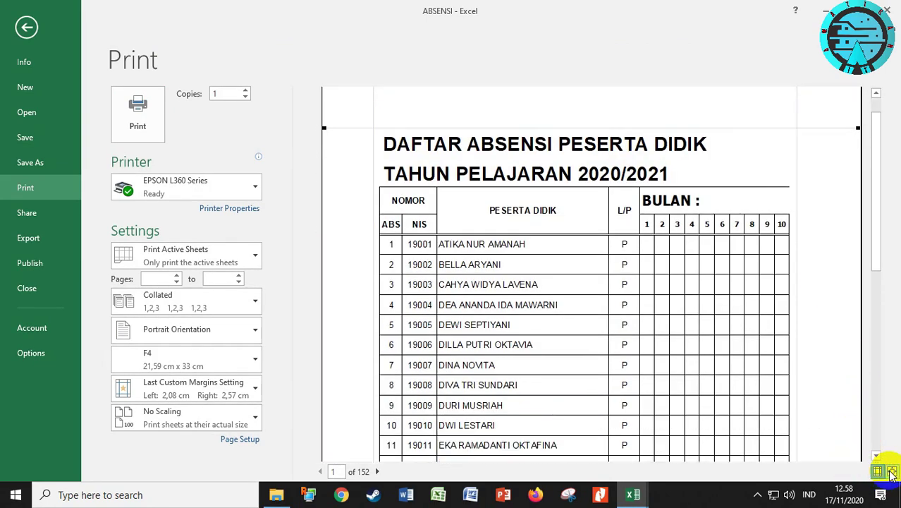
{"action": "left_click", "coordinate": [890, 472]}
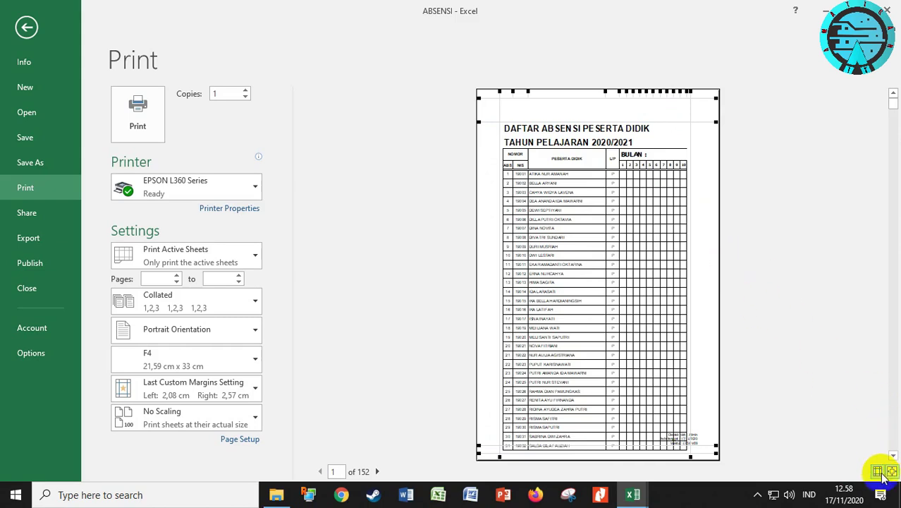
{"action": "left_click", "coordinate": [879, 472]}
{"action": "left_click", "coordinate": [878, 472]}
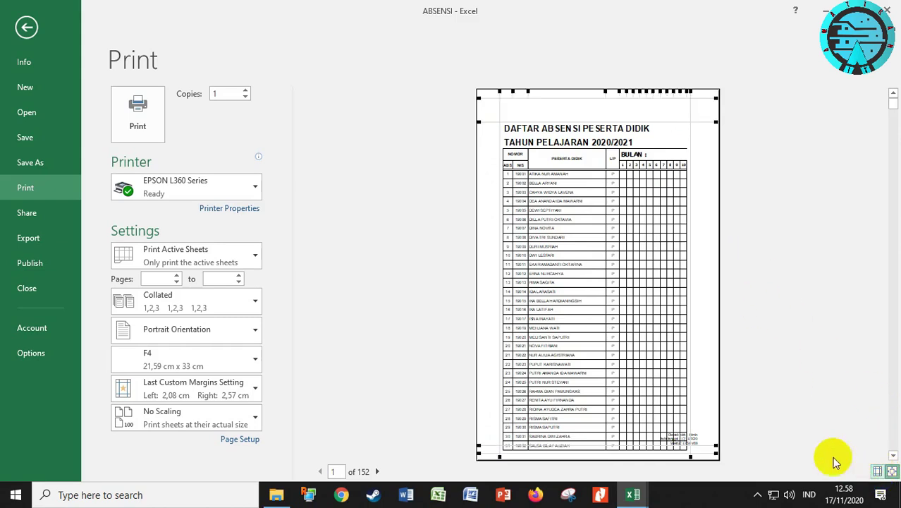
{"action": "left_click_drag", "start_coordinate": [690, 287], "coordinate": [709, 288]}
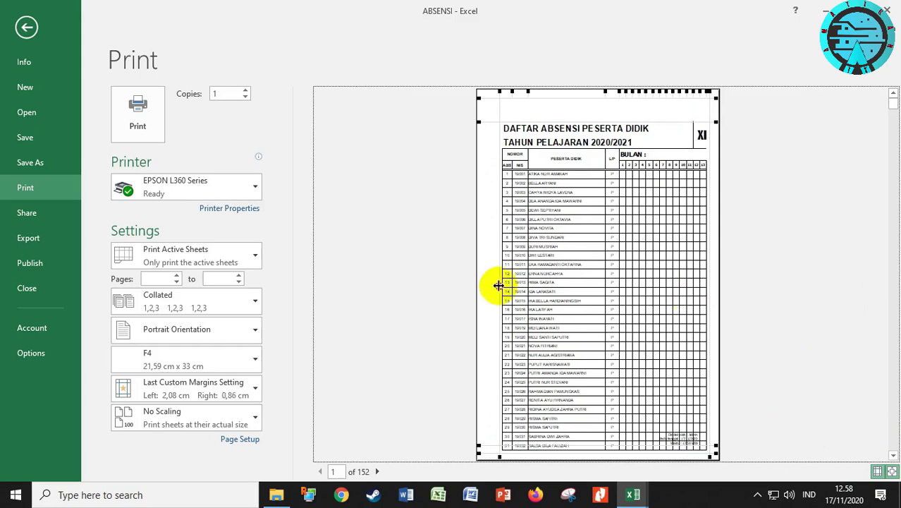
{"action": "left_click_drag", "start_coordinate": [498, 285], "coordinate": [483, 285]}
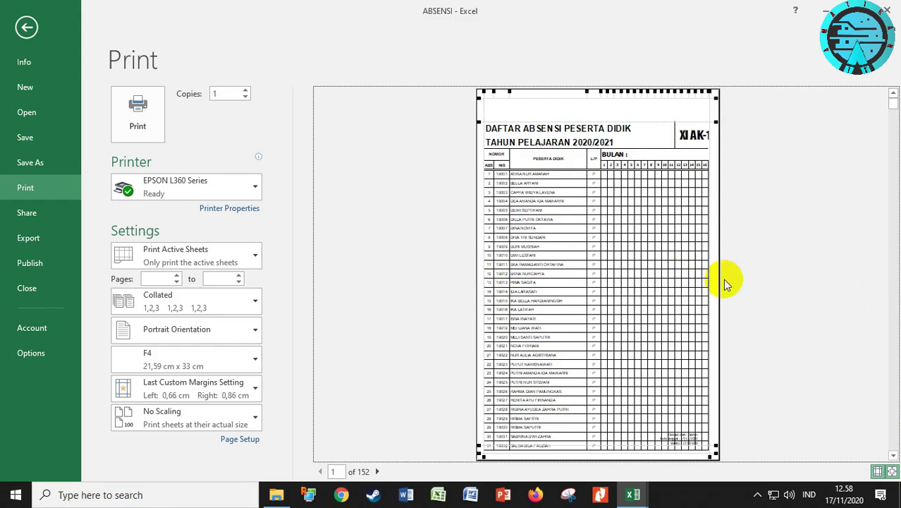
{"action": "left_click_drag", "start_coordinate": [709, 278], "coordinate": [718, 278]}
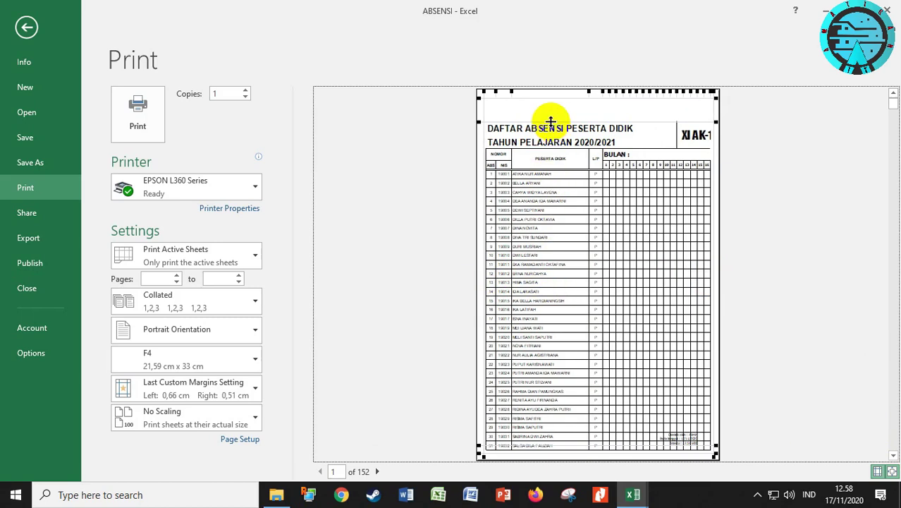
{"action": "left_click_drag", "start_coordinate": [549, 100], "coordinate": [554, 110]}
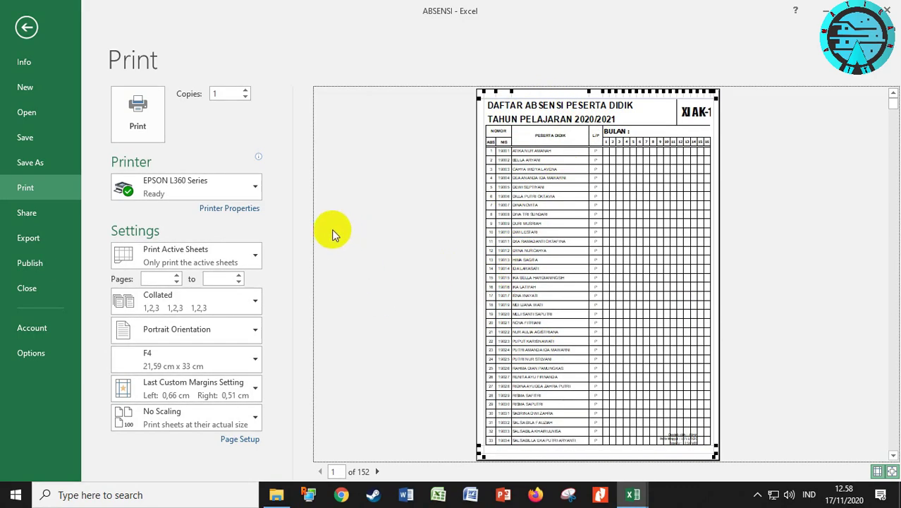
{"action": "left_click", "coordinate": [27, 27]}
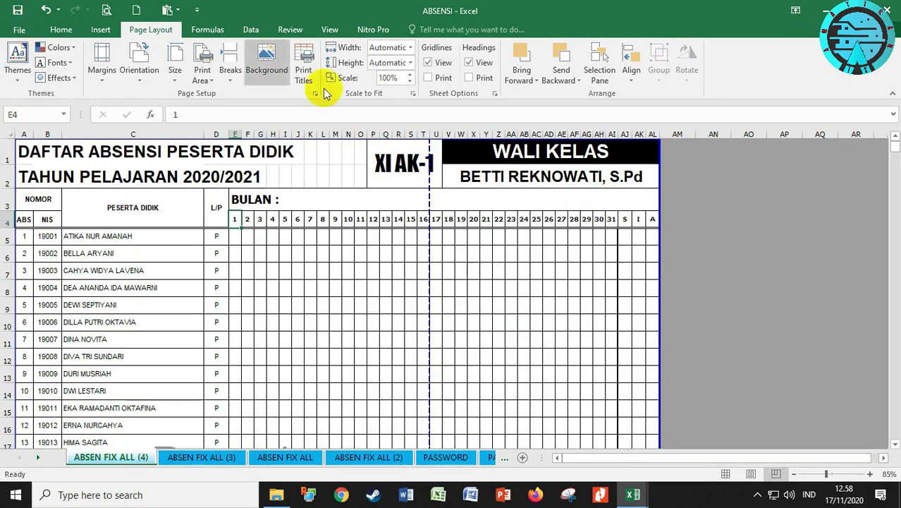
In Page Break Preview, drag the vertical page break onto the table's right edge, then preview the sheet.
{"action": "scroll", "coordinate": [757, 238], "scroll_direction": "down", "scroll_amount": 2}
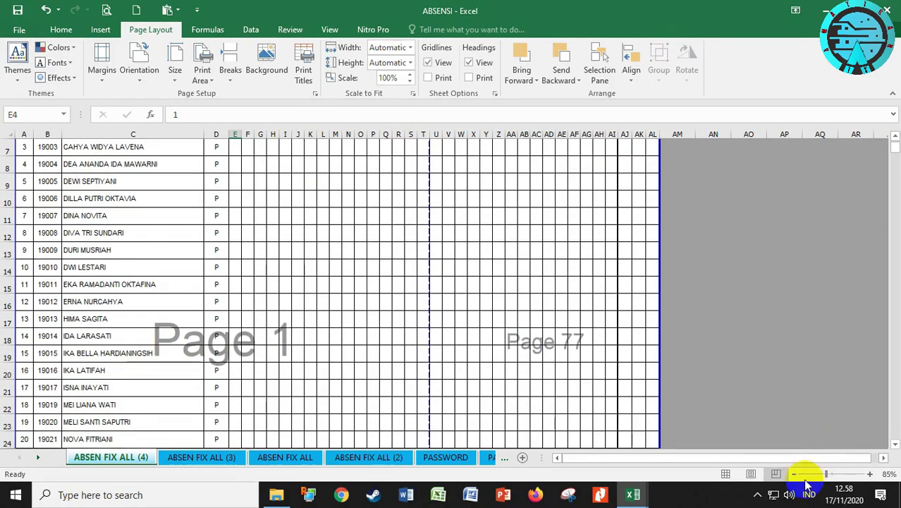
{"action": "left_click", "coordinate": [726, 473]}
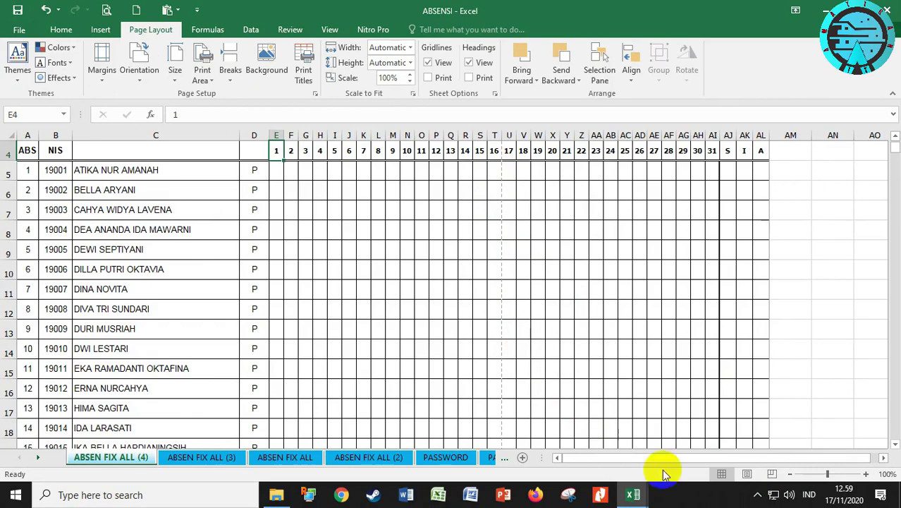
{"action": "left_click", "coordinate": [772, 475]}
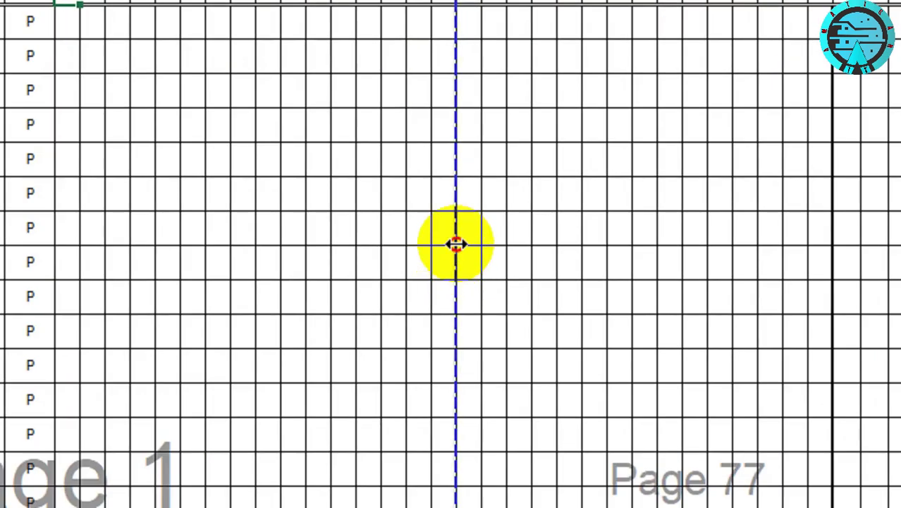
{"action": "left_click_drag", "start_coordinate": [456, 244], "coordinate": [698, 244]}
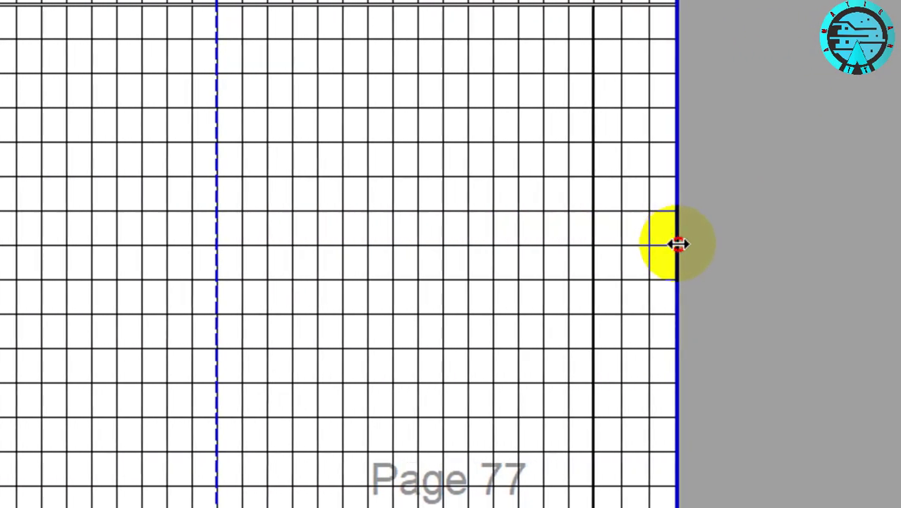
{"action": "left_click_drag", "start_coordinate": [698, 244], "coordinate": [675, 244]}
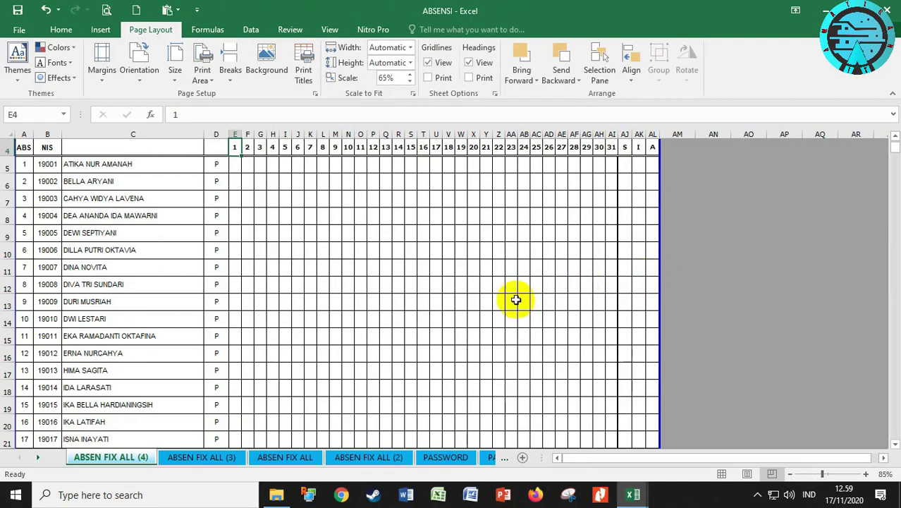
{"action": "scroll", "coordinate": [493, 299], "scroll_direction": "down", "scroll_amount": 4}
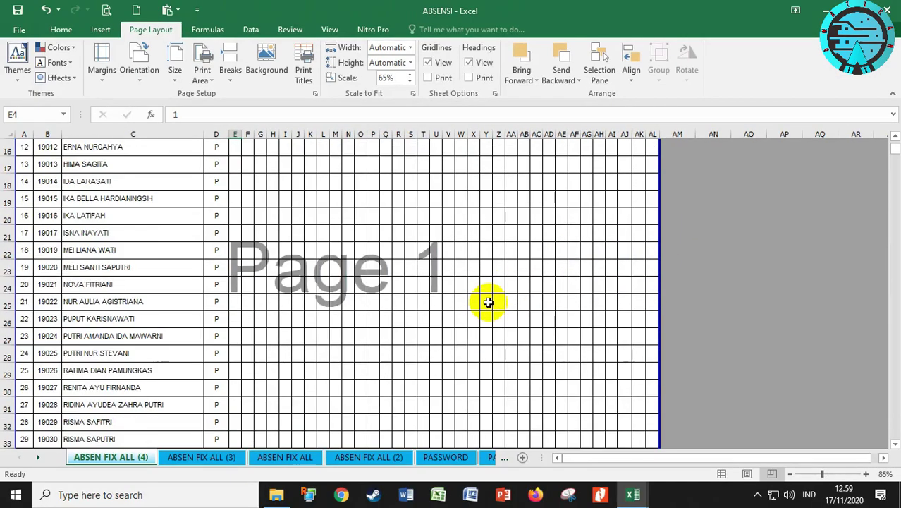
{"action": "scroll", "coordinate": [488, 302], "scroll_direction": "down", "scroll_amount": 1}
{"action": "scroll", "coordinate": [488, 302], "scroll_direction": "down", "scroll_amount": 3}
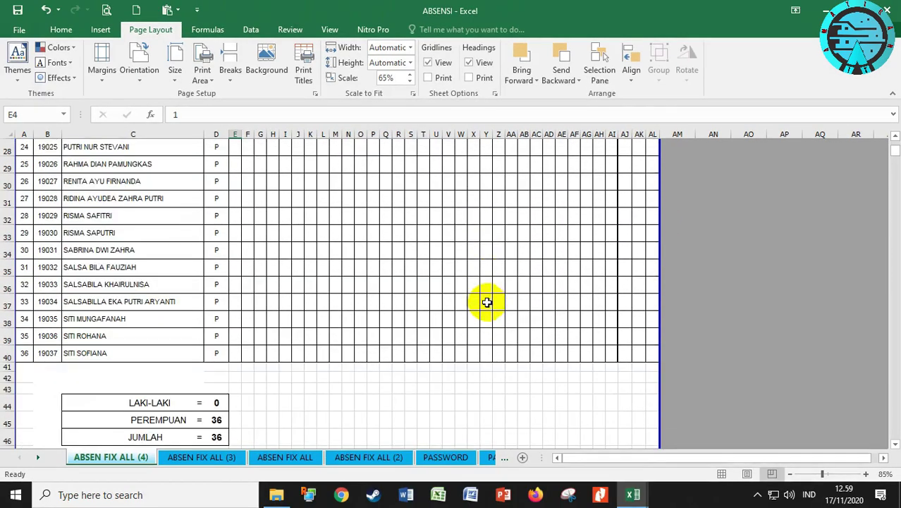
{"action": "left_click", "coordinate": [106, 10]}
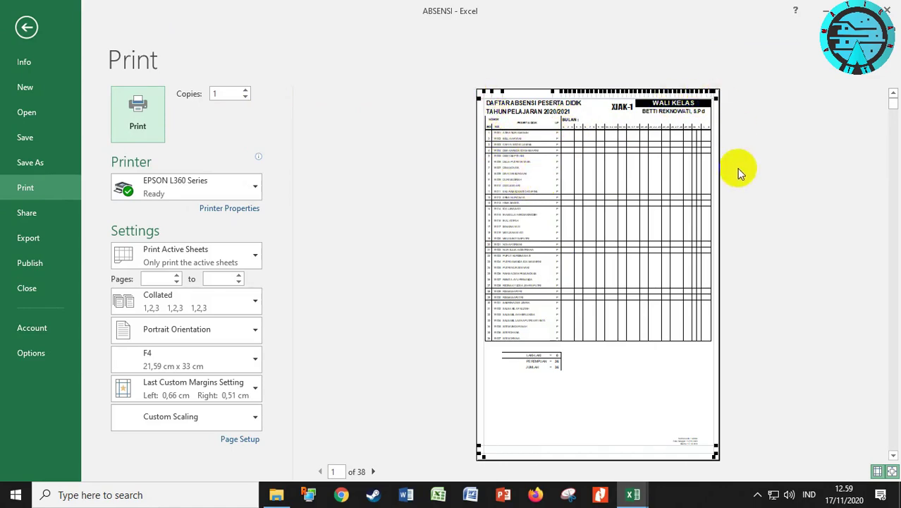
{"action": "left_click", "coordinate": [753, 291]}
{"action": "scroll", "coordinate": [753, 290], "scroll_direction": "down", "scroll_amount": 1}
{"action": "scroll", "coordinate": [753, 291], "scroll_direction": "down", "scroll_amount": 4}
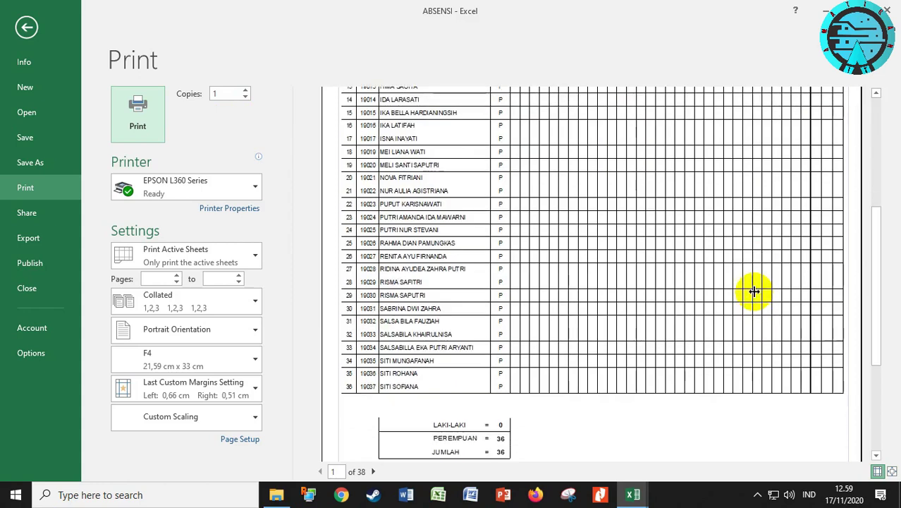
{"action": "scroll", "coordinate": [754, 290], "scroll_direction": "down", "scroll_amount": 3}
{"action": "scroll", "coordinate": [753, 290], "scroll_direction": "up", "scroll_amount": 1}
{"action": "scroll", "coordinate": [758, 278], "scroll_direction": "up", "scroll_amount": 3}
{"action": "scroll", "coordinate": [761, 272], "scroll_direction": "up", "scroll_amount": 3}
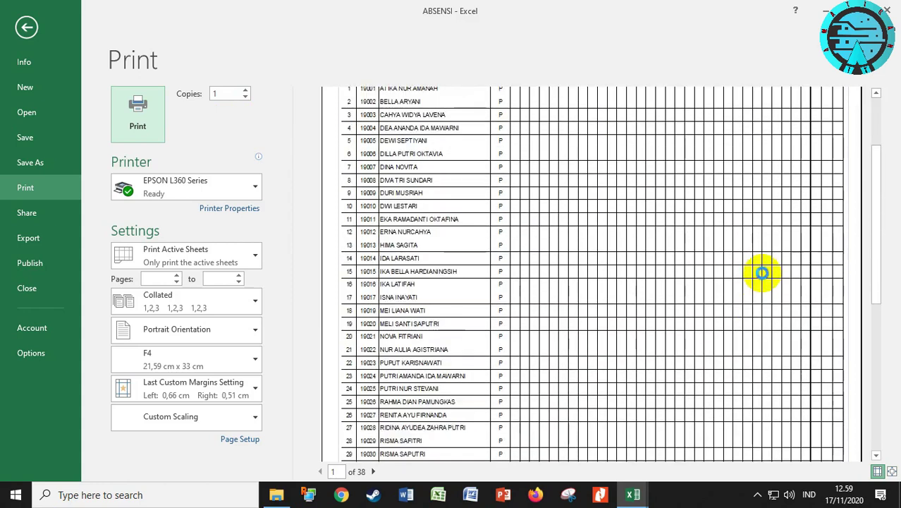
{"action": "scroll", "coordinate": [762, 273], "scroll_direction": "up", "scroll_amount": 2}
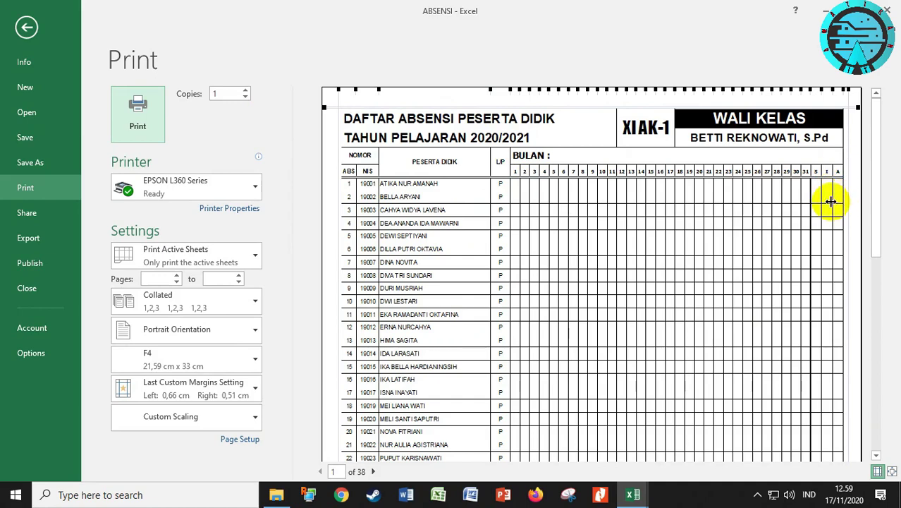
{"action": "key", "text": "Escape"}
{"action": "scroll", "coordinate": [569, 242], "scroll_direction": "down", "scroll_amount": 5}
{"action": "scroll", "coordinate": [473, 278], "scroll_direction": "down", "scroll_amount": 4}
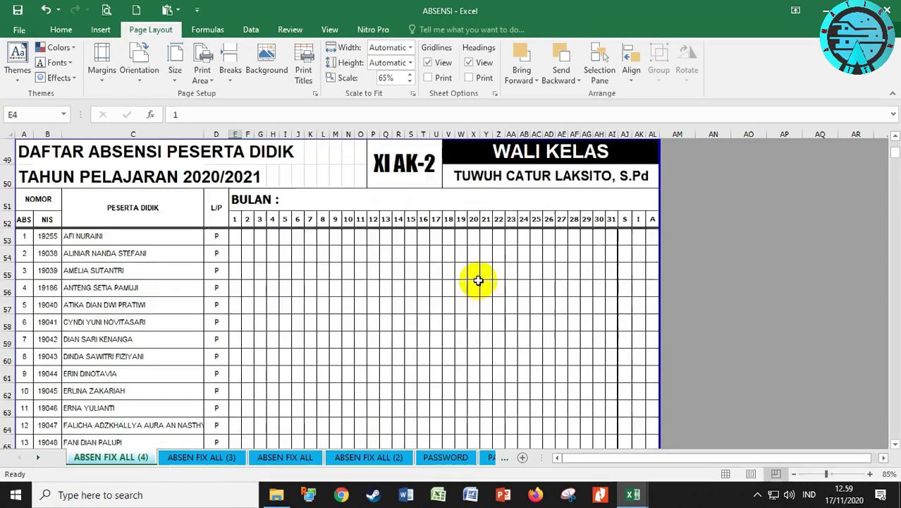
{"action": "scroll", "coordinate": [478, 281], "scroll_direction": "down", "scroll_amount": 6}
{"action": "scroll", "coordinate": [478, 281], "scroll_direction": "down", "scroll_amount": 1}
{"action": "scroll", "coordinate": [478, 281], "scroll_direction": "up", "scroll_amount": 4}
{"action": "scroll", "coordinate": [478, 280], "scroll_direction": "down", "scroll_amount": 11}
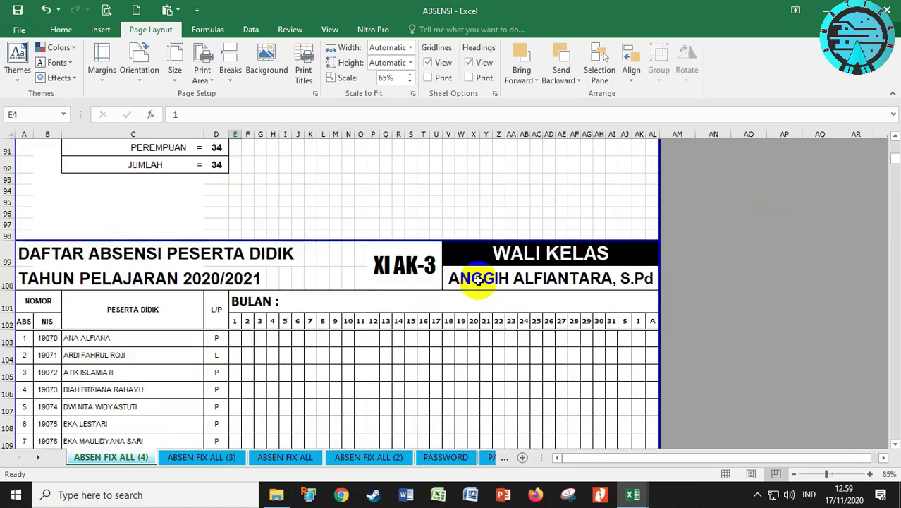
{"action": "scroll", "coordinate": [478, 280], "scroll_direction": "down", "scroll_amount": 2}
{"action": "scroll", "coordinate": [478, 280], "scroll_direction": "down", "scroll_amount": 7}
{"action": "scroll", "coordinate": [478, 280], "scroll_direction": "down", "scroll_amount": 4}
{"action": "scroll", "coordinate": [476, 280], "scroll_direction": "up", "scroll_amount": 11}
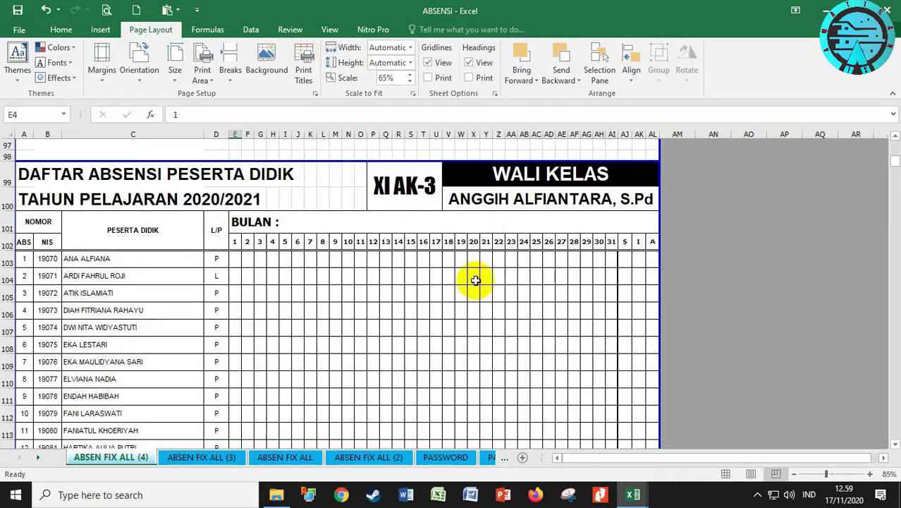
{"action": "scroll", "coordinate": [476, 281], "scroll_direction": "up", "scroll_amount": 15}
{"action": "scroll", "coordinate": [476, 281], "scroll_direction": "up", "scroll_amount": 9}
{"action": "scroll", "coordinate": [476, 281], "scroll_direction": "up", "scroll_amount": 7}
{"action": "scroll", "coordinate": [476, 281], "scroll_direction": "up", "scroll_amount": 1}
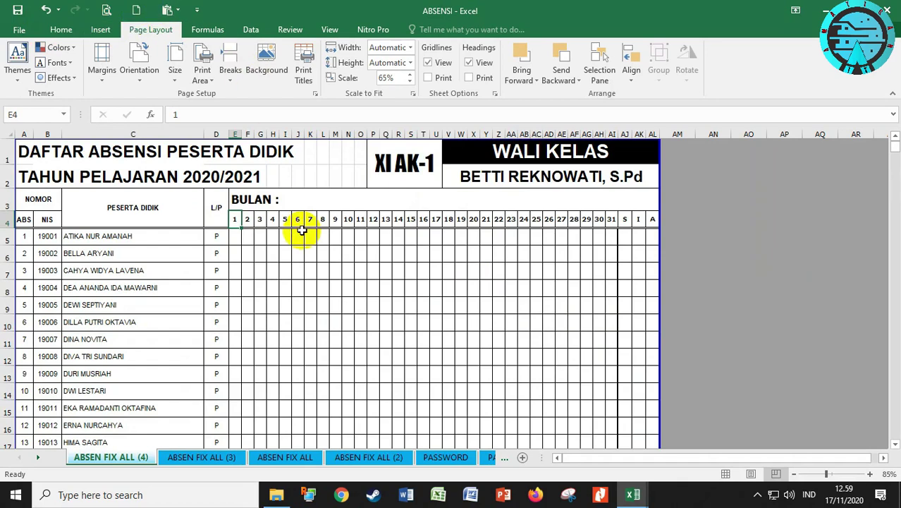
{"action": "key", "text": "ctrl+p"}
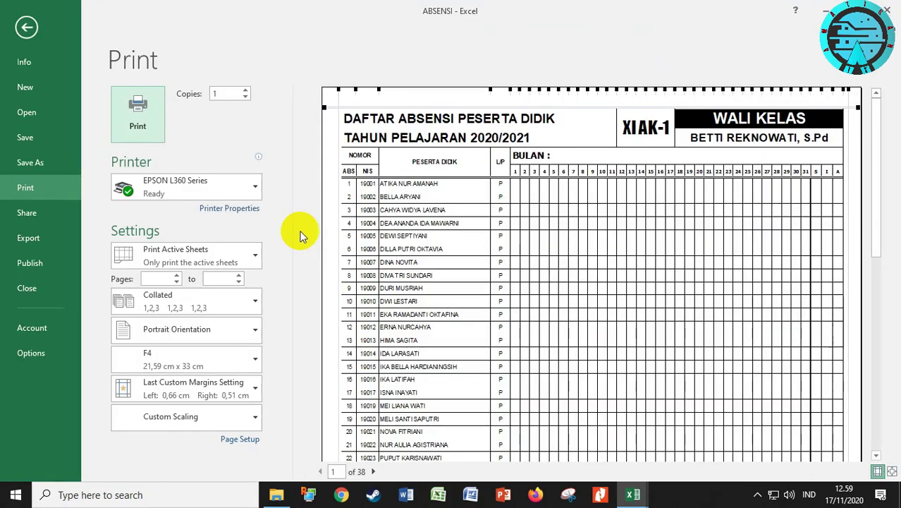
Clear the Pages from/to range so all pages print, and print the sheet on the EPSON L360.
{"action": "left_click", "coordinate": [166, 279]}
{"action": "type", "text": "1"}
{"action": "type", "text": "3"}
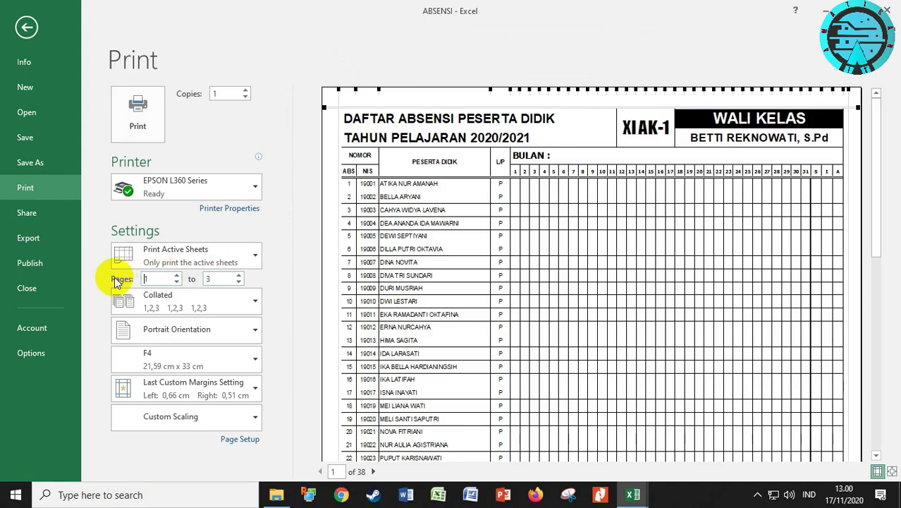
{"action": "double_click", "coordinate": [148, 279]}
{"action": "key", "text": "BackSpace"}
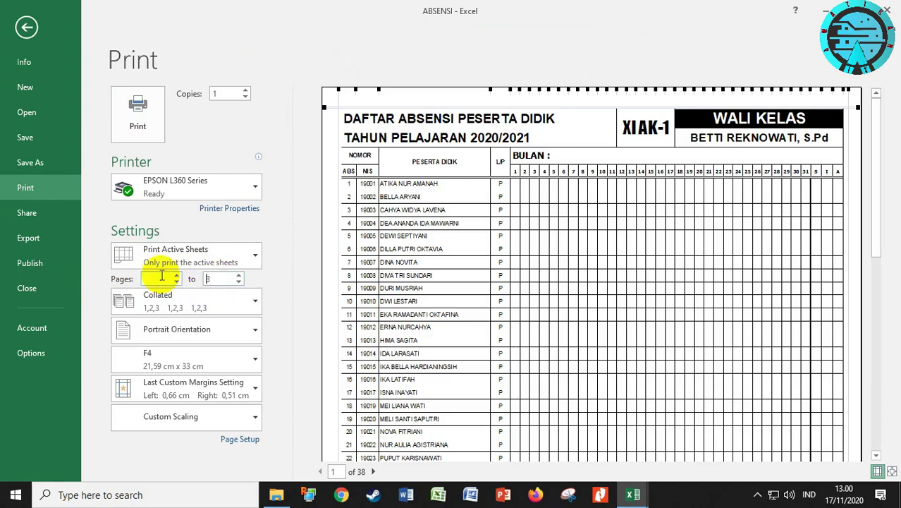
{"action": "left_click", "coordinate": [209, 279]}
{"action": "key", "text": "BackSpace"}
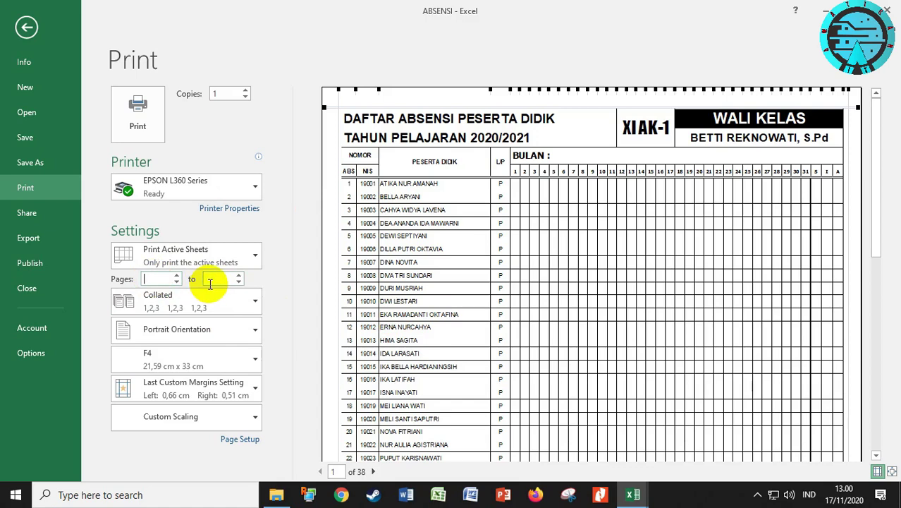
{"action": "left_click", "coordinate": [150, 122]}
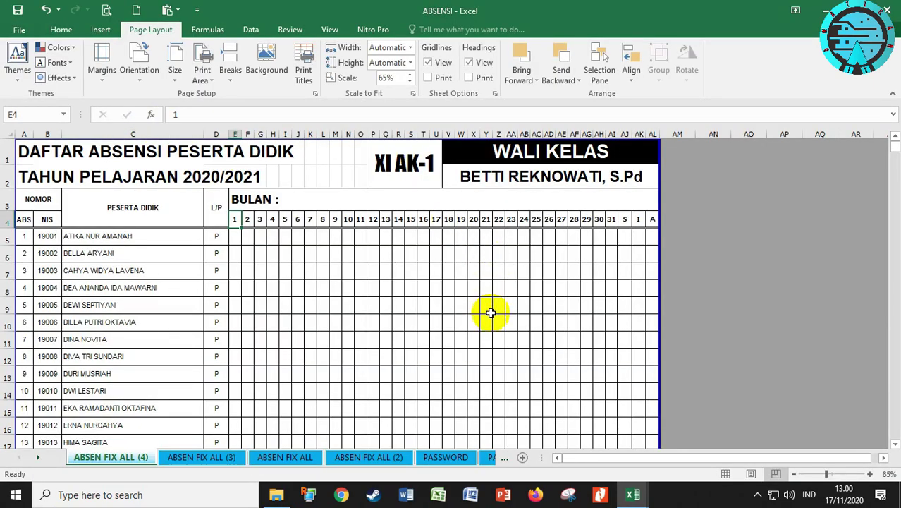